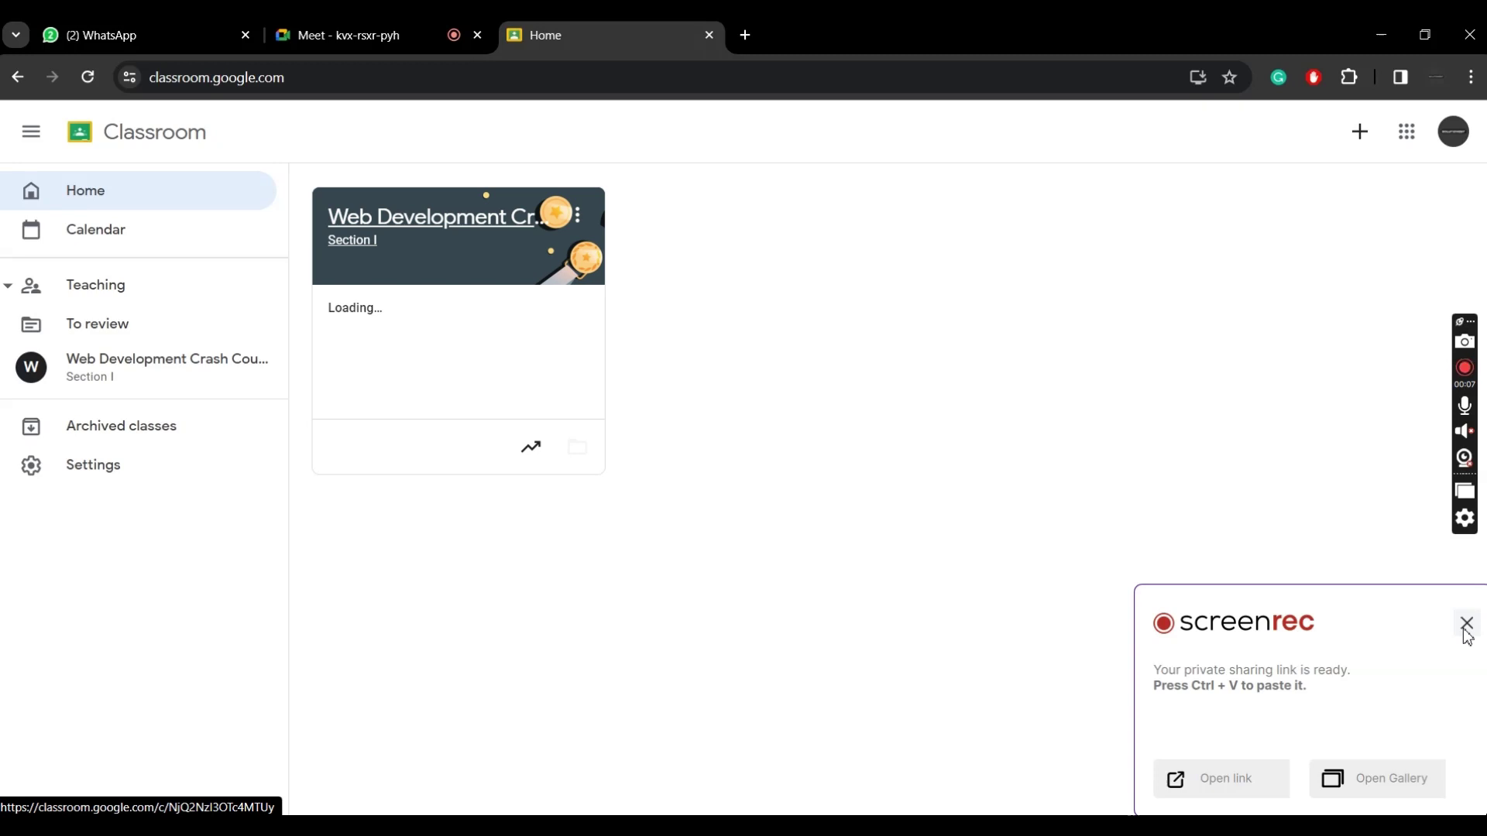
- Open the Web Development Crash Course 2k24 class and show its list of people
{"action": "left_click", "coordinate": [1465, 627]}
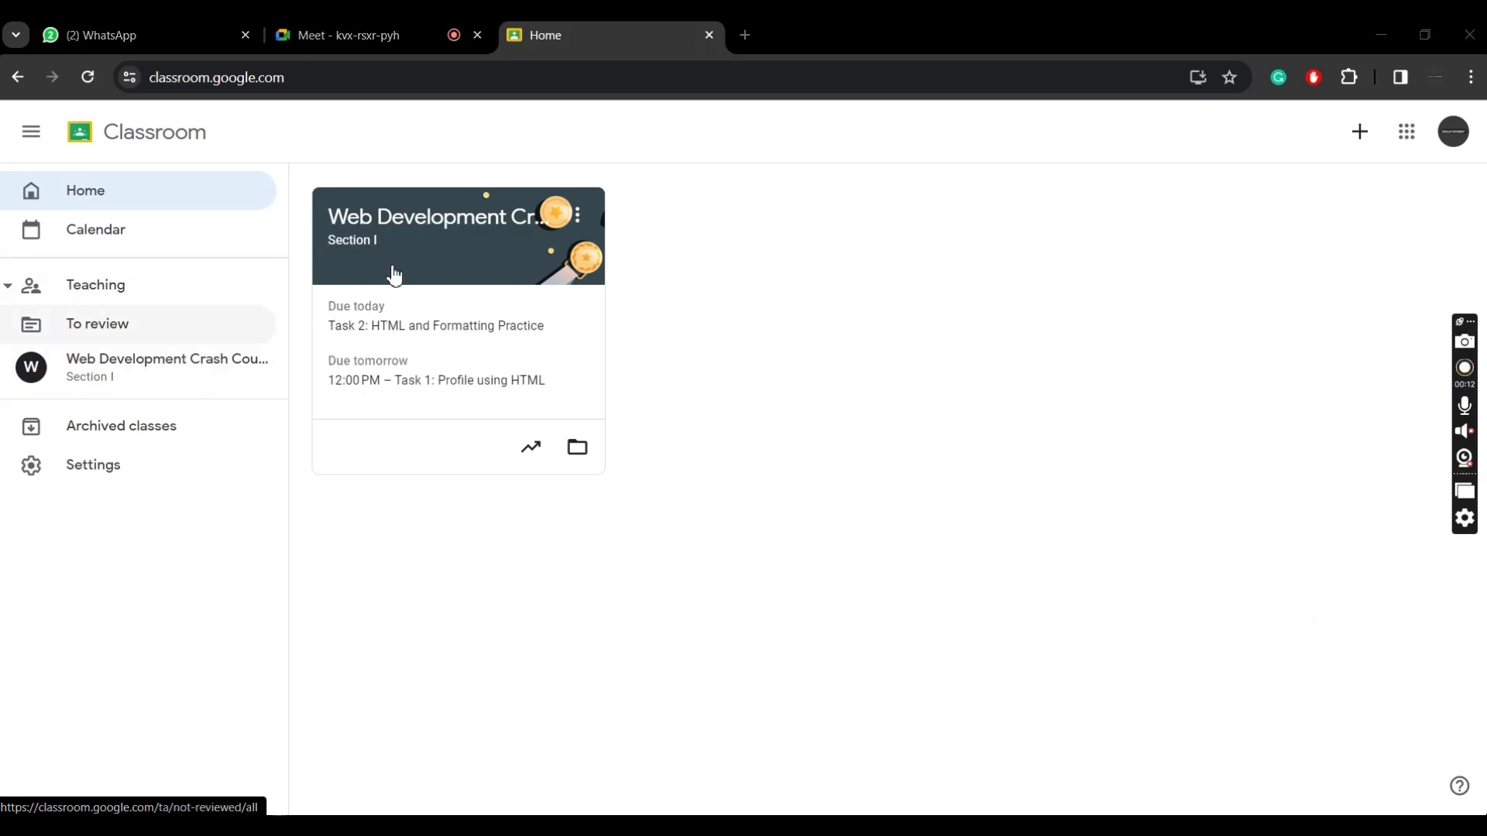
{"action": "left_click", "coordinate": [196, 359]}
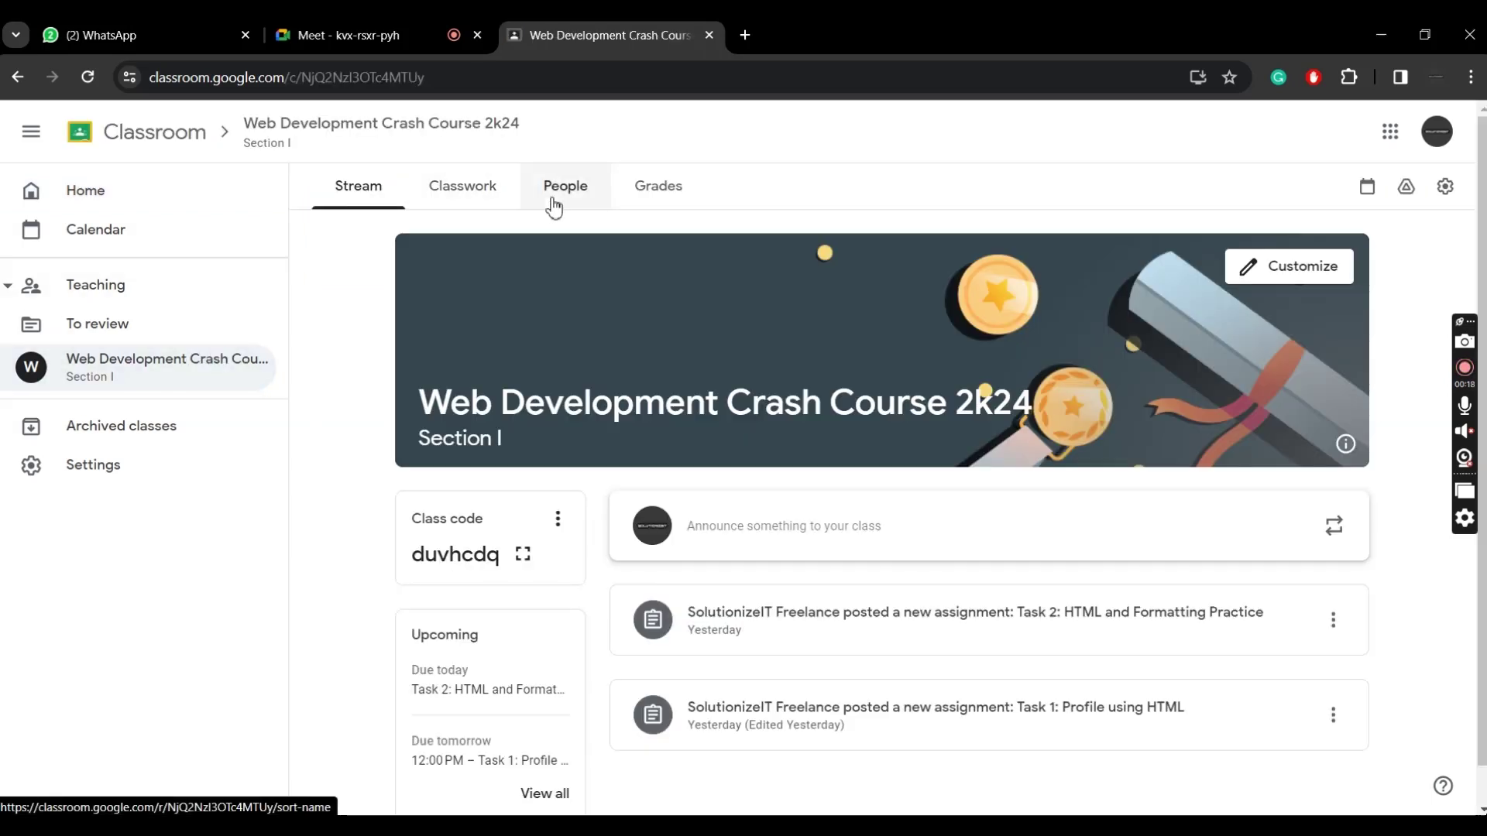
{"action": "left_click", "coordinate": [553, 207]}
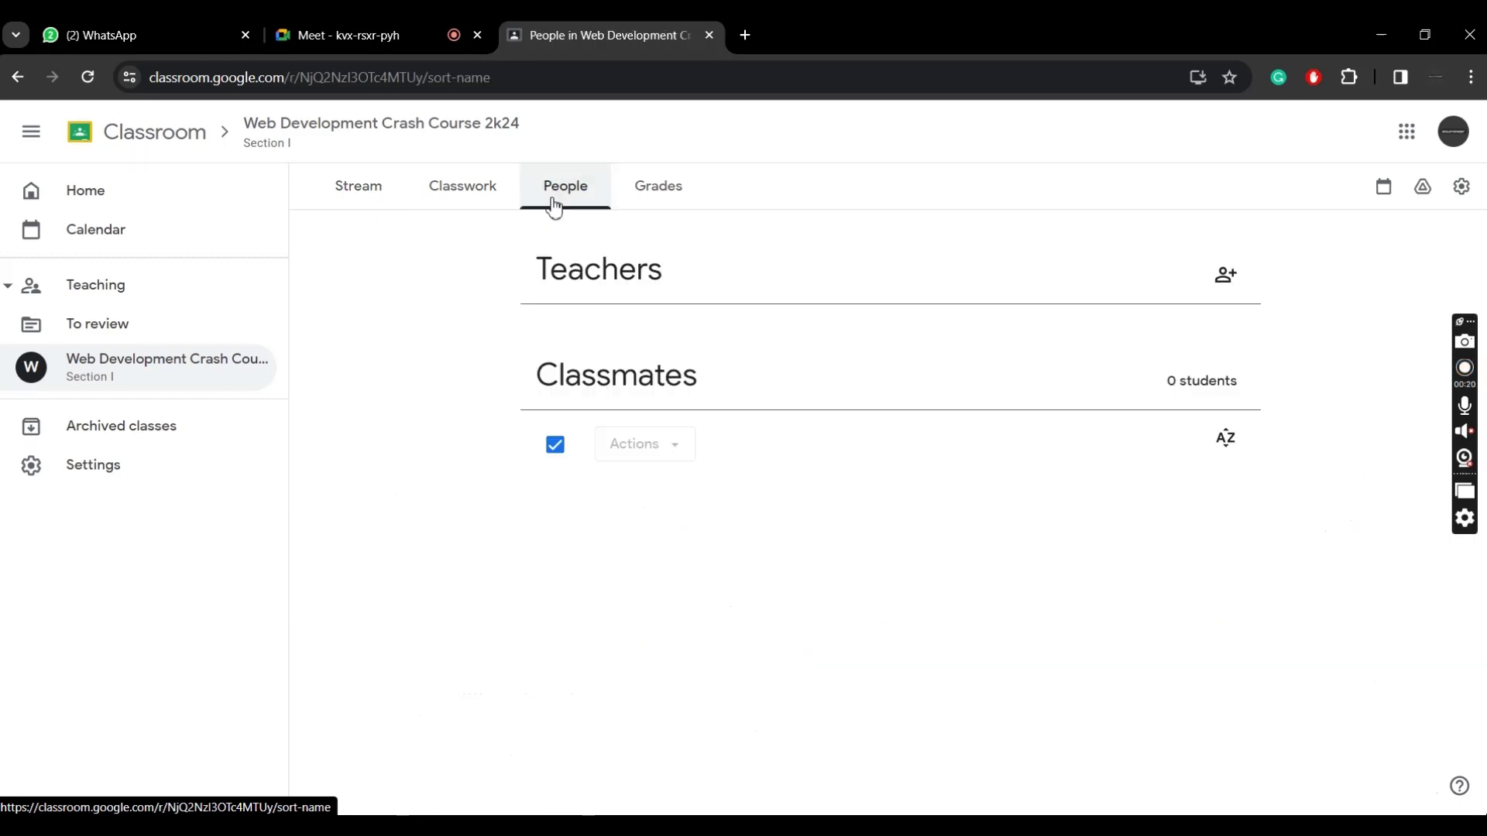
- Look through the class's teachers and students, and check the options available for the co-teacher
{"action": "scroll", "coordinate": [584, 252], "scroll_direction": "down", "scroll_amount": 2}
{"action": "scroll", "coordinate": [585, 257], "scroll_direction": "down", "scroll_amount": 1}
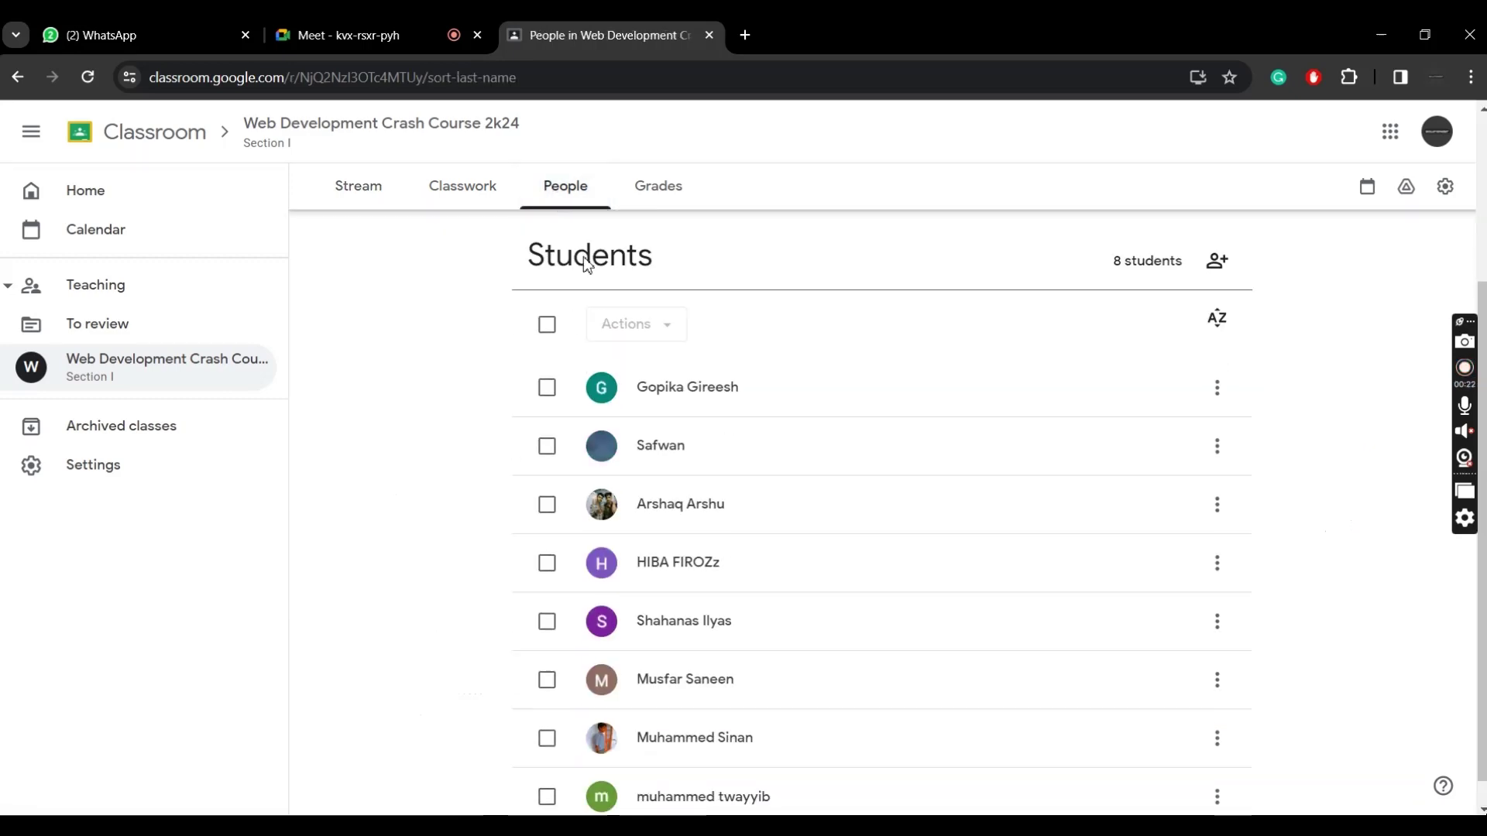
{"action": "scroll", "coordinate": [585, 257], "scroll_direction": "up", "scroll_amount": 3}
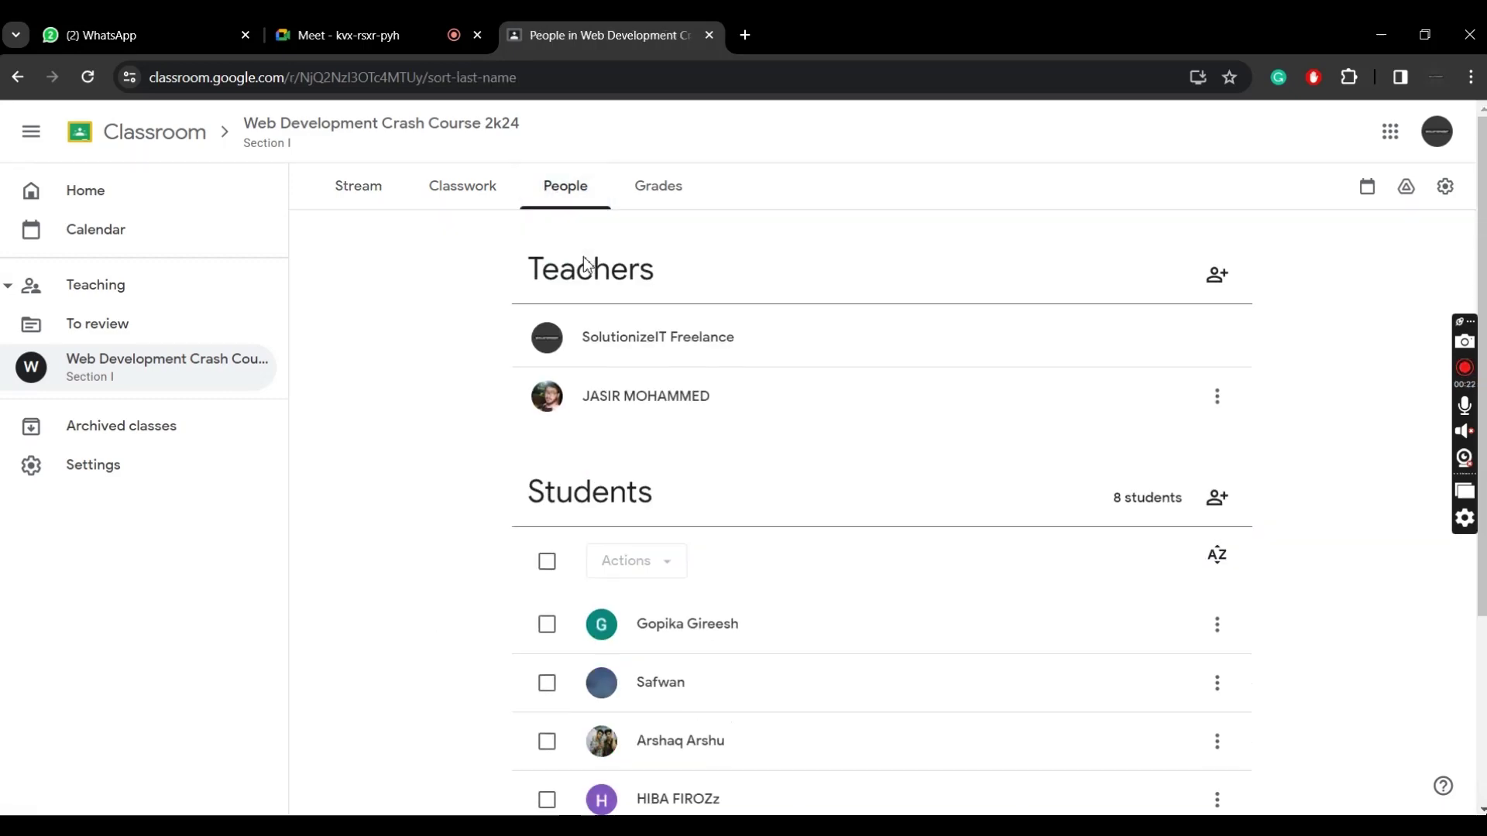
{"action": "left_click", "coordinate": [1218, 398]}
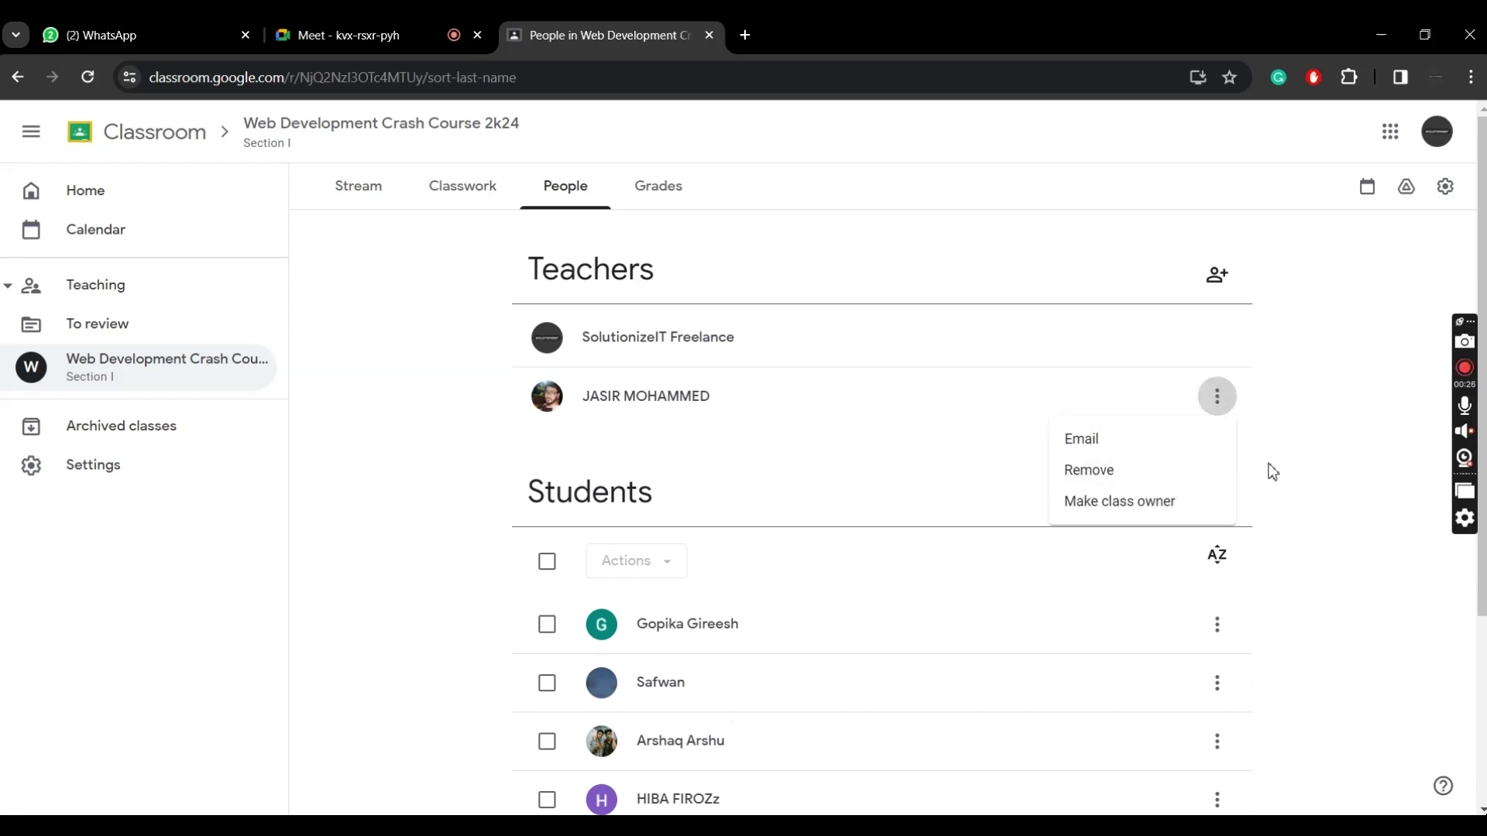
{"action": "left_click", "coordinate": [857, 509]}
{"action": "scroll", "coordinate": [806, 514], "scroll_direction": "down", "scroll_amount": 3}
{"action": "scroll", "coordinate": [805, 513], "scroll_direction": "up", "scroll_amount": 3}
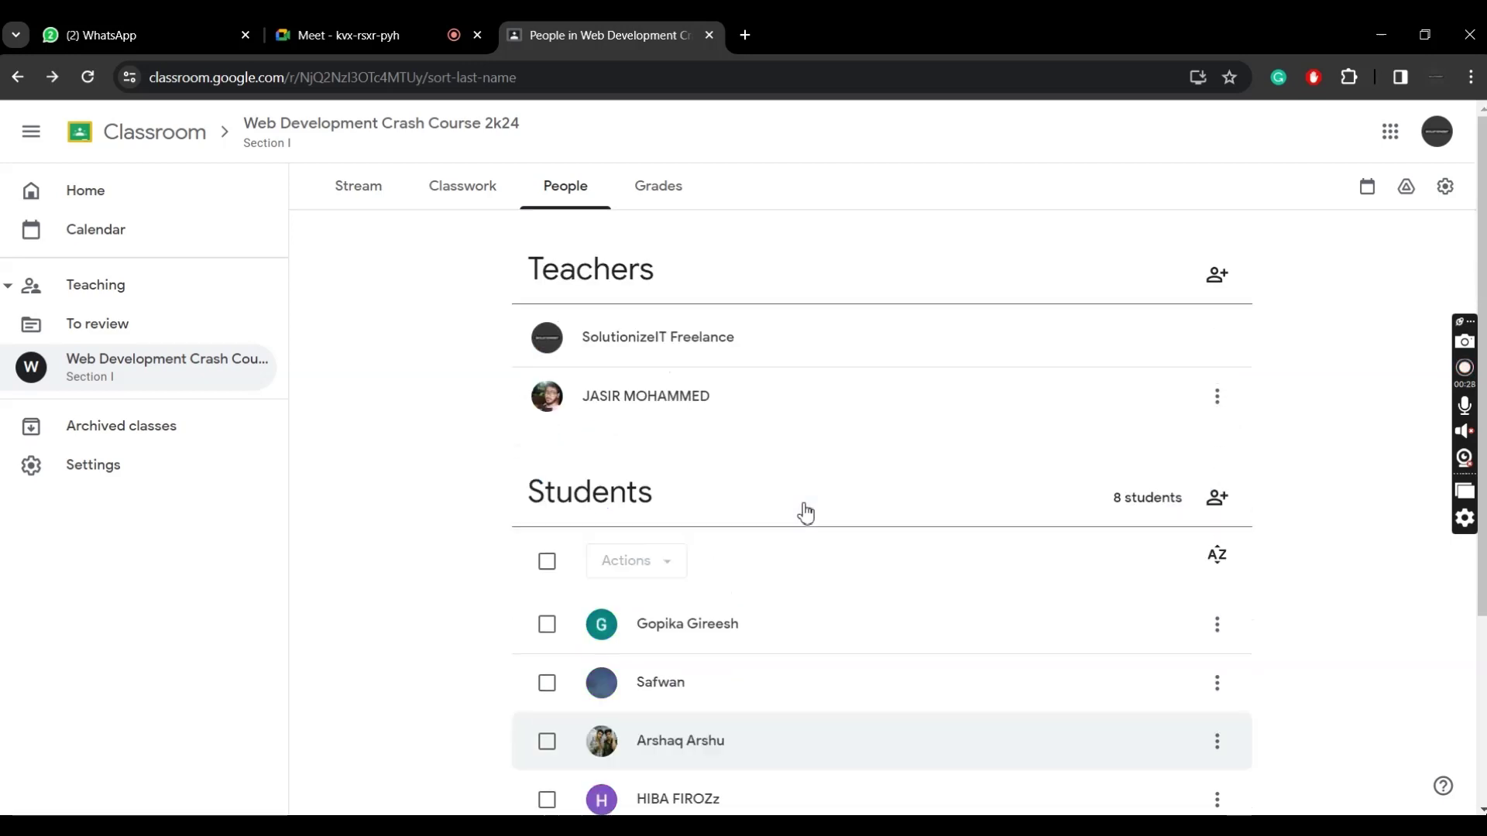
{"action": "scroll", "coordinate": [798, 447], "scroll_direction": "down", "scroll_amount": 1}
{"action": "scroll", "coordinate": [1059, 335], "scroll_direction": "down", "scroll_amount": 2}
{"action": "scroll", "coordinate": [949, 379], "scroll_direction": "up", "scroll_amount": 3}
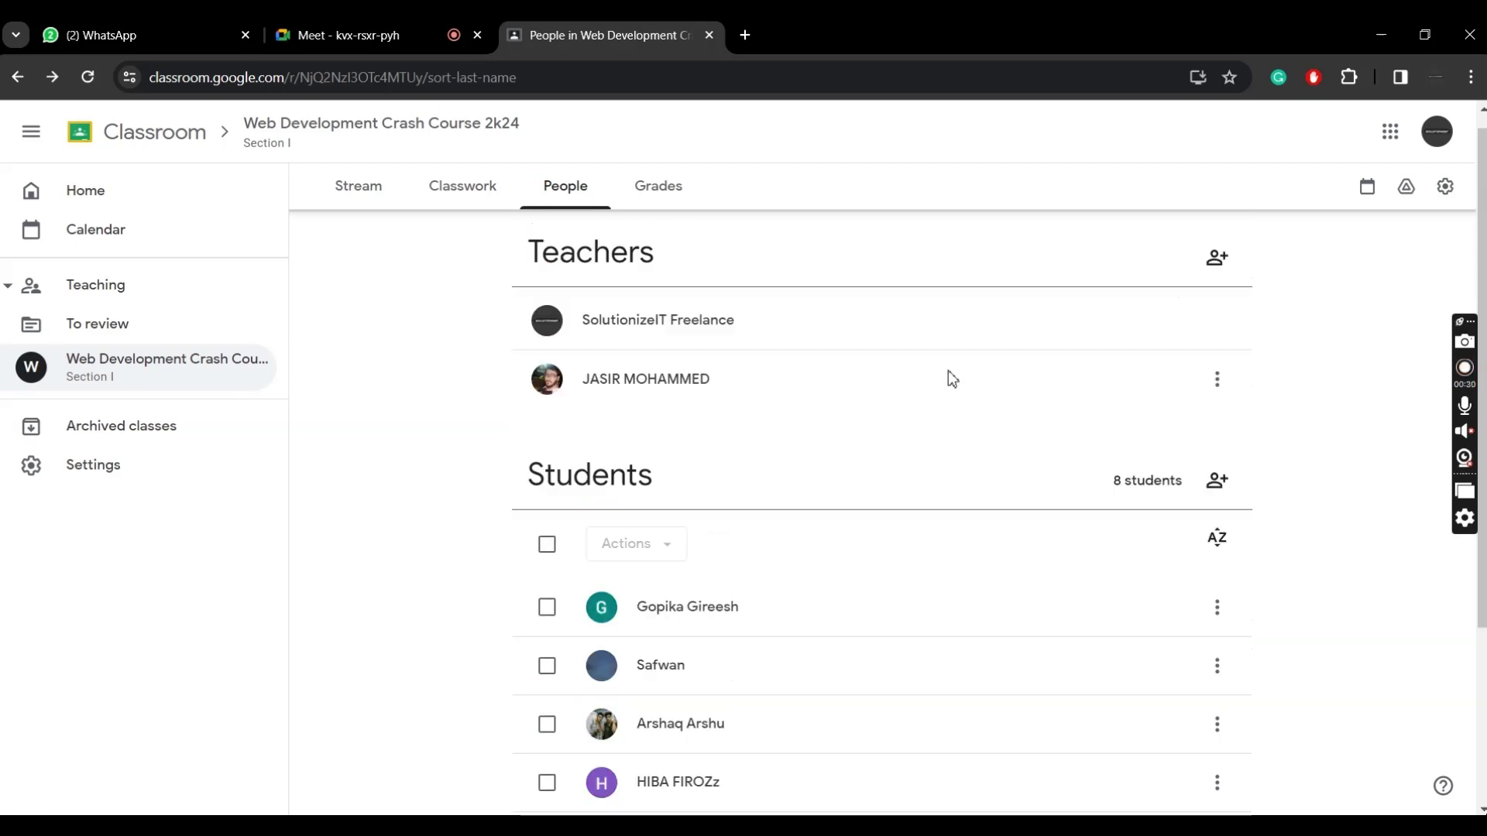
- Invite a student to the class by choosing the third person in the suggested contacts
{"action": "left_click", "coordinate": [1217, 499]}
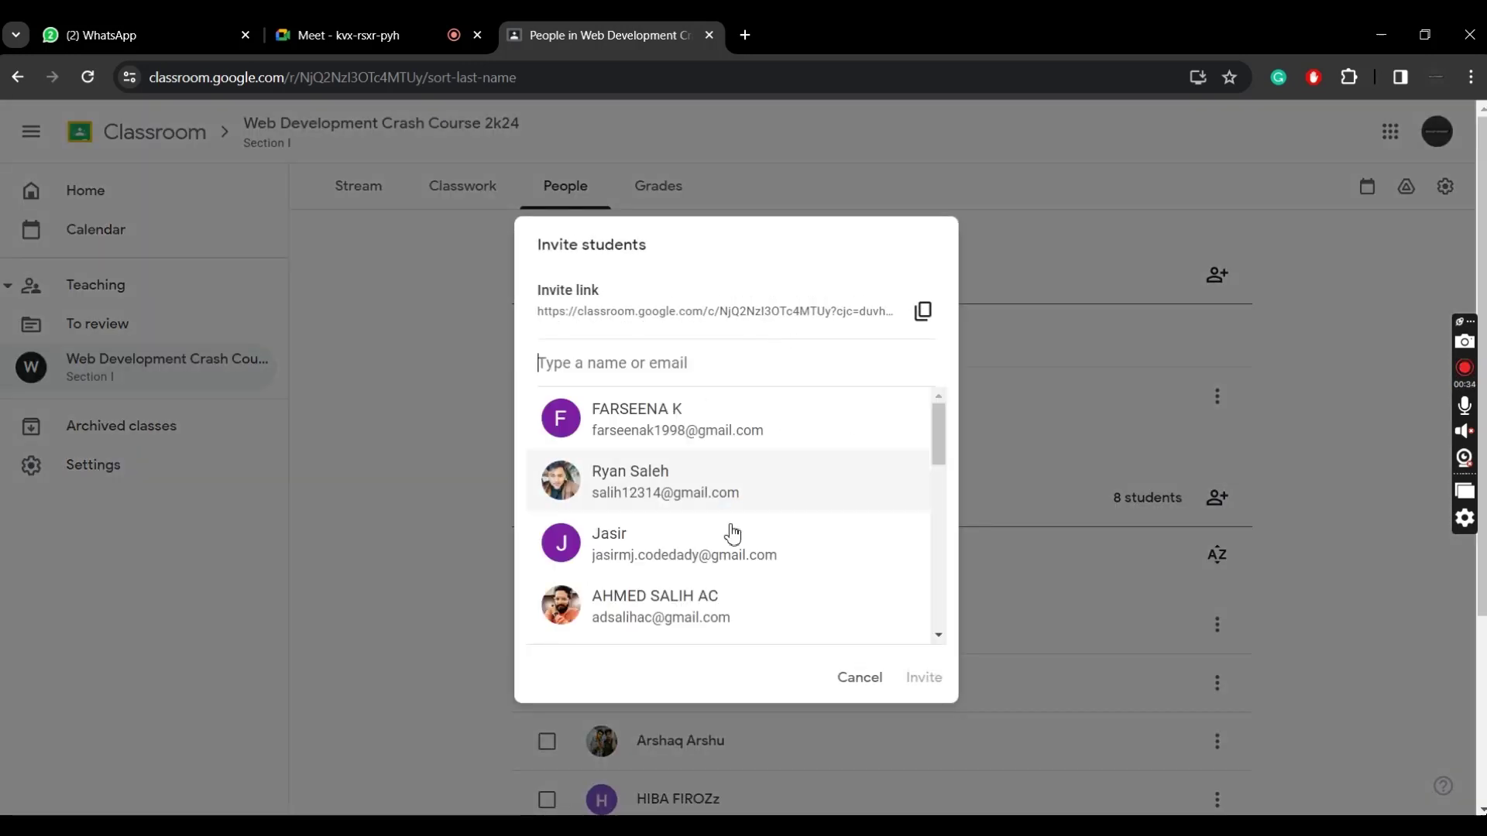
{"action": "left_click", "coordinate": [725, 552]}
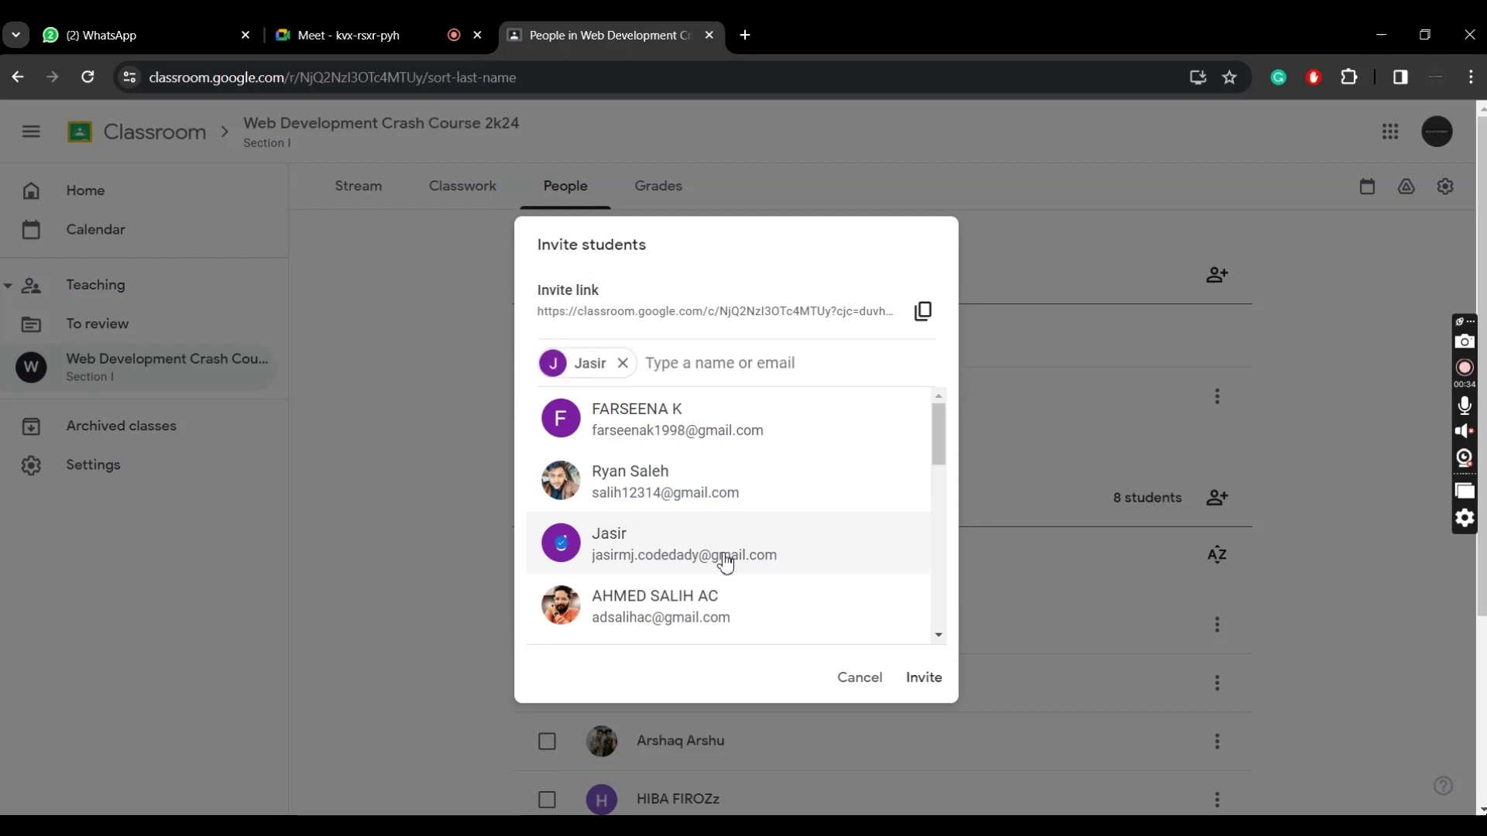
{"action": "left_click", "coordinate": [922, 681]}
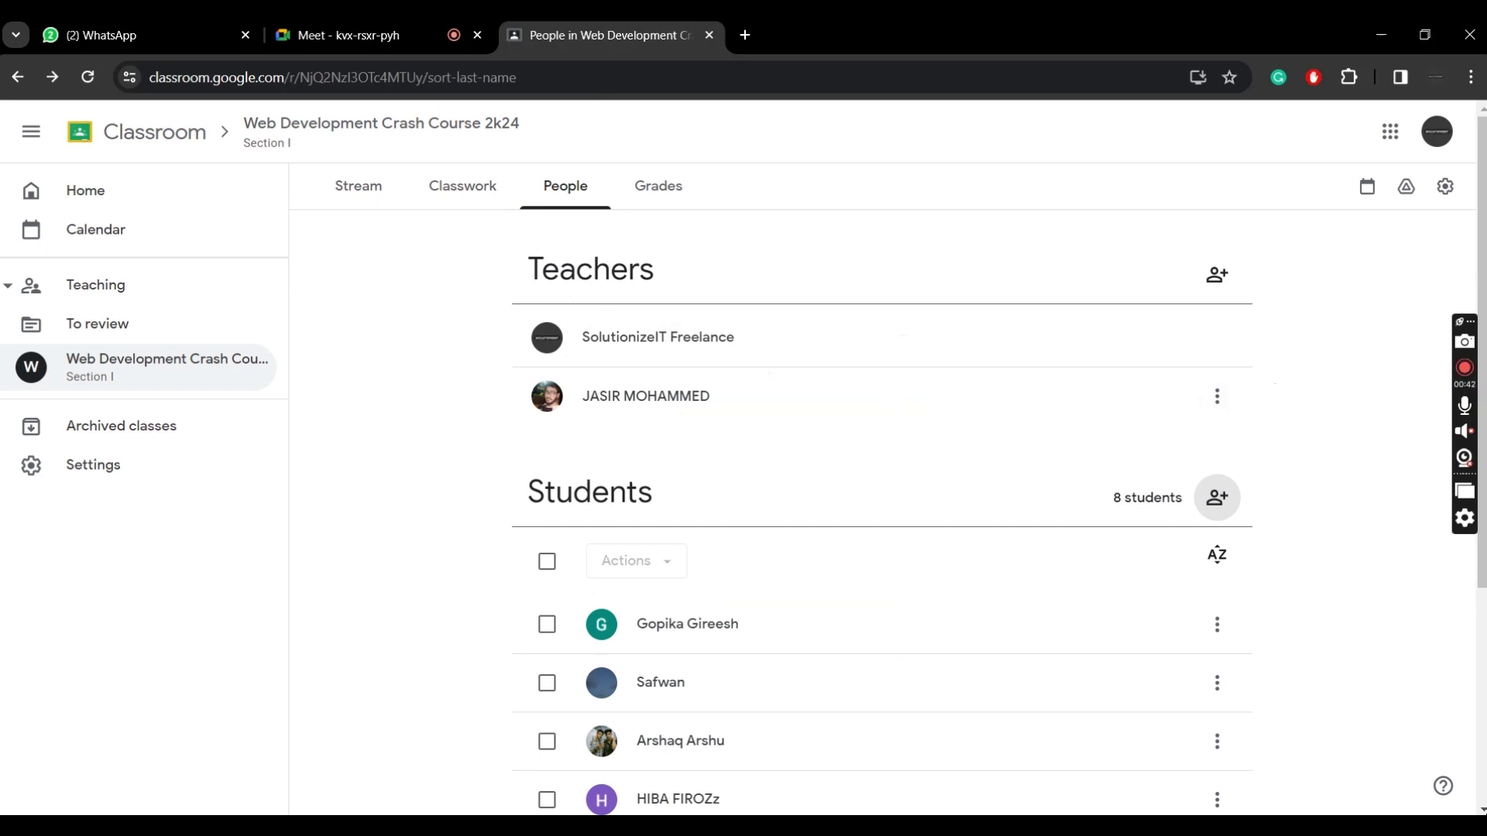
- Bring back the screen-sharing bar and open the invited student's Chrome profile in a new window
{"action": "mouse_move", "coordinate": [686, 827]}
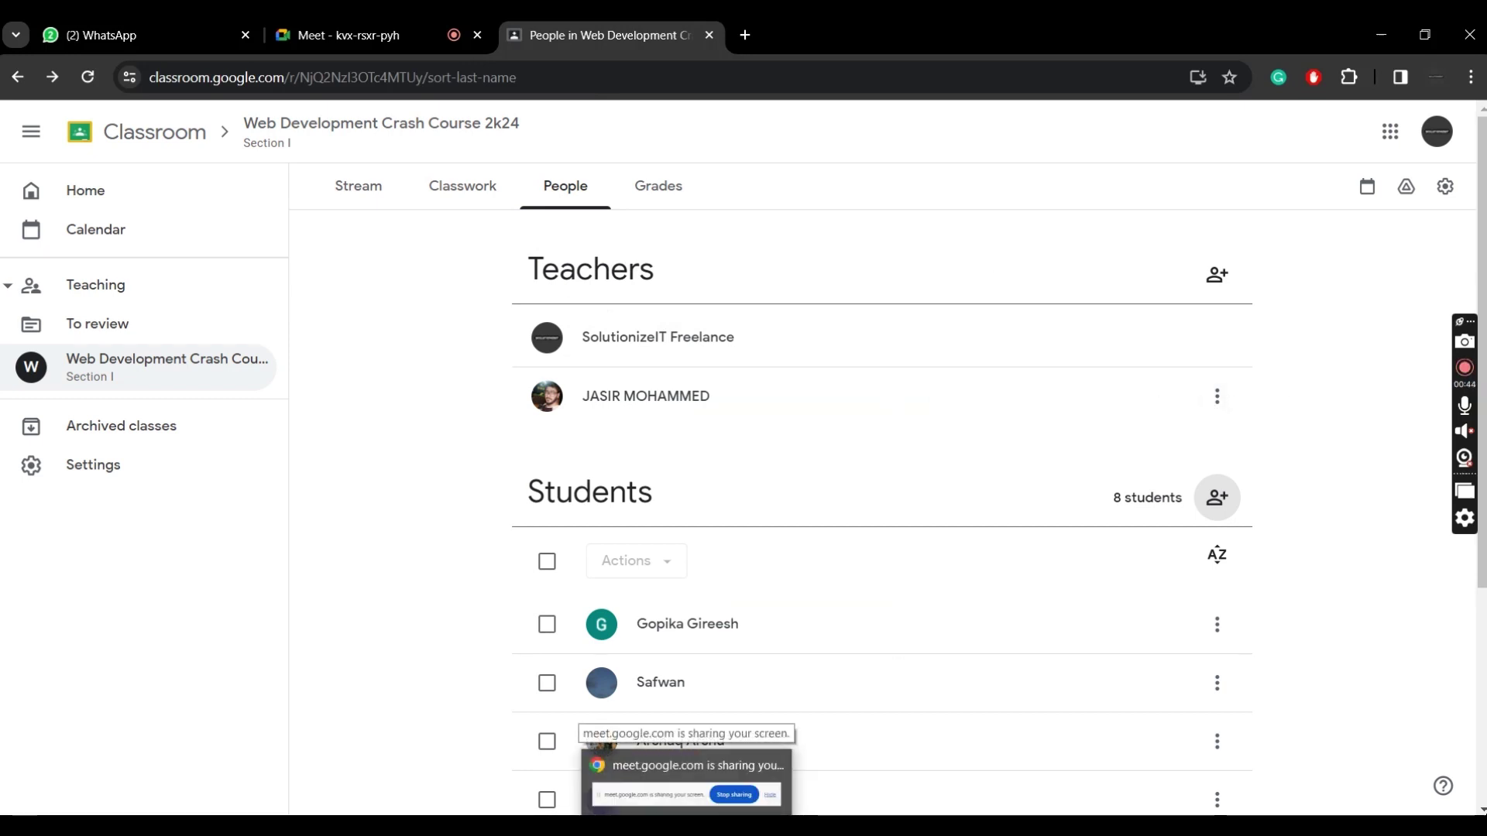
{"action": "left_click", "coordinate": [686, 783]}
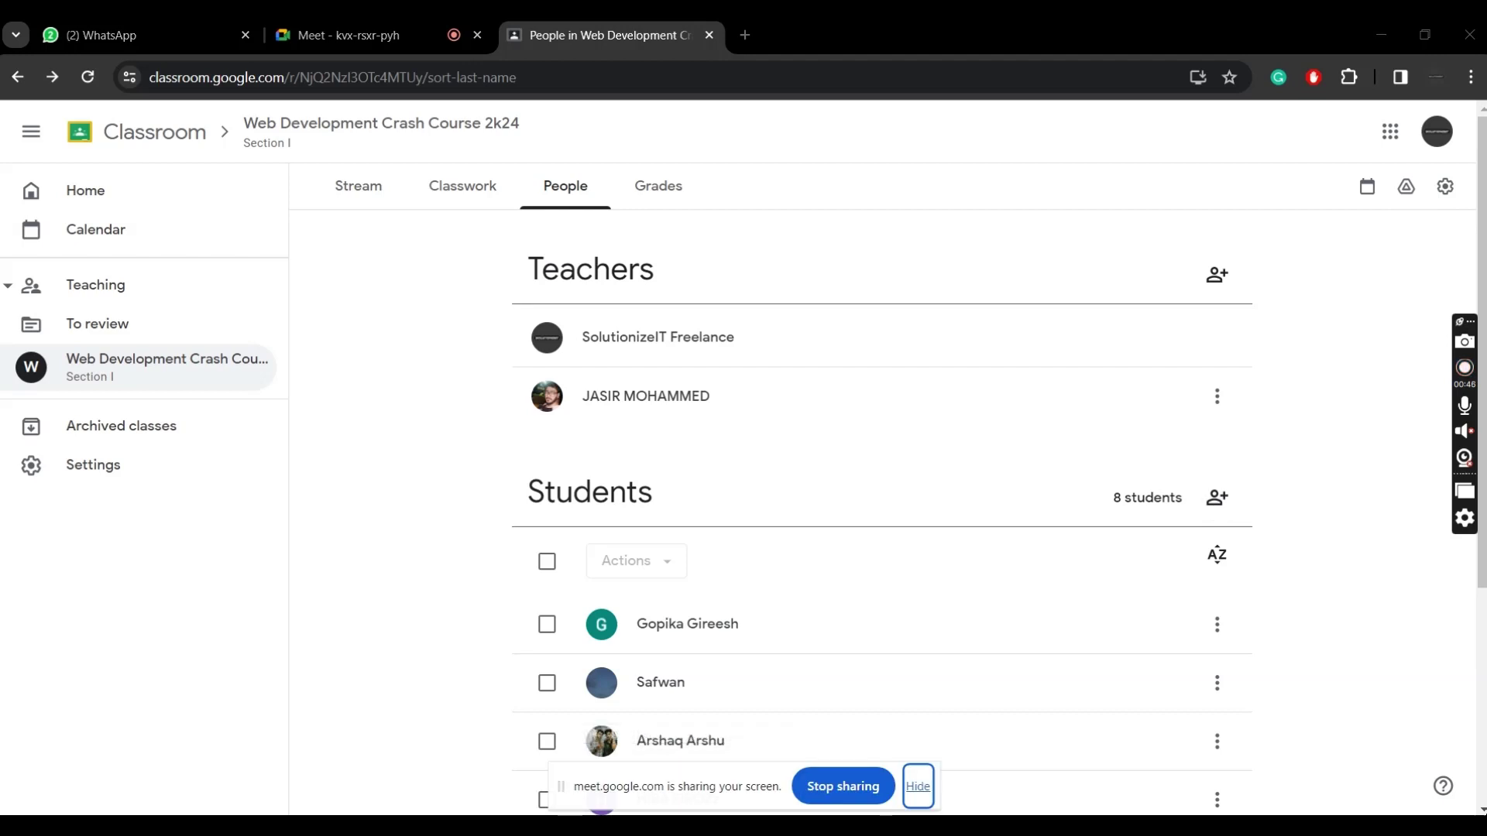
{"action": "left_click", "coordinate": [1435, 79]}
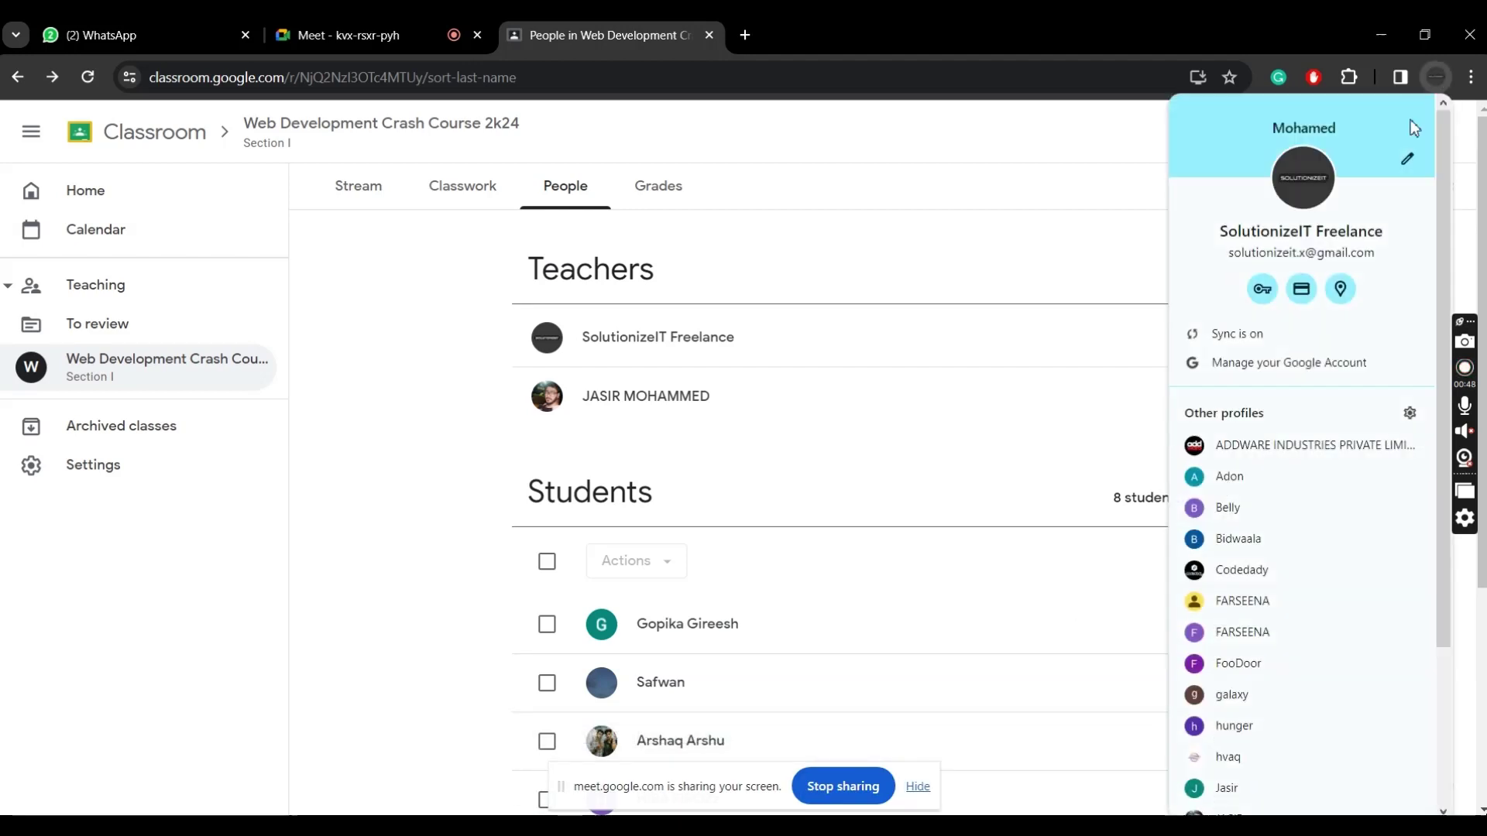
{"action": "scroll", "coordinate": [1267, 720], "scroll_direction": "down", "scroll_amount": 2}
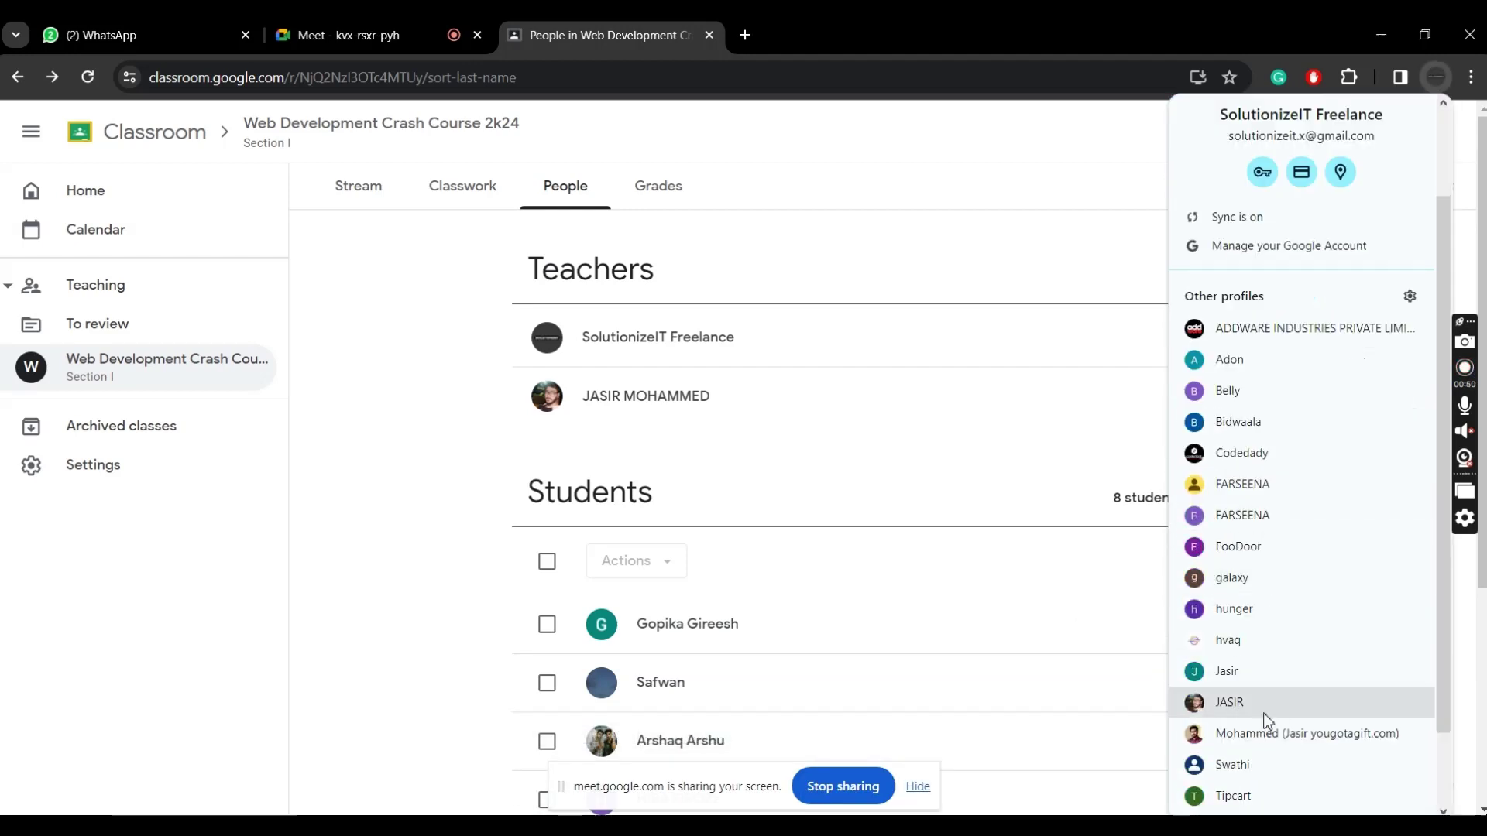
{"action": "left_click", "coordinate": [1265, 673]}
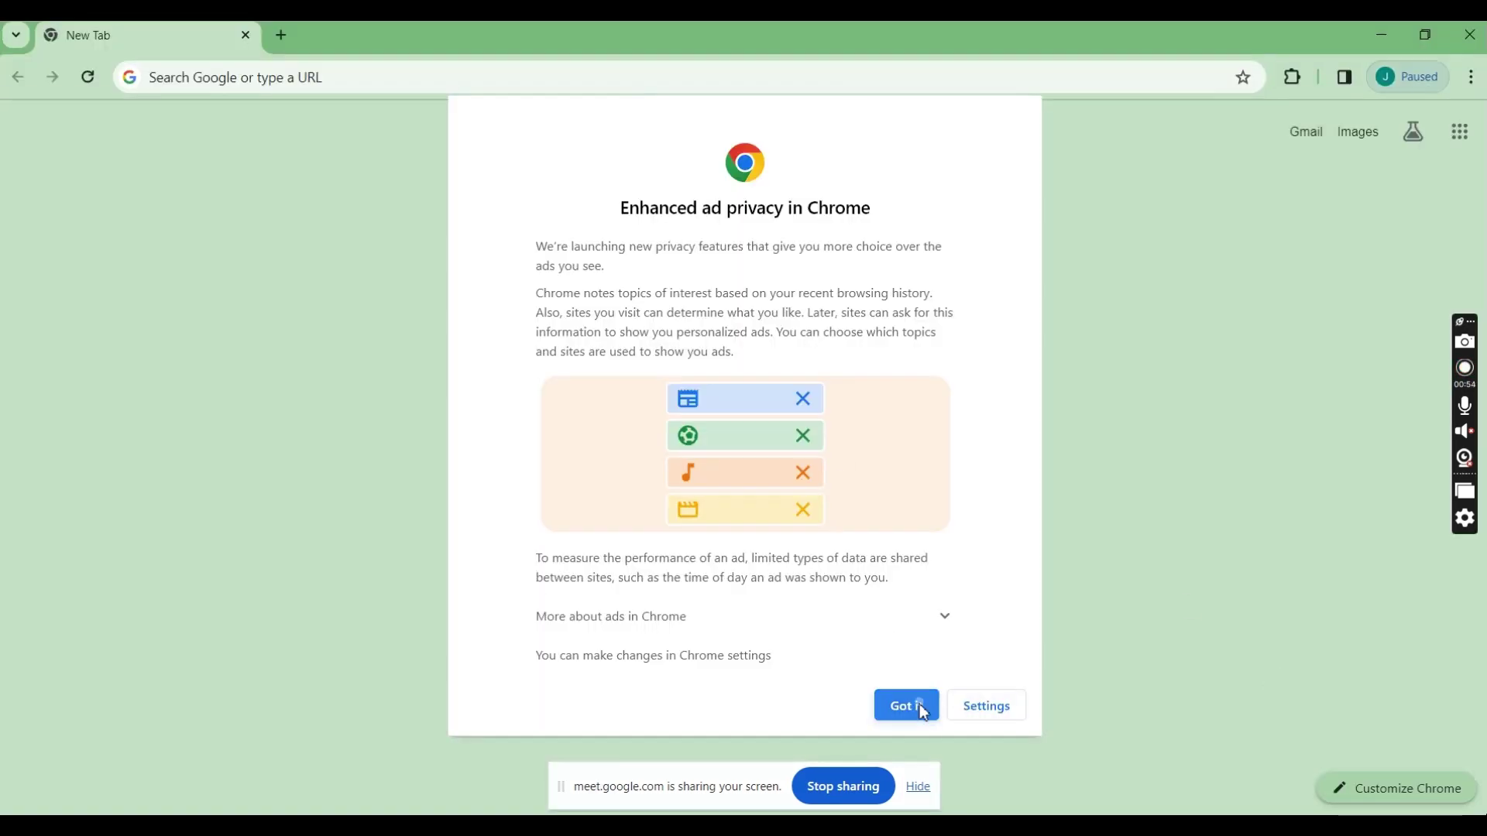
- Dismiss the ad privacy notice and try to reach the invited student's mailbox through the Gmail sign-in page
{"action": "left_click", "coordinate": [914, 705]}
{"action": "type", "text": "gmail"}
{"action": "key", "text": "Return"}
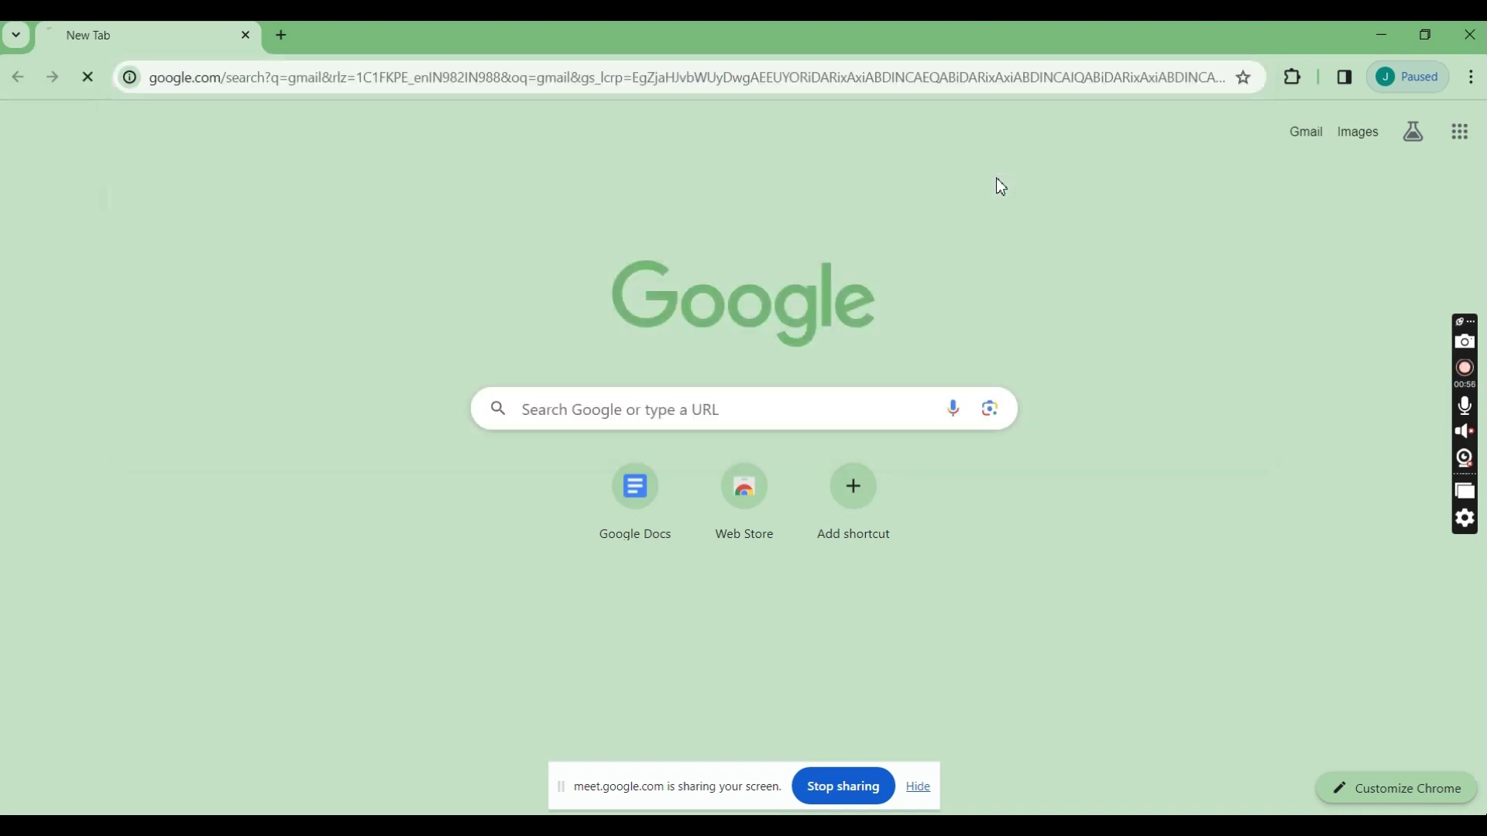
{"action": "left_click", "coordinate": [1325, 148]}
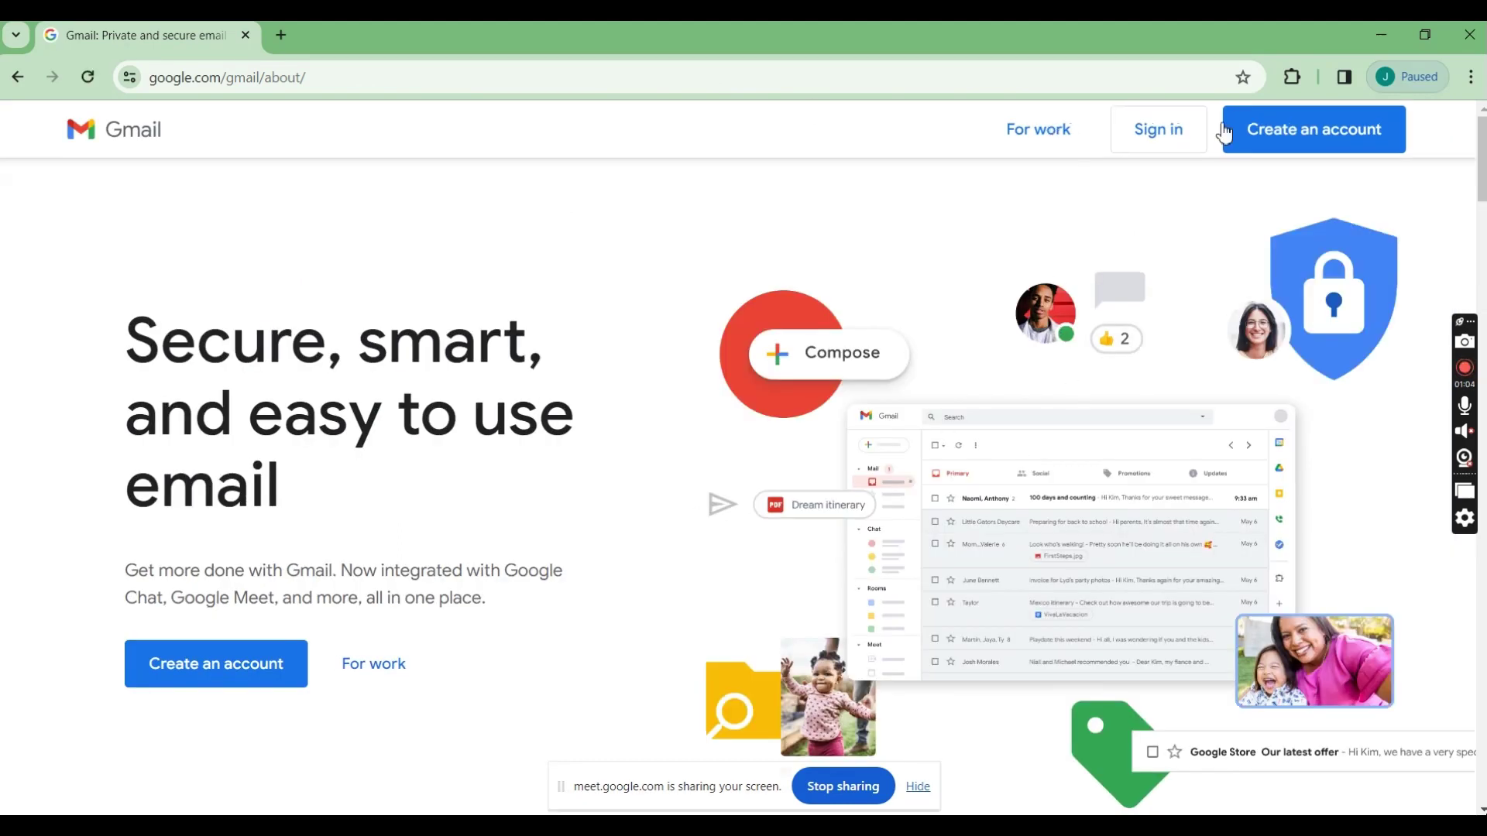
{"action": "left_click", "coordinate": [1164, 141]}
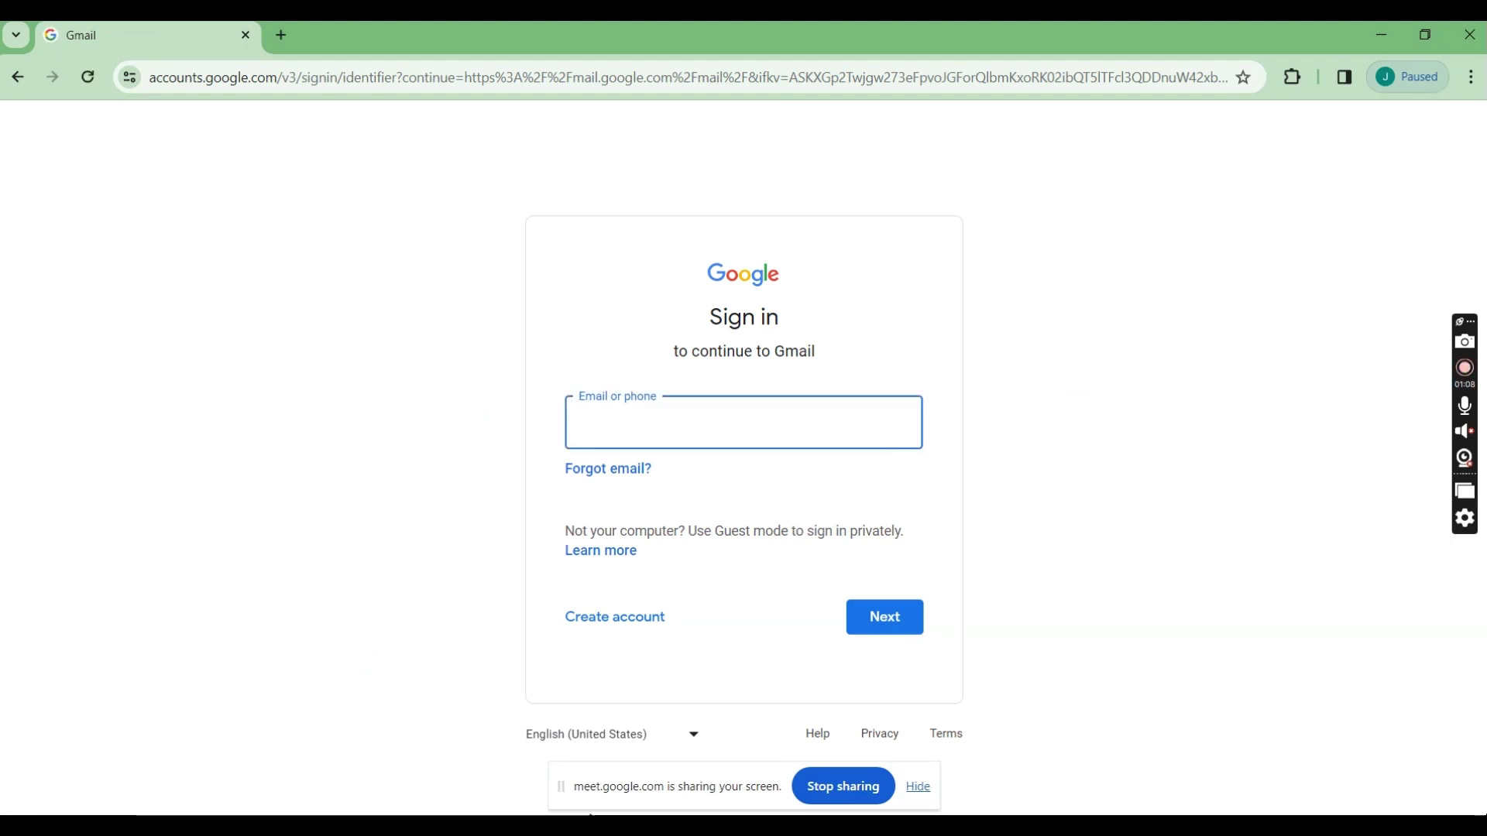
- Switch to the Brave browser, search for "gmail" in a new tab and open the Gmail inbox
{"action": "key", "text": "alt+Tab"}
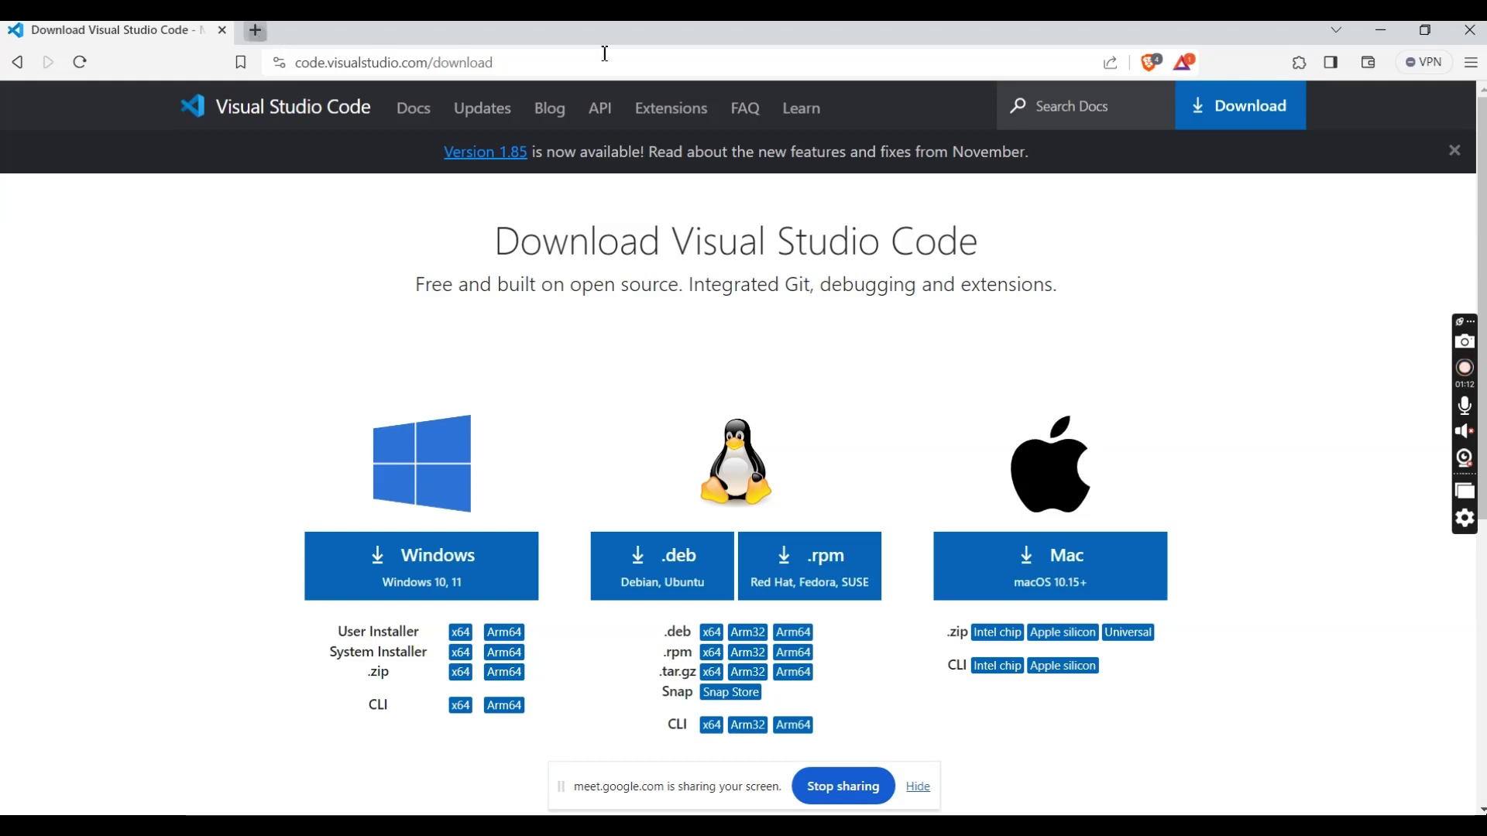
{"action": "key", "text": "ctrl+t"}
{"action": "type", "text": "gm"}
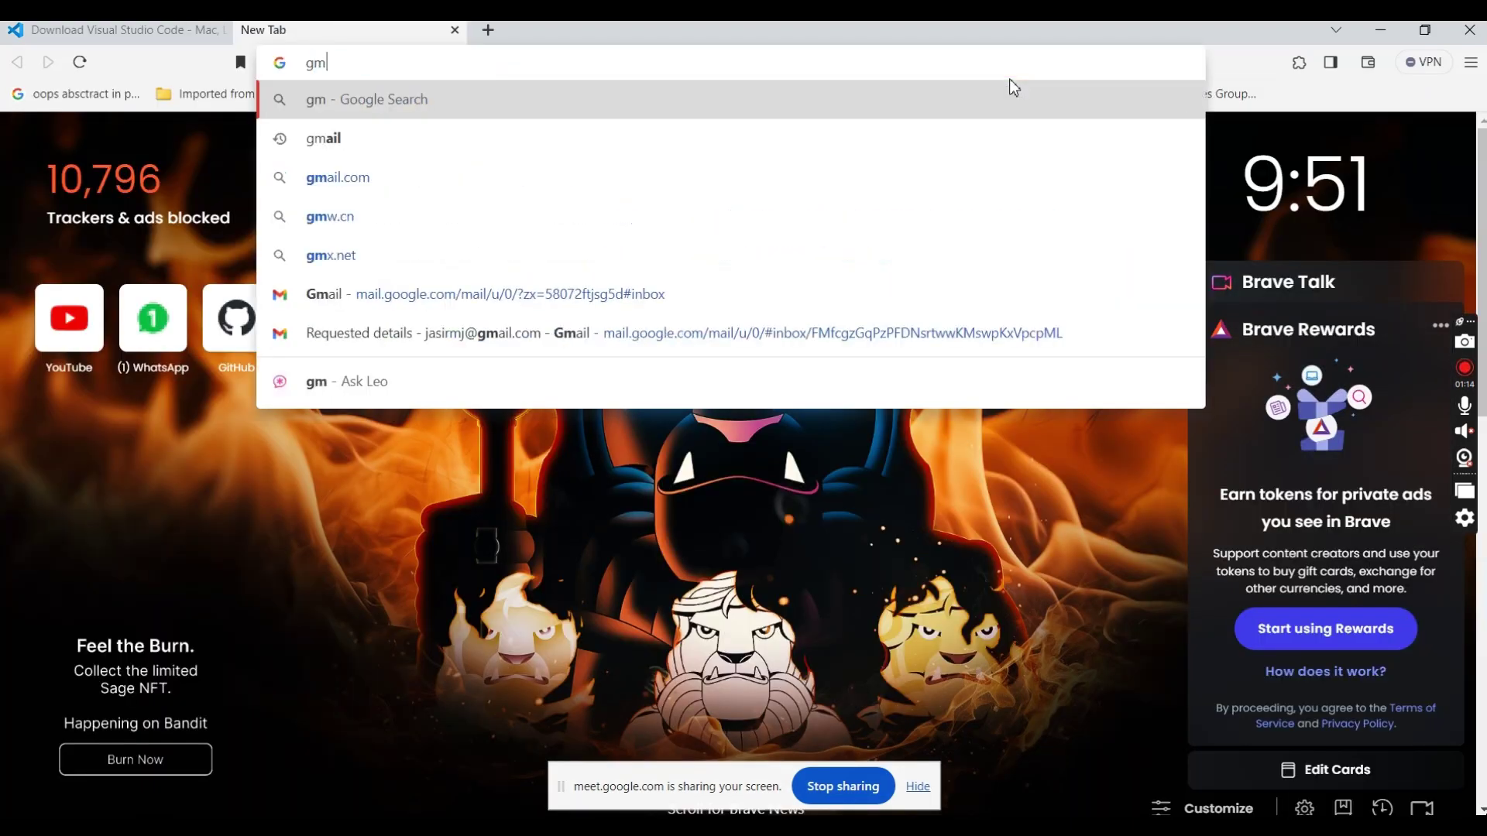
{"action": "type", "text": "ail"}
{"action": "key", "text": "Return"}
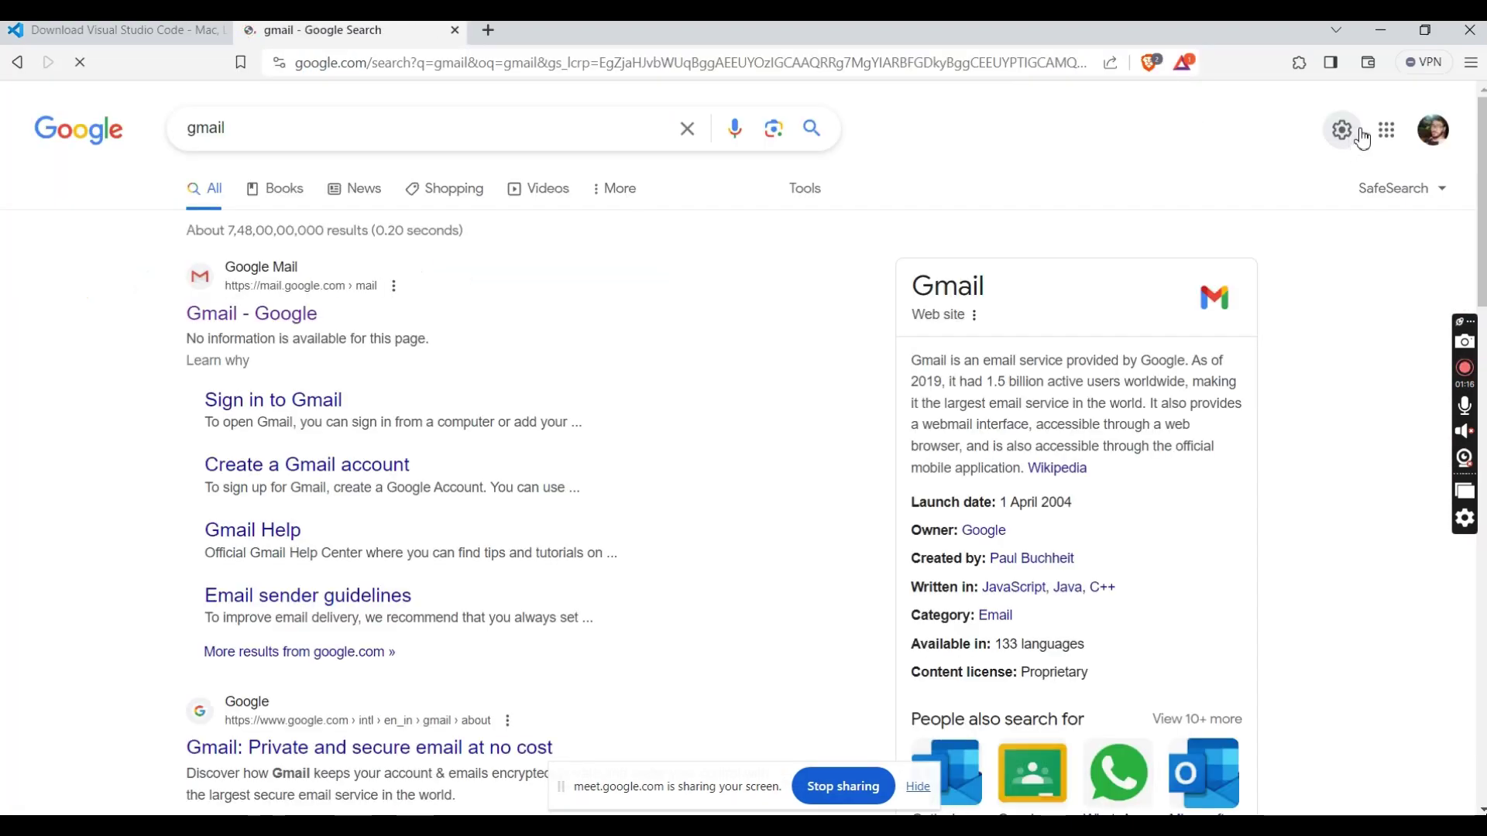
{"action": "left_click", "coordinate": [309, 315]}
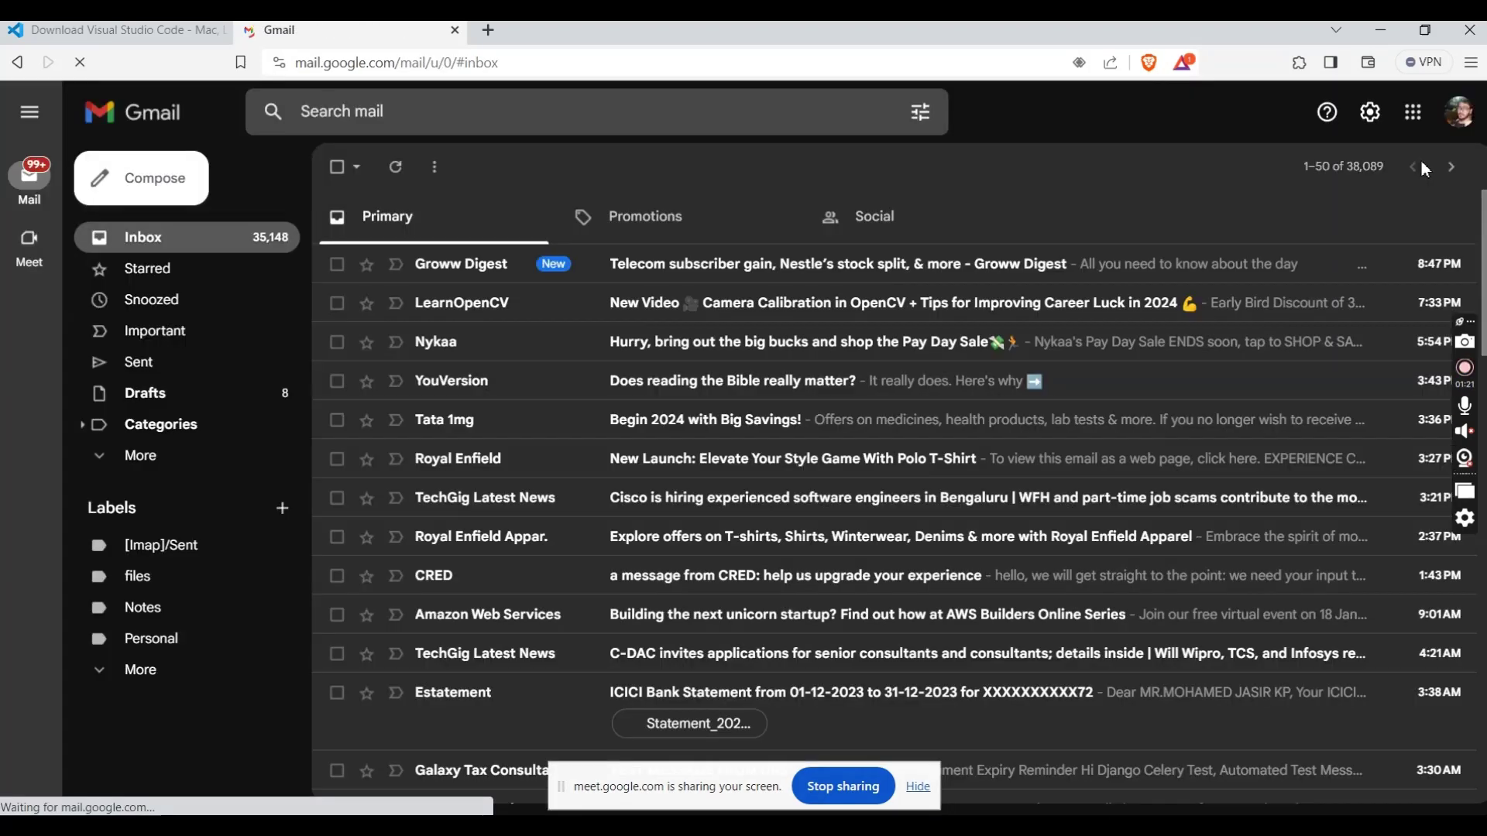
- Switch Gmail to the invited student's account and close the tab with the original account's inbox
{"action": "left_click", "coordinate": [1456, 128]}
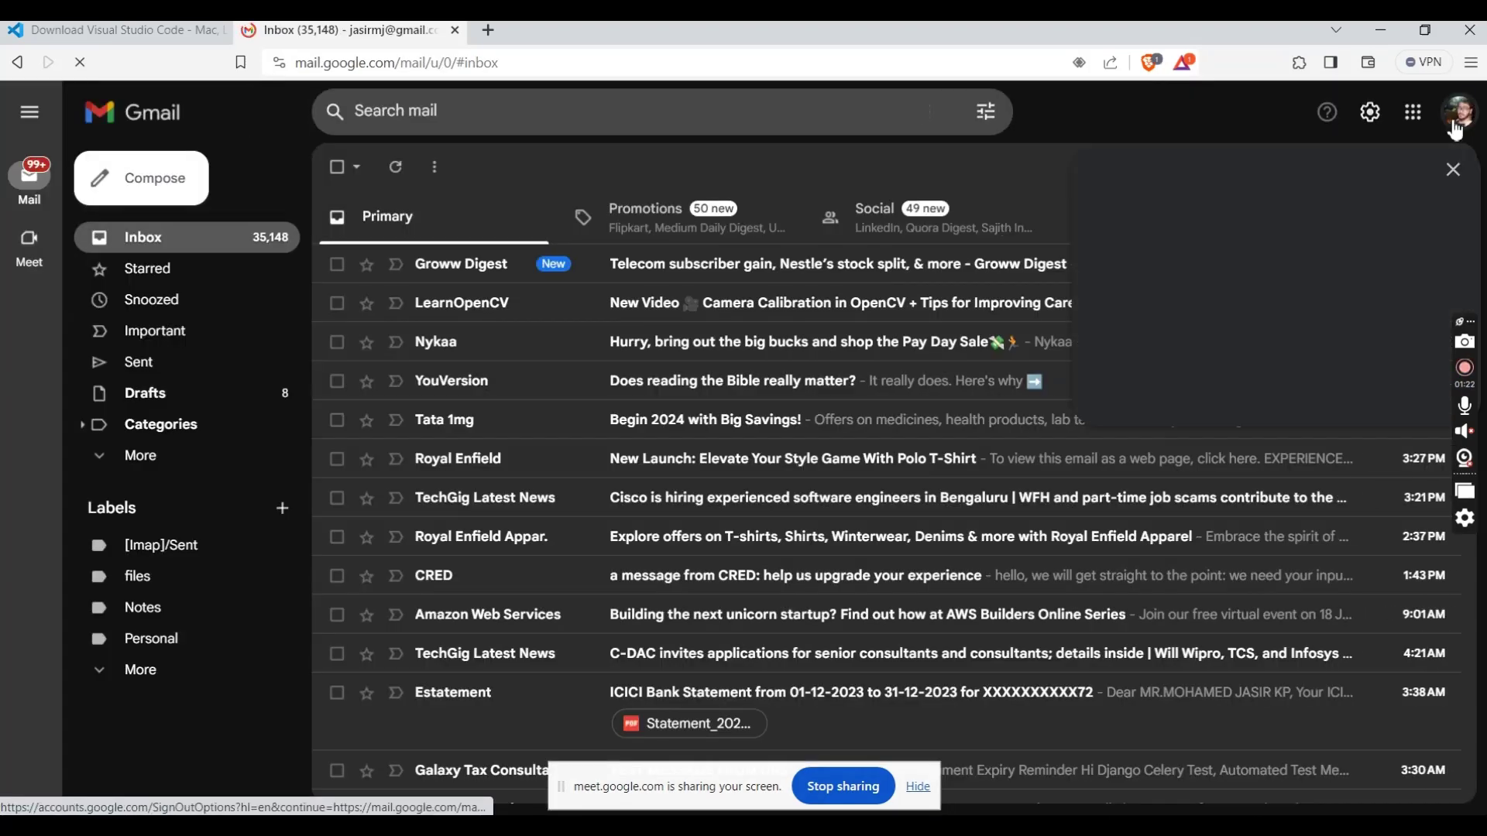
{"action": "scroll", "coordinate": [1227, 577], "scroll_direction": "down", "scroll_amount": 2}
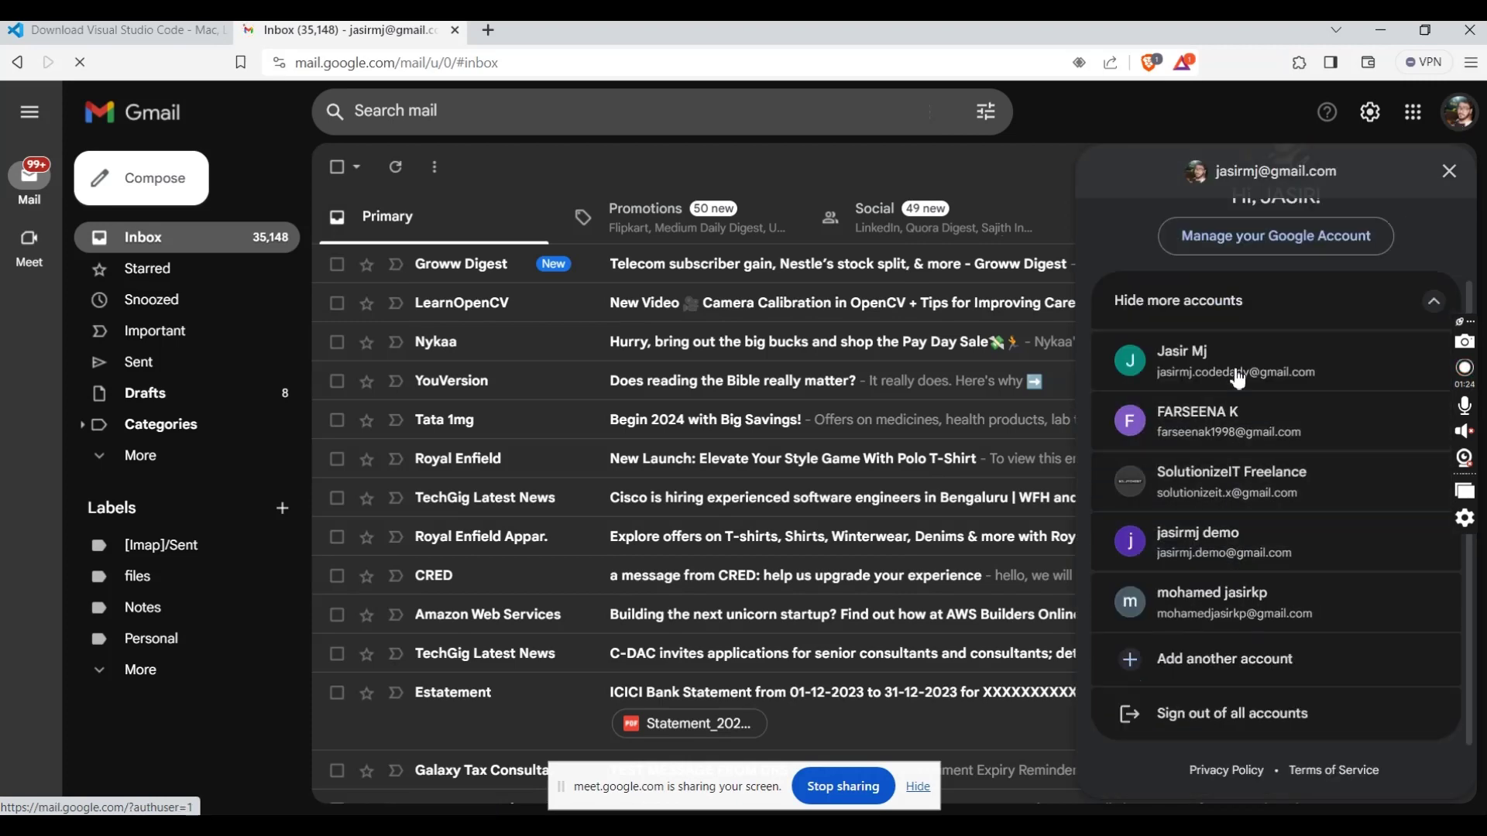
{"action": "left_click", "coordinate": [1238, 375]}
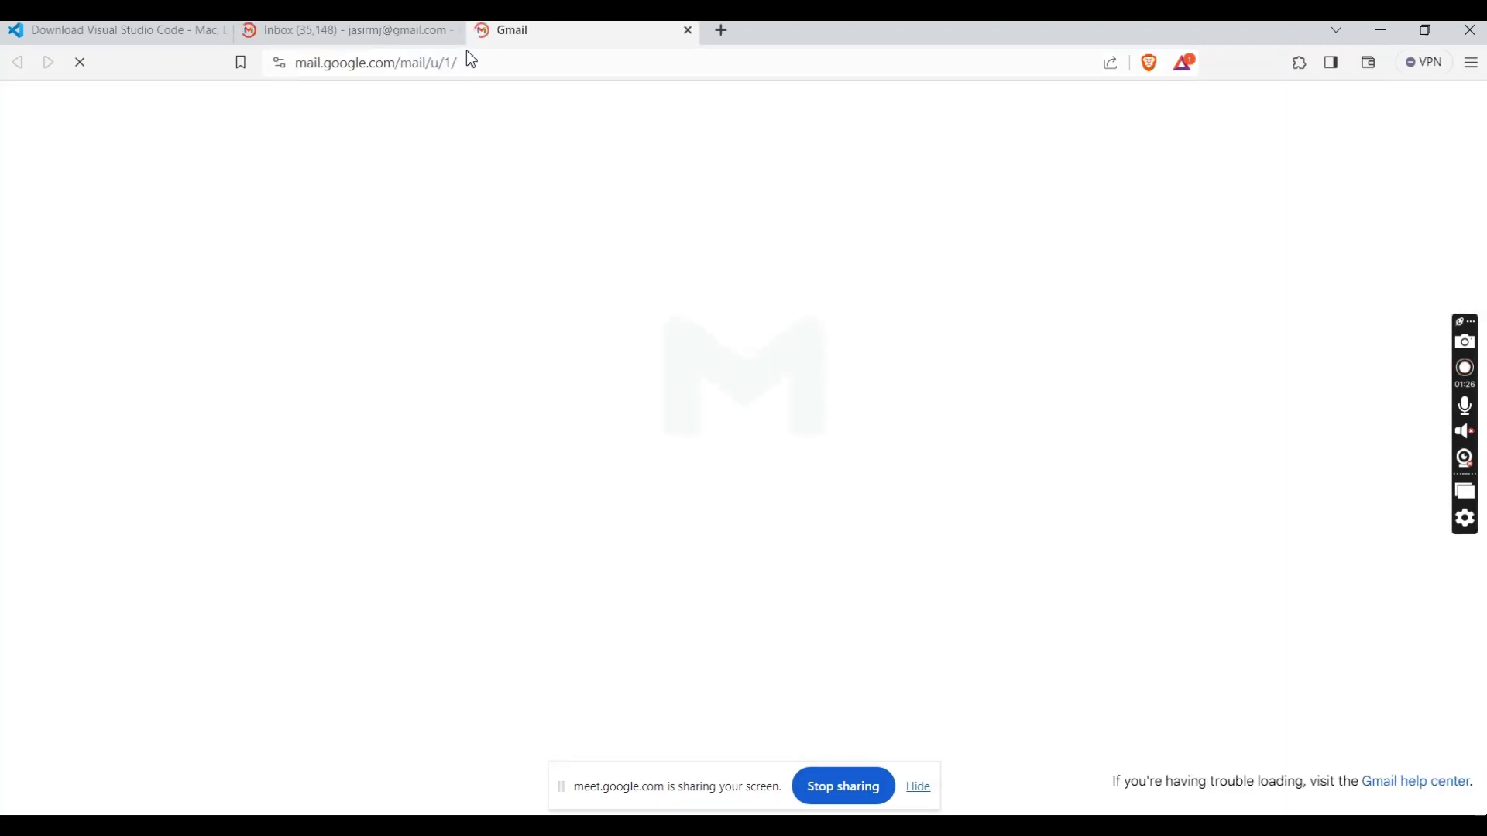
{"action": "left_click", "coordinate": [456, 30]}
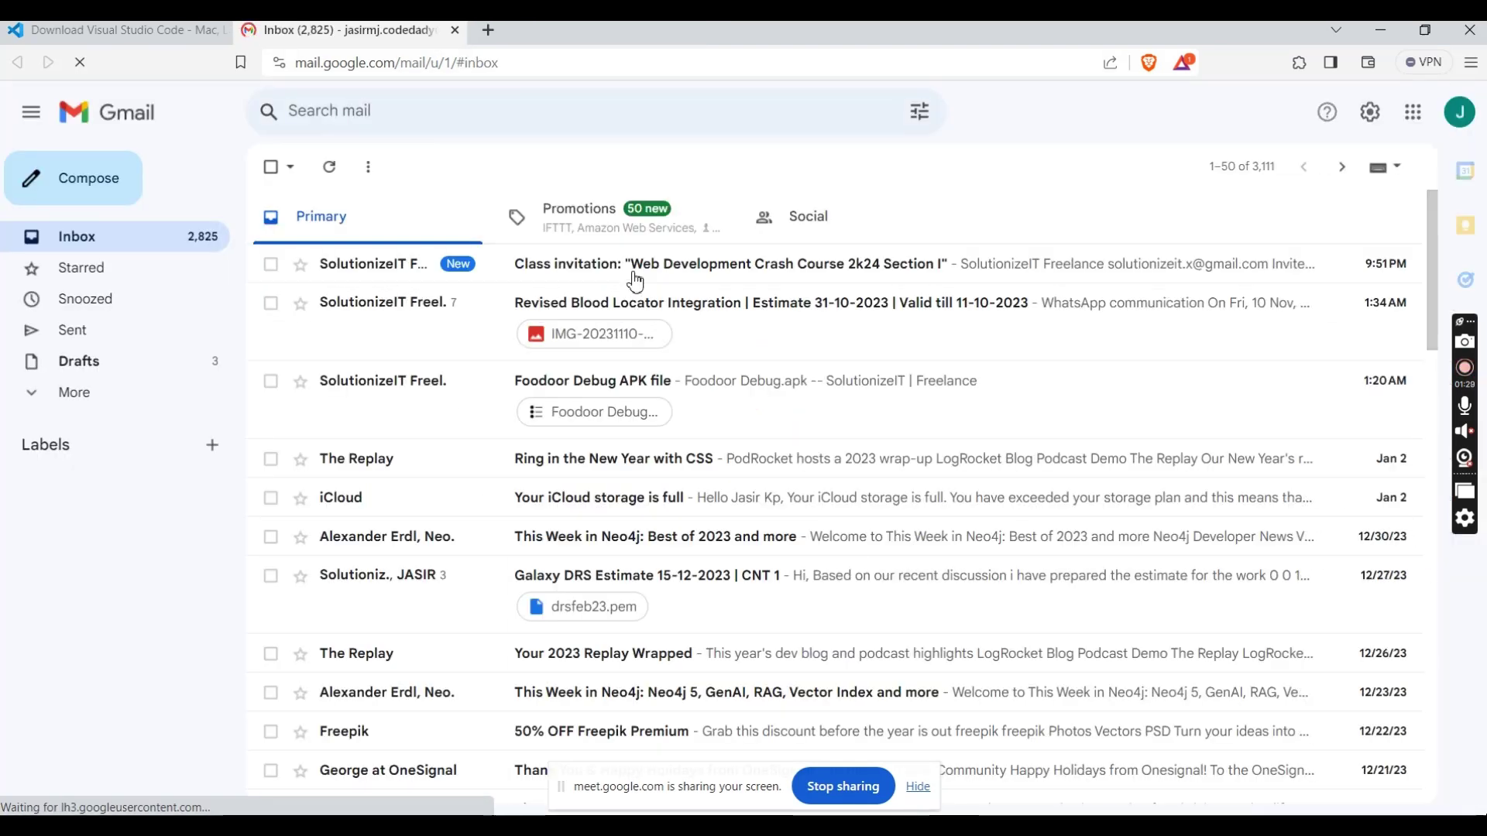
- Open the class invitation email for Web Development Crash Course 2k24 and join the class from it
{"action": "left_click", "coordinate": [635, 275]}
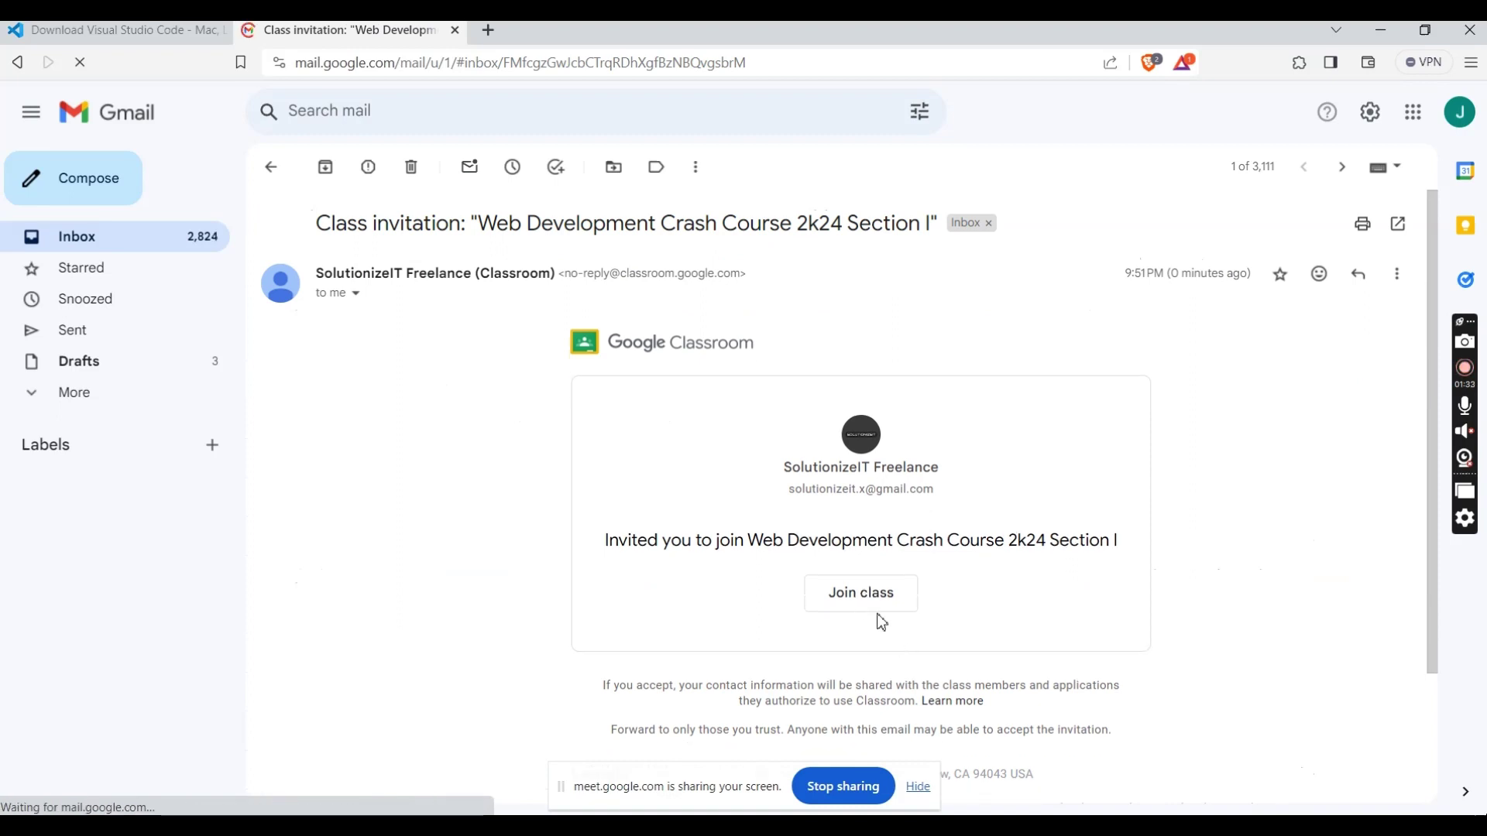
{"action": "left_click", "coordinate": [858, 601]}
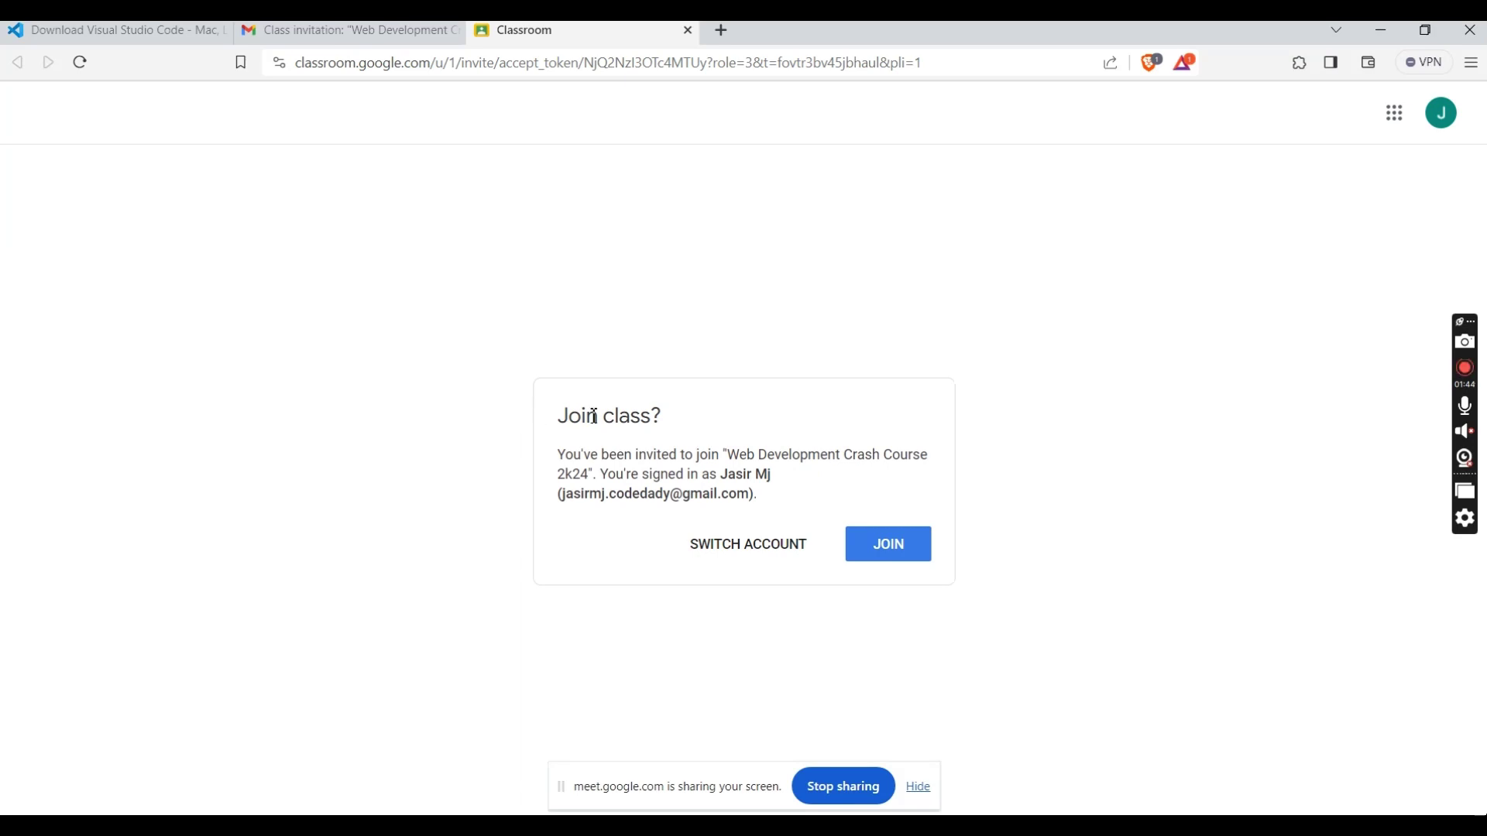
{"action": "left_click", "coordinate": [860, 558]}
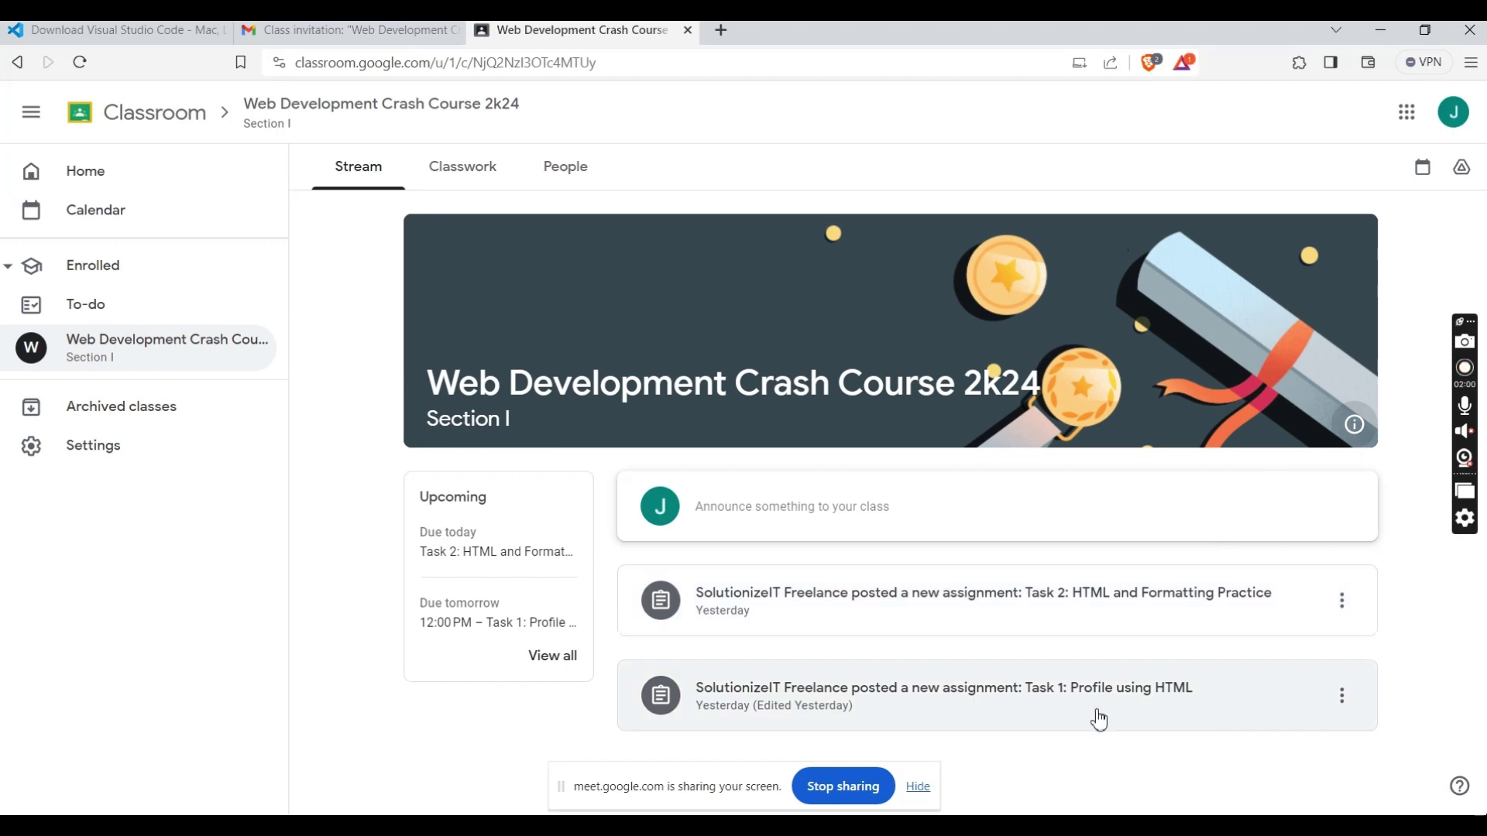
- Open the assignment "Task 1: Profile using HTML" from the class stream and hide the screen-sharing bar
{"action": "left_click", "coordinate": [1138, 710]}
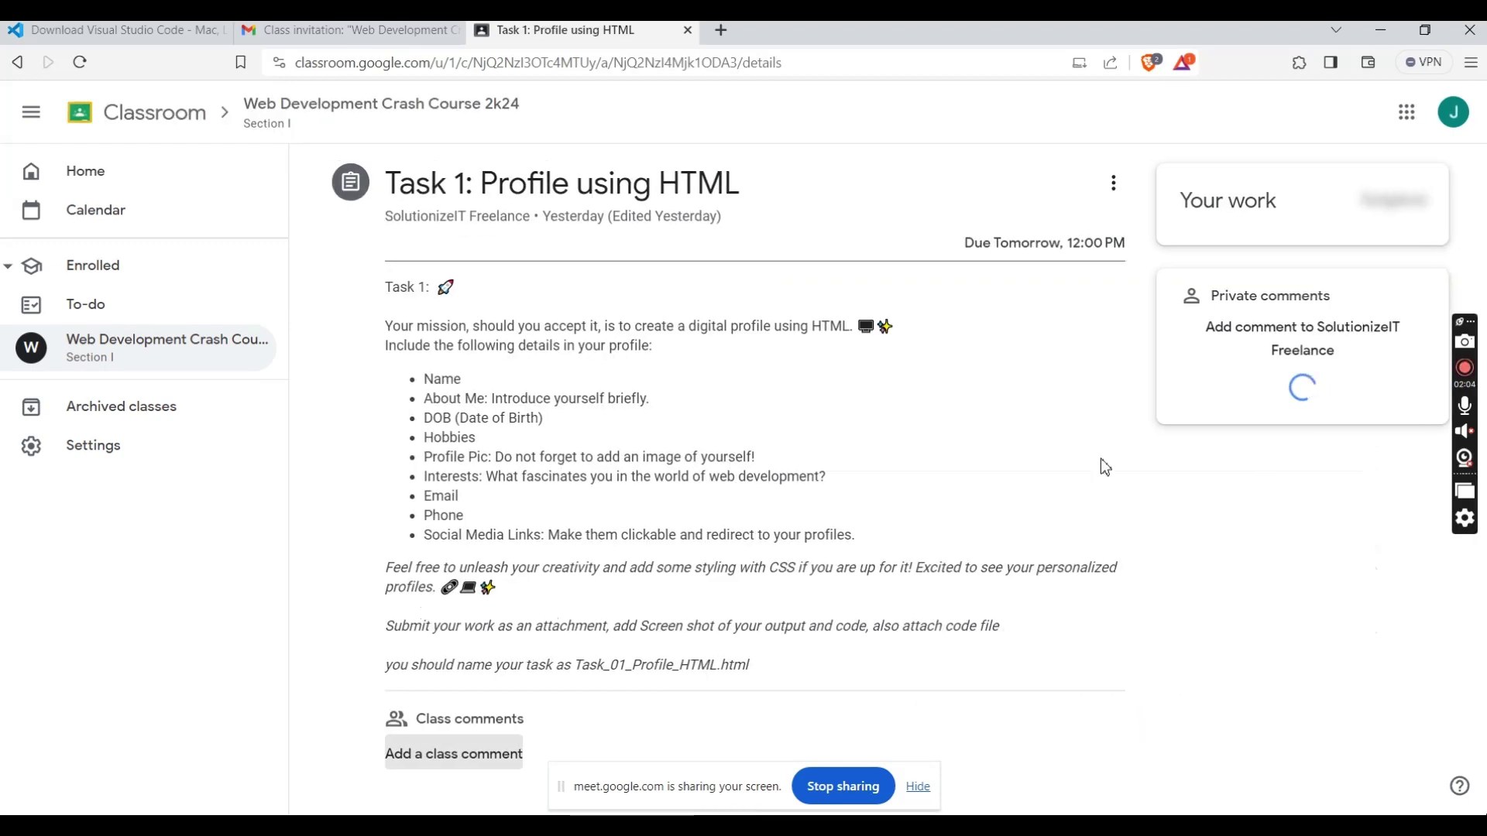
{"action": "left_click", "coordinate": [918, 787]}
{"action": "left_click", "coordinate": [1424, 589]}
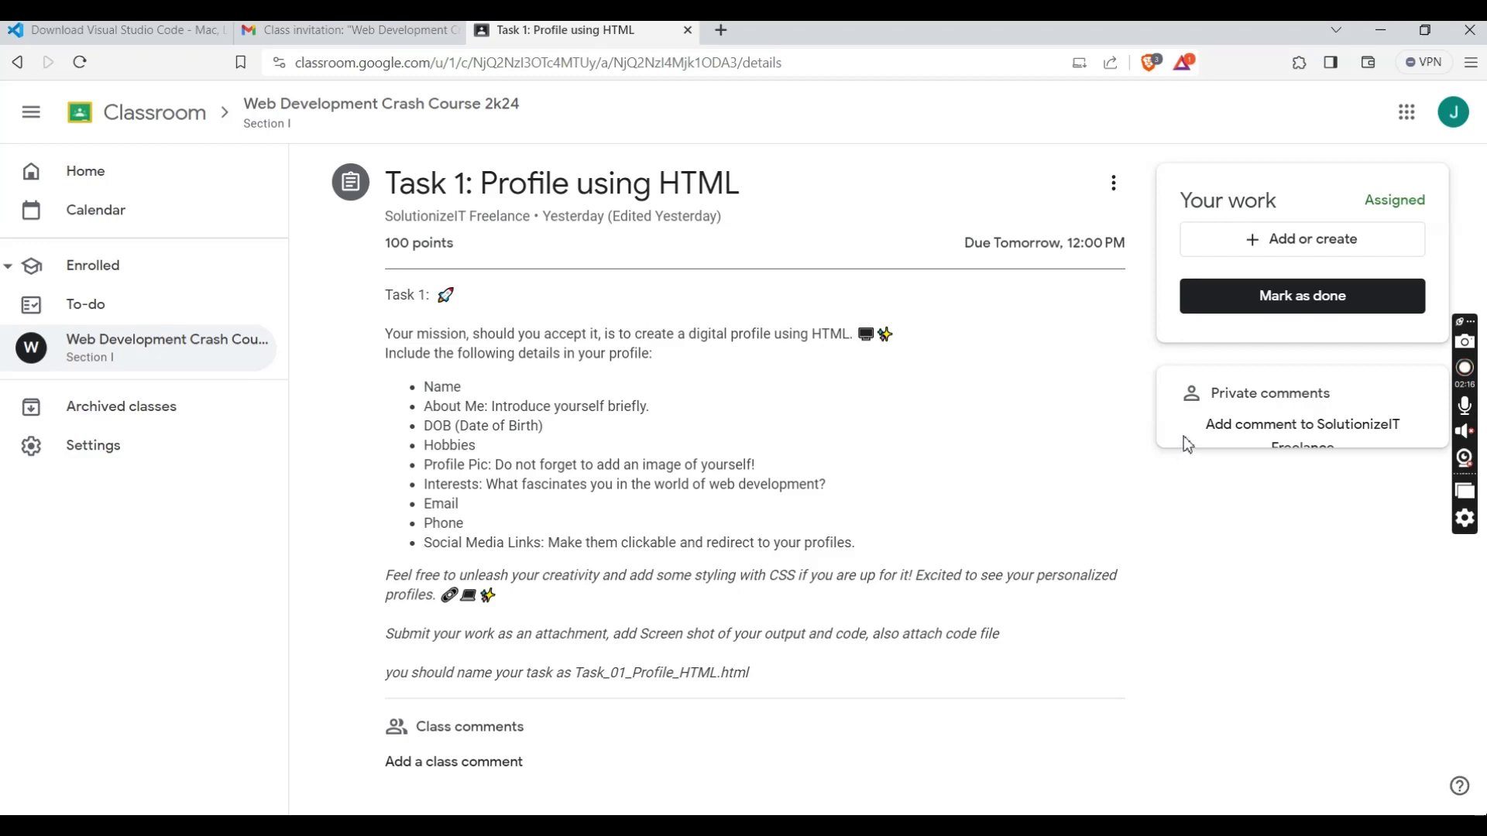
- Return to the class stream, reopen "Task 1: Profile using HTML", check its options and open the class comment box
{"action": "left_click", "coordinate": [170, 364]}
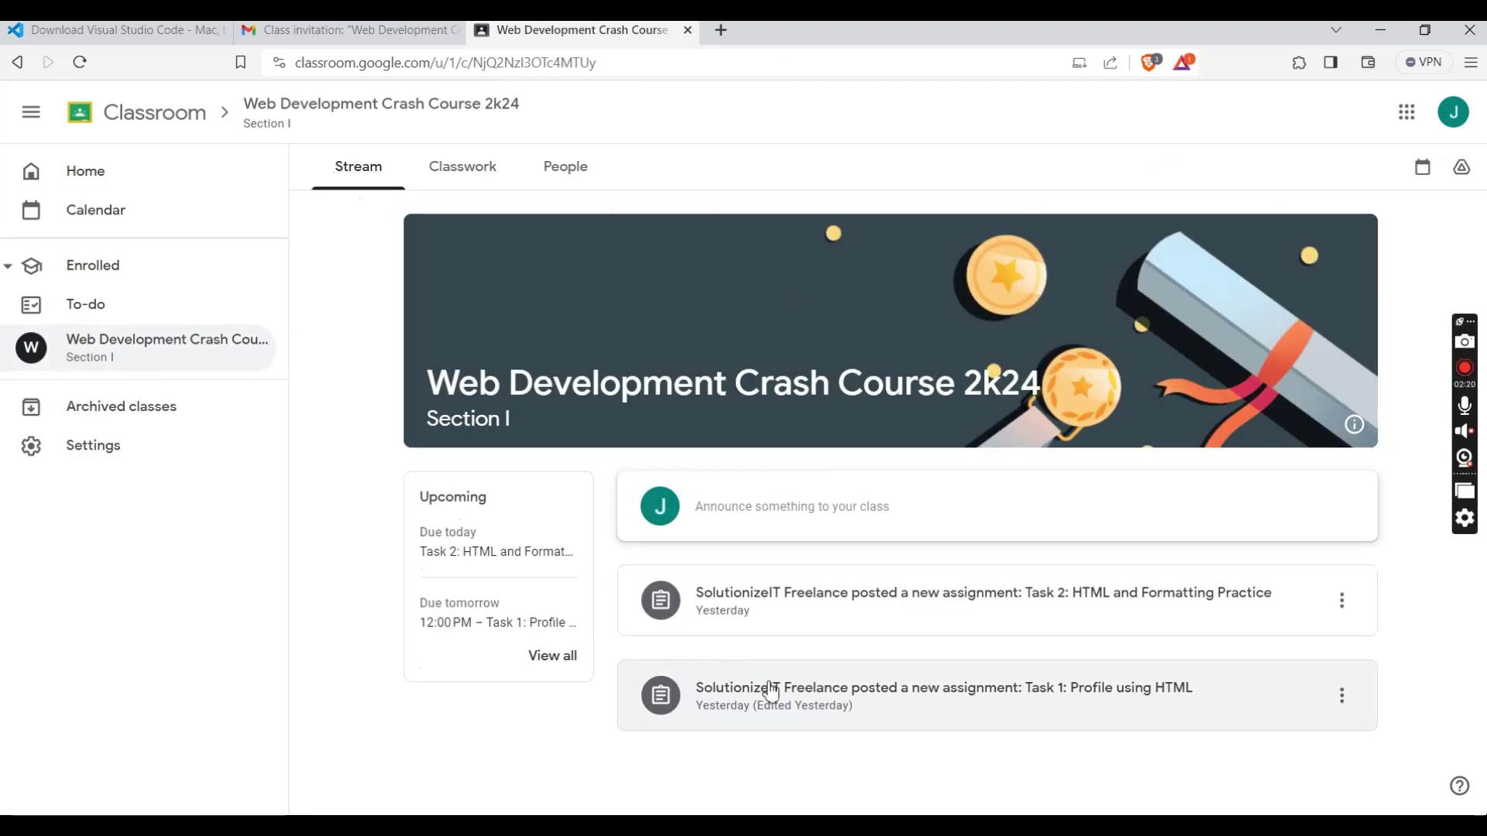
{"action": "left_click", "coordinate": [770, 691]}
{"action": "left_click", "coordinate": [1115, 186]}
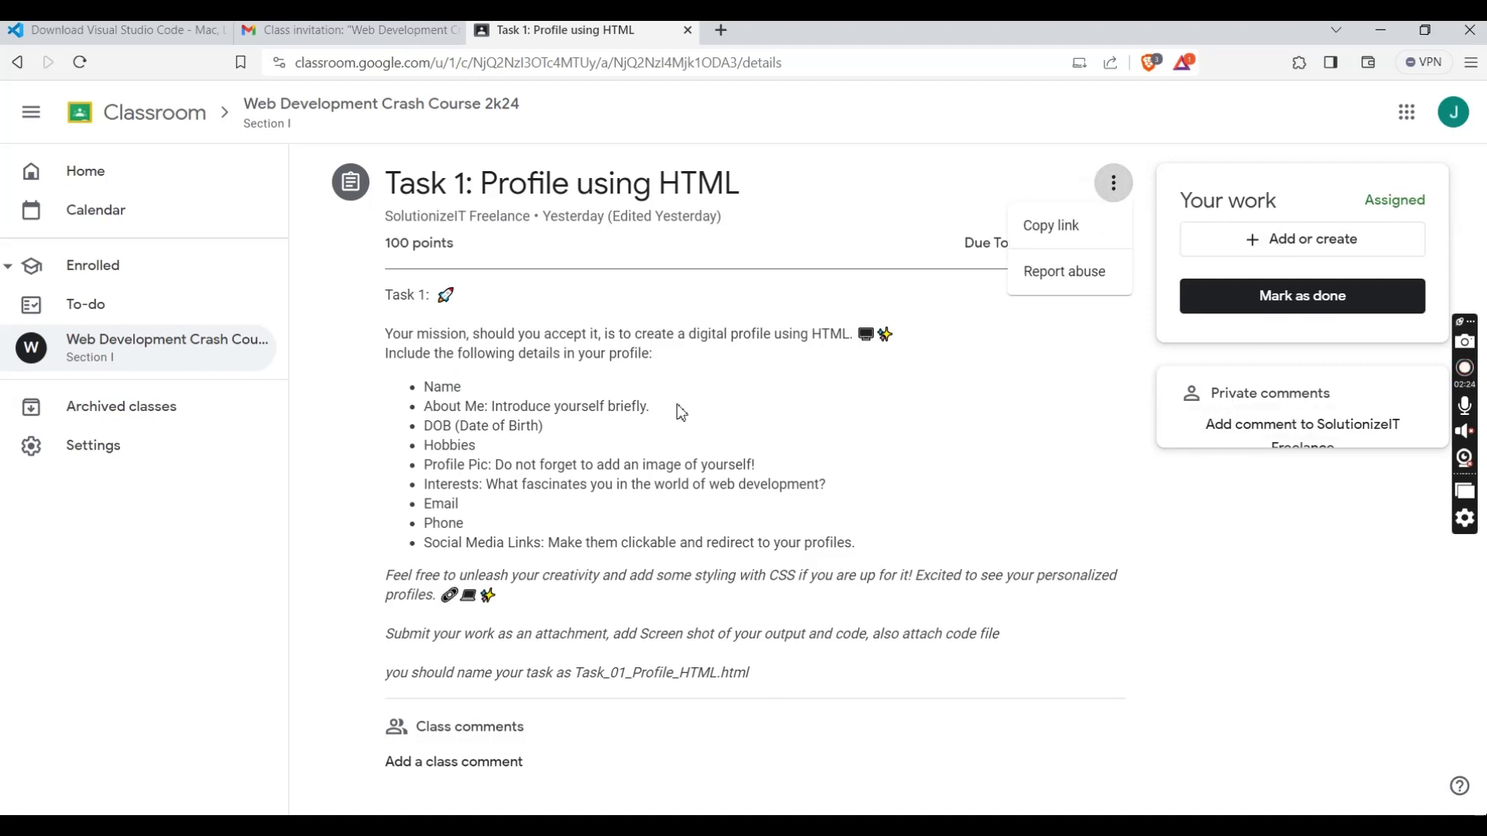
{"action": "left_click", "coordinate": [424, 779]}
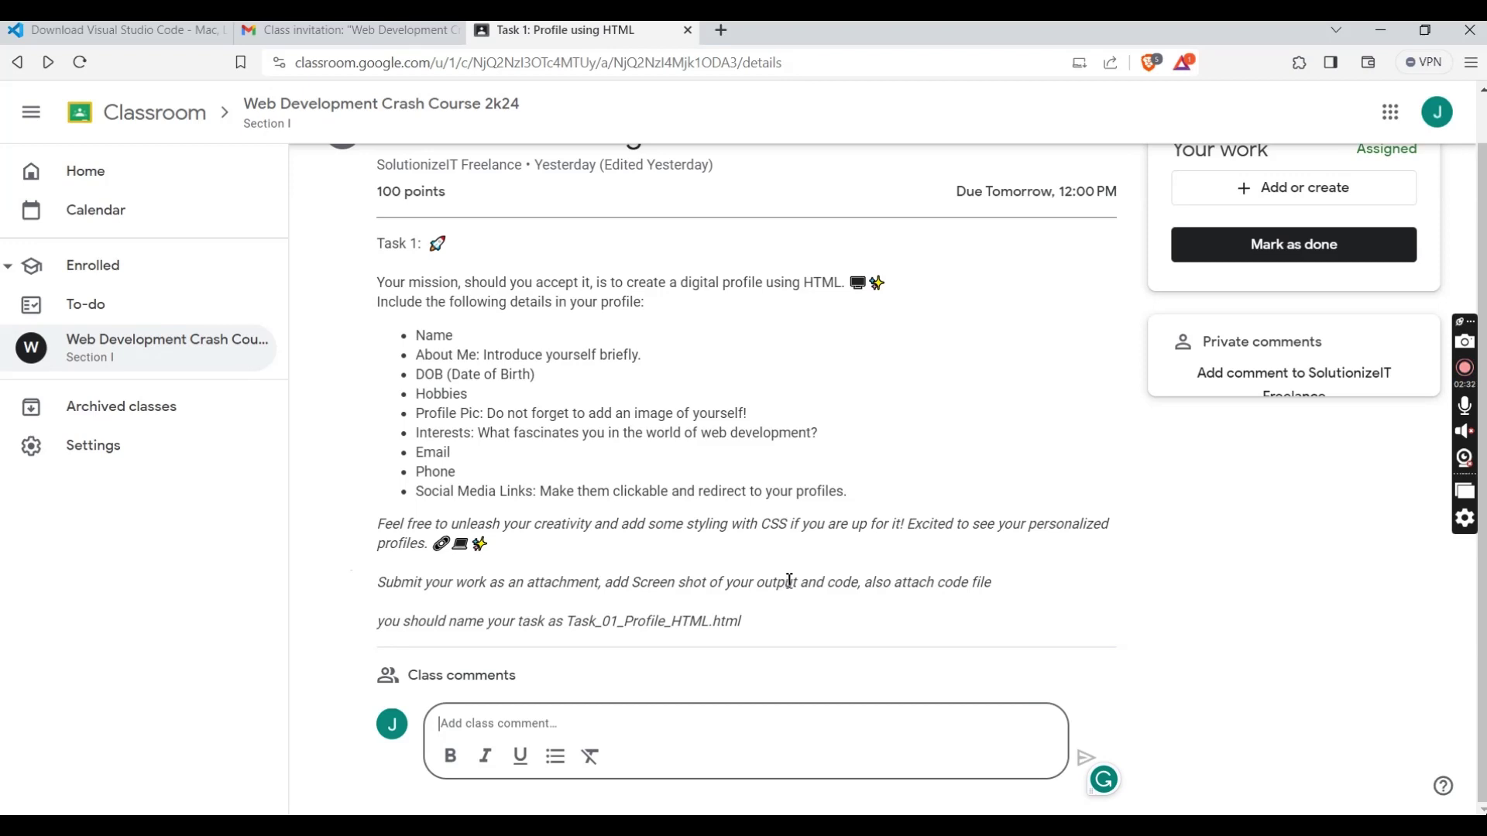
- Leave the class comment box and review the Task 1 instructions and the private comments section
{"action": "scroll", "coordinate": [830, 563], "scroll_direction": "up", "scroll_amount": 1}
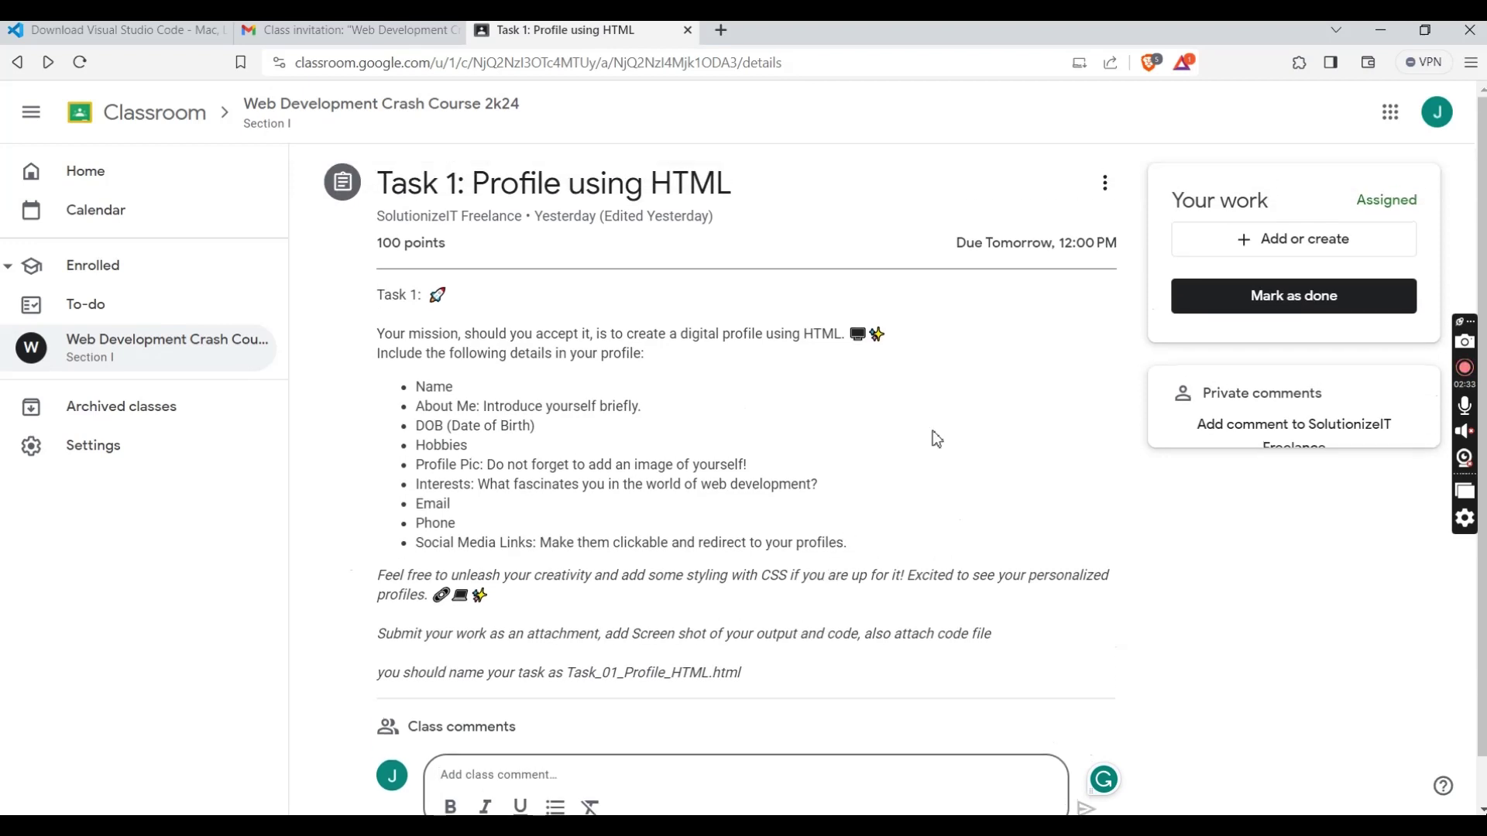
{"action": "left_click", "coordinate": [1140, 541]}
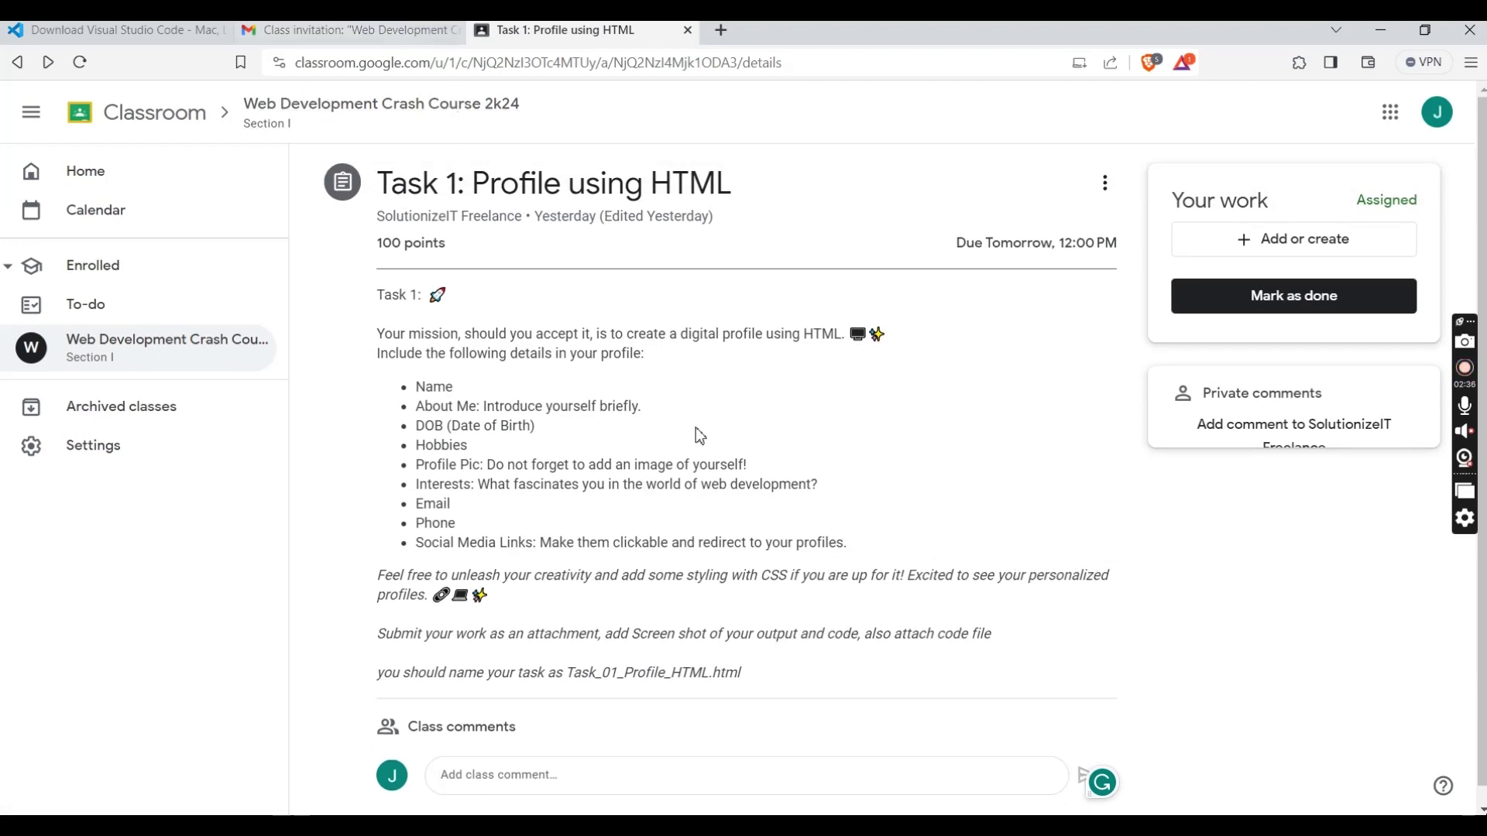
{"action": "scroll", "coordinate": [1182, 411], "scroll_direction": "down", "scroll_amount": 1}
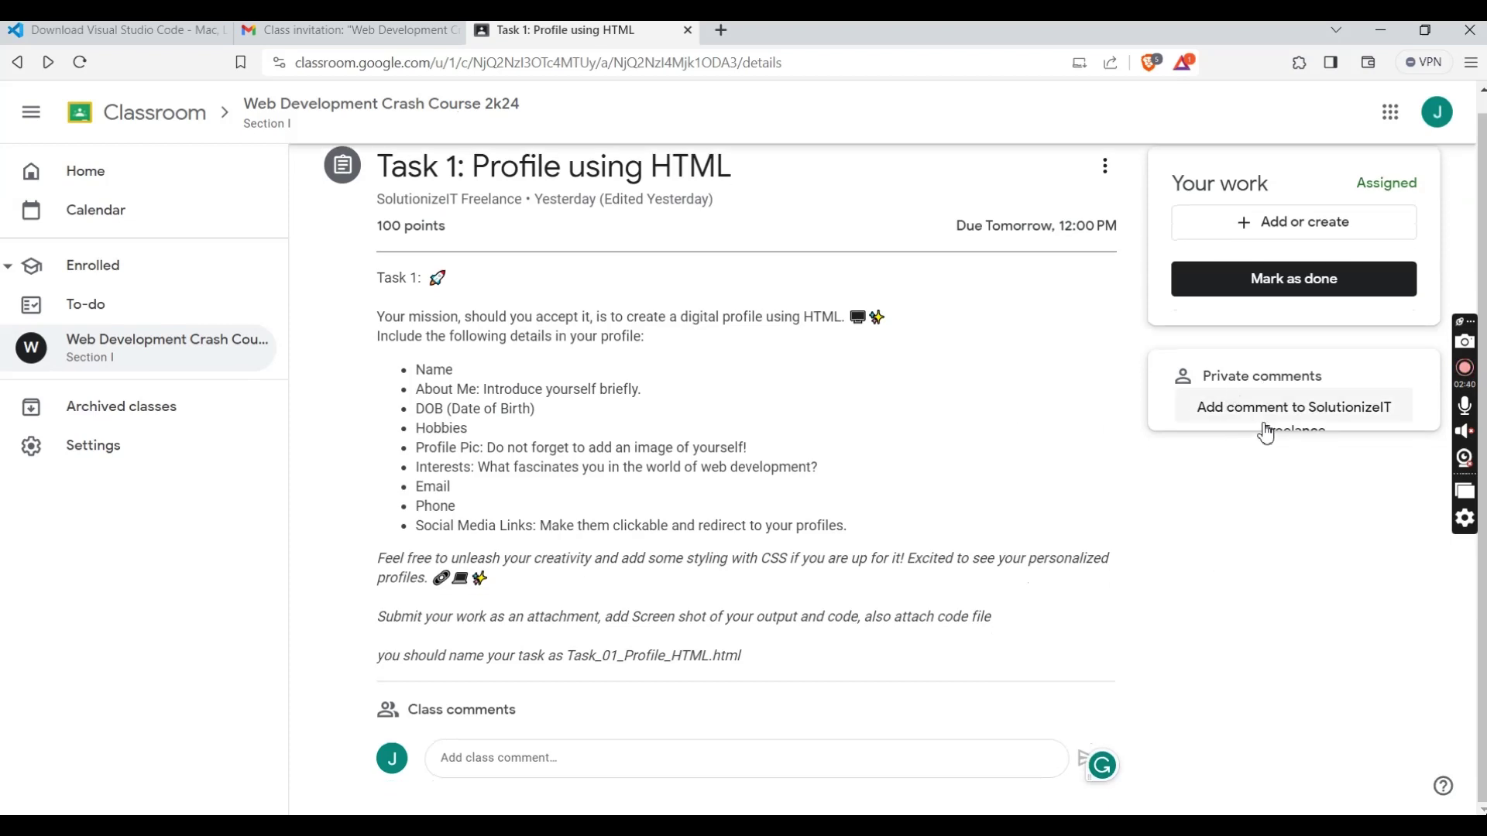
{"action": "scroll", "coordinate": [1255, 295], "scroll_direction": "up", "scroll_amount": 1}
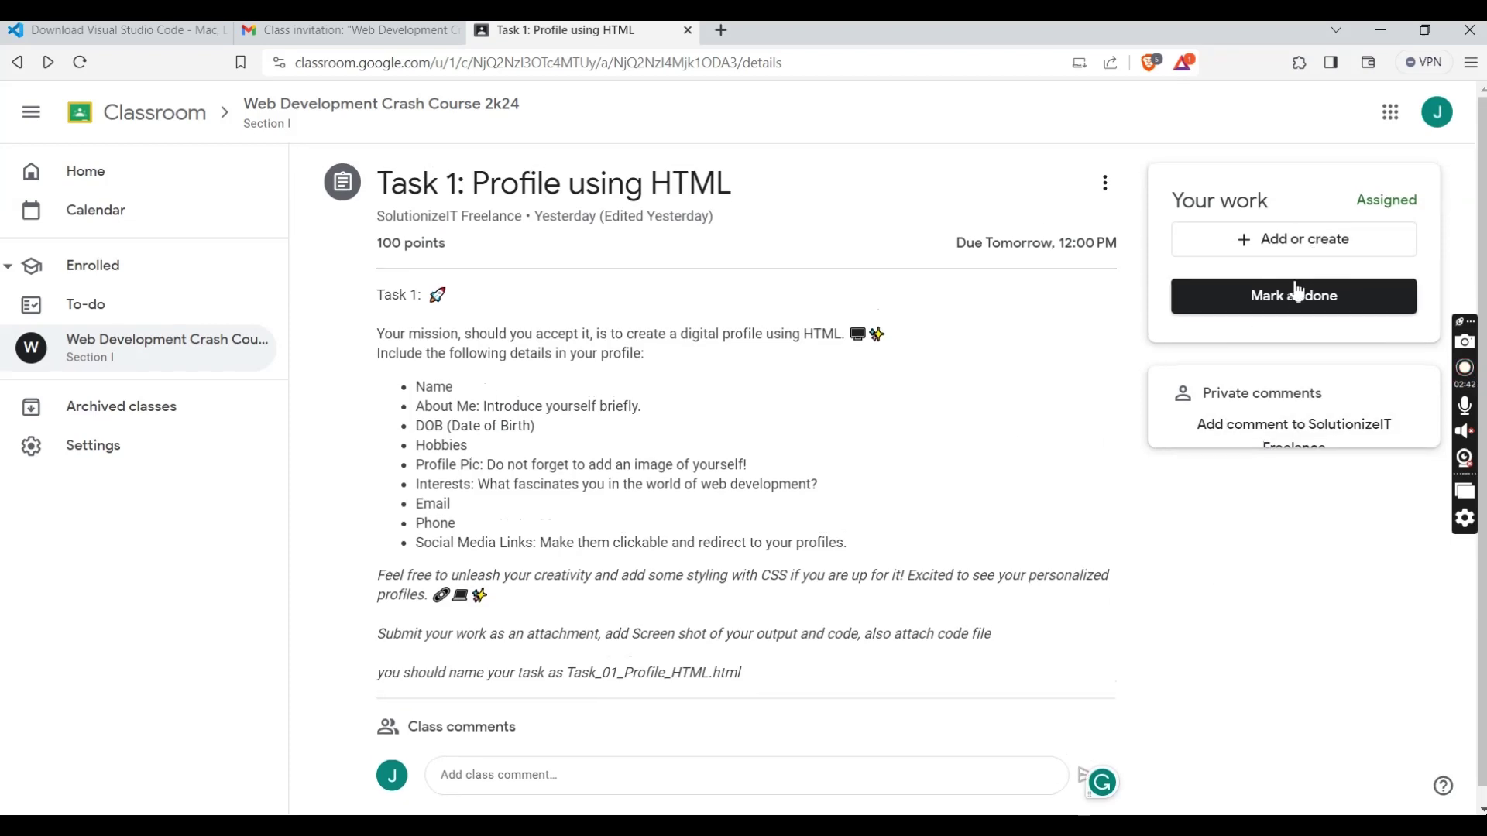
- Attach the bearded man's portrait image from the Downloads folder to the Task 1 work, dismiss the turn-in tip and check the attachment options
{"action": "left_click", "coordinate": [1286, 246]}
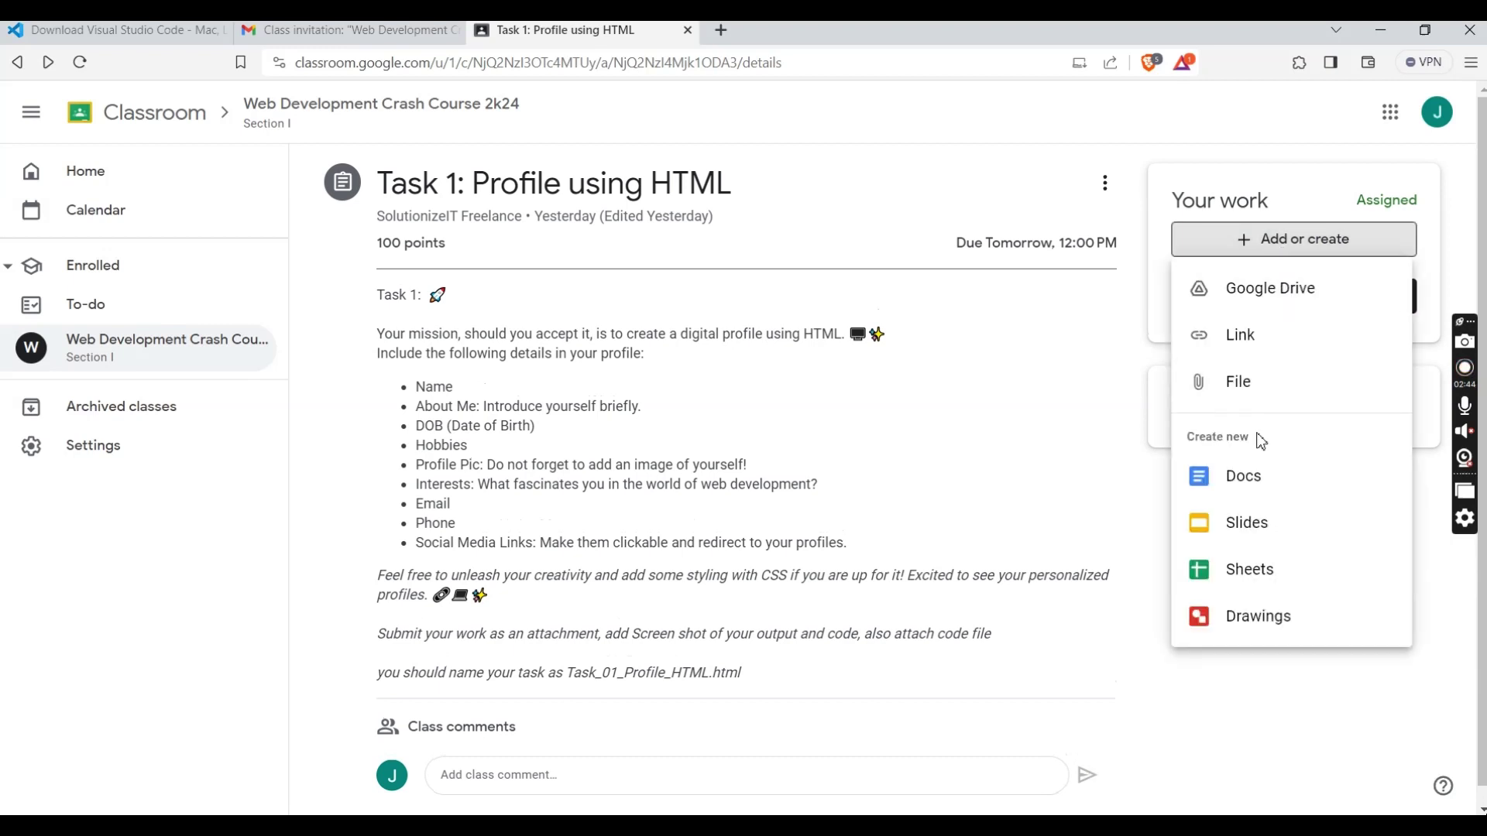
{"action": "left_click", "coordinate": [1267, 386]}
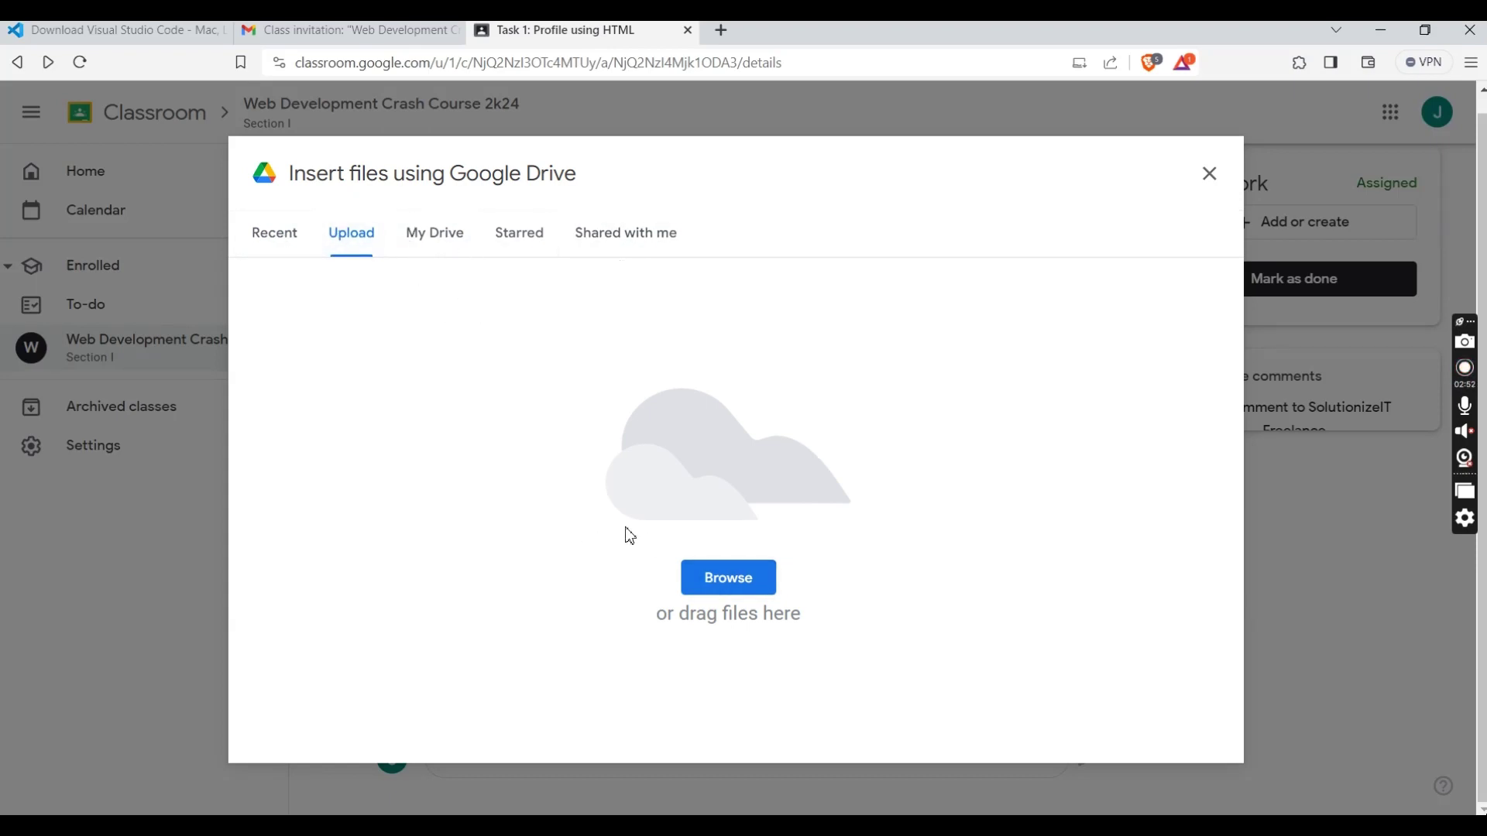
{"action": "left_click", "coordinate": [709, 579]}
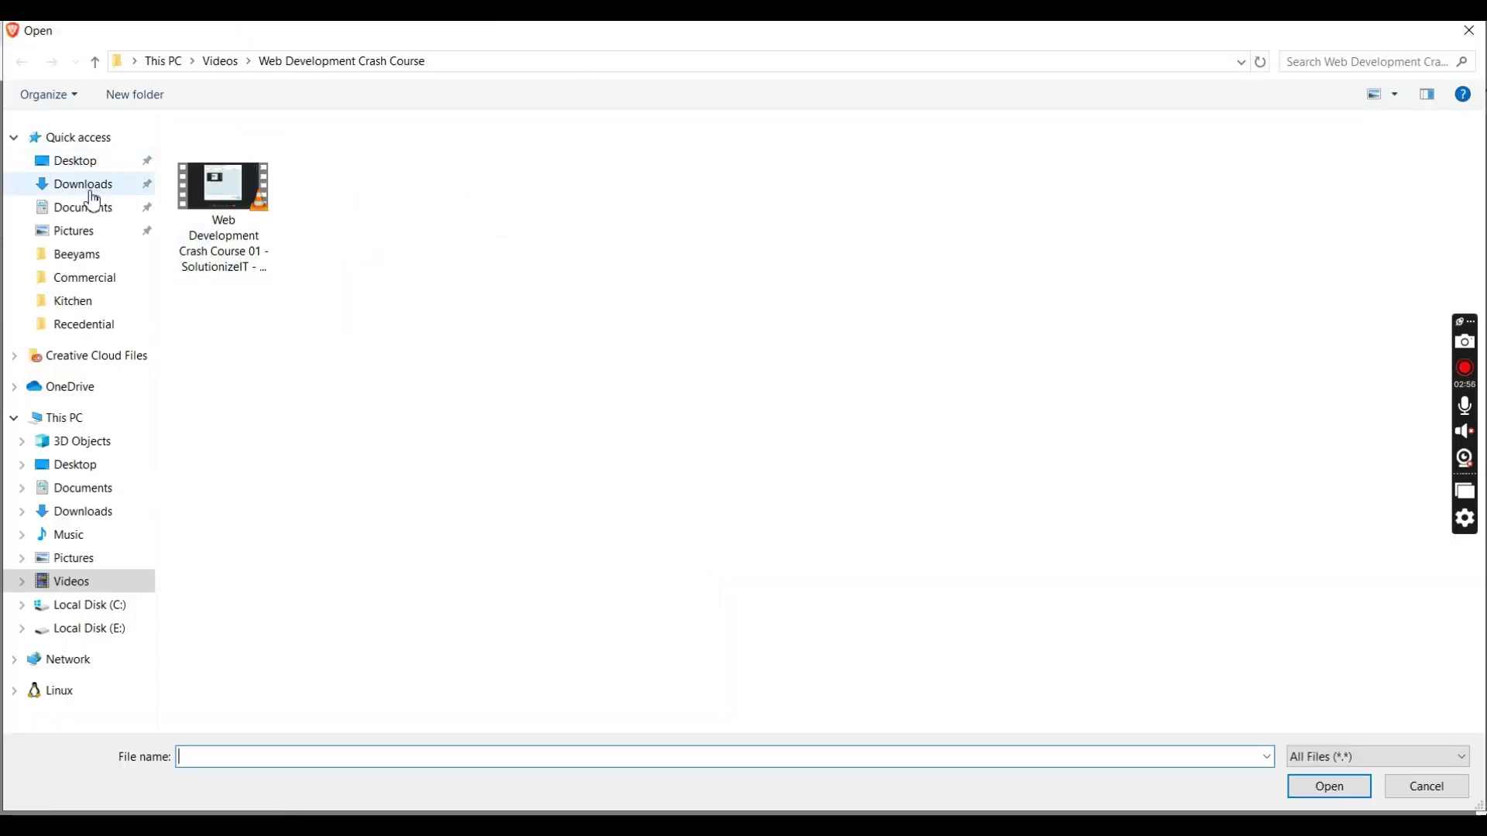
{"action": "left_click", "coordinate": [92, 186]}
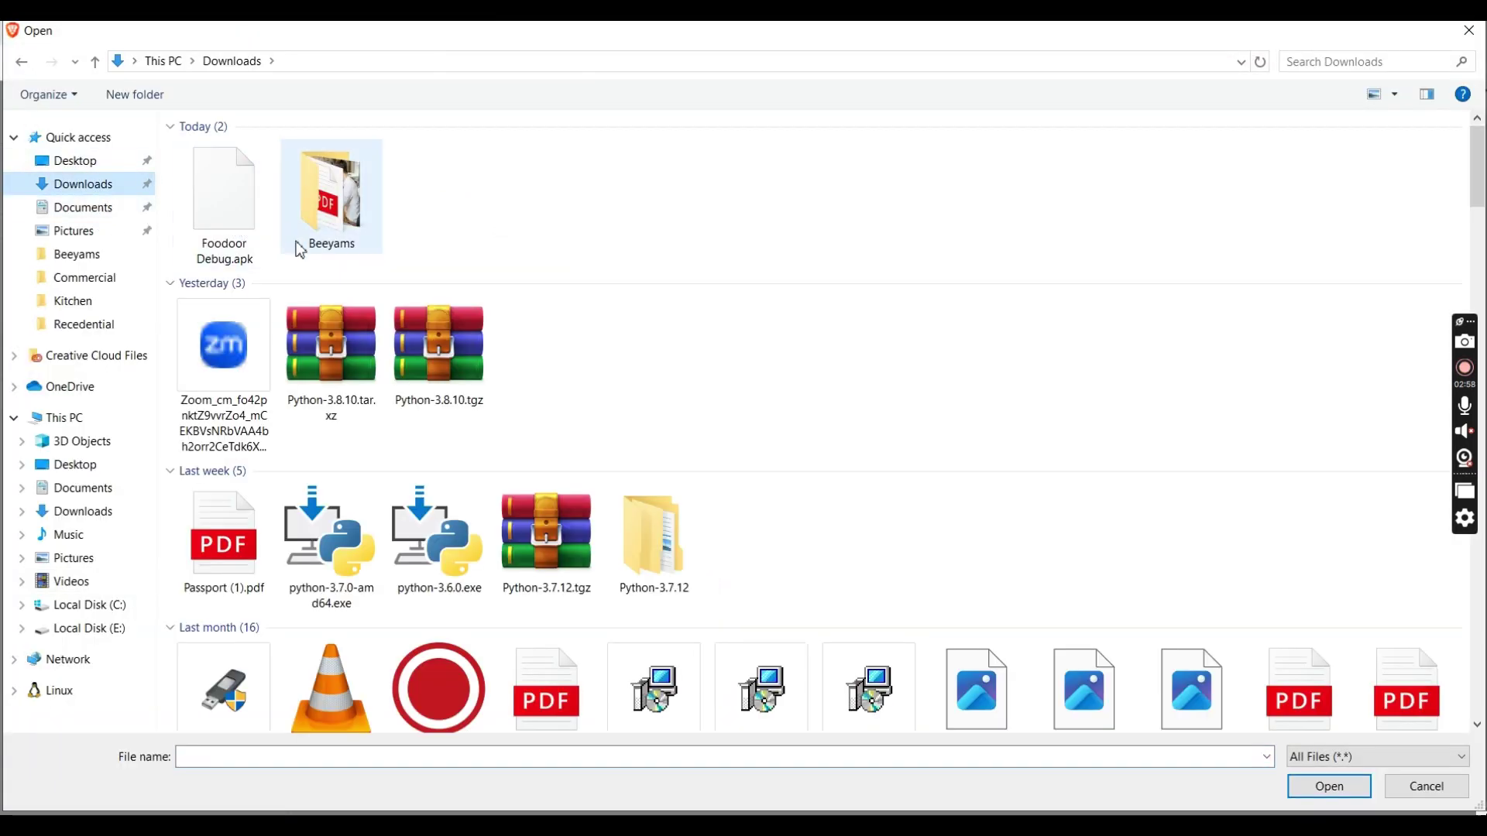
{"action": "scroll", "coordinate": [230, 402], "scroll_direction": "down", "scroll_amount": 3}
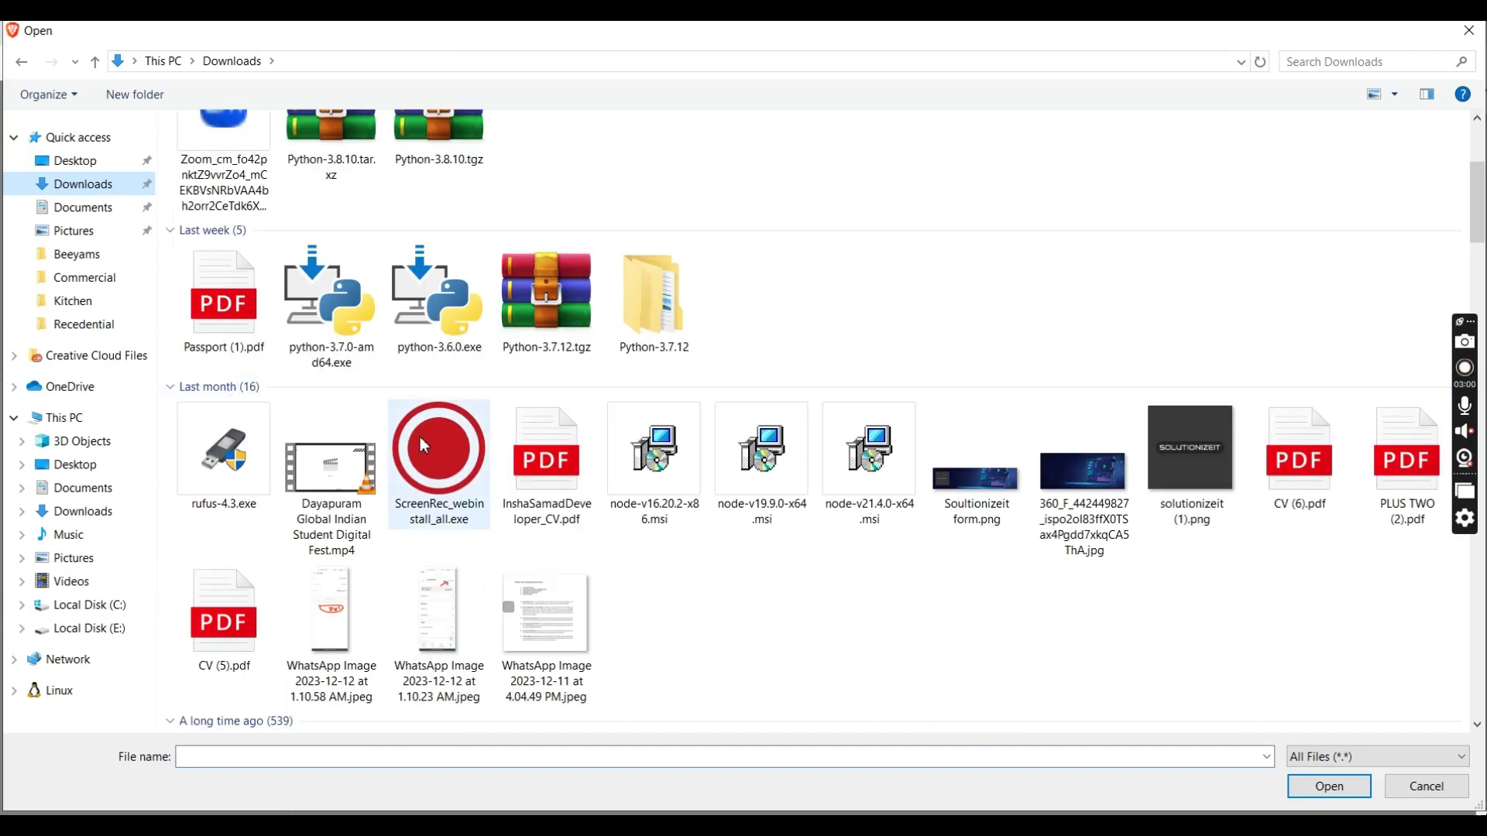
{"action": "scroll", "coordinate": [413, 579], "scroll_direction": "down", "scroll_amount": 6}
{"action": "scroll", "coordinate": [413, 578], "scroll_direction": "down", "scroll_amount": 5}
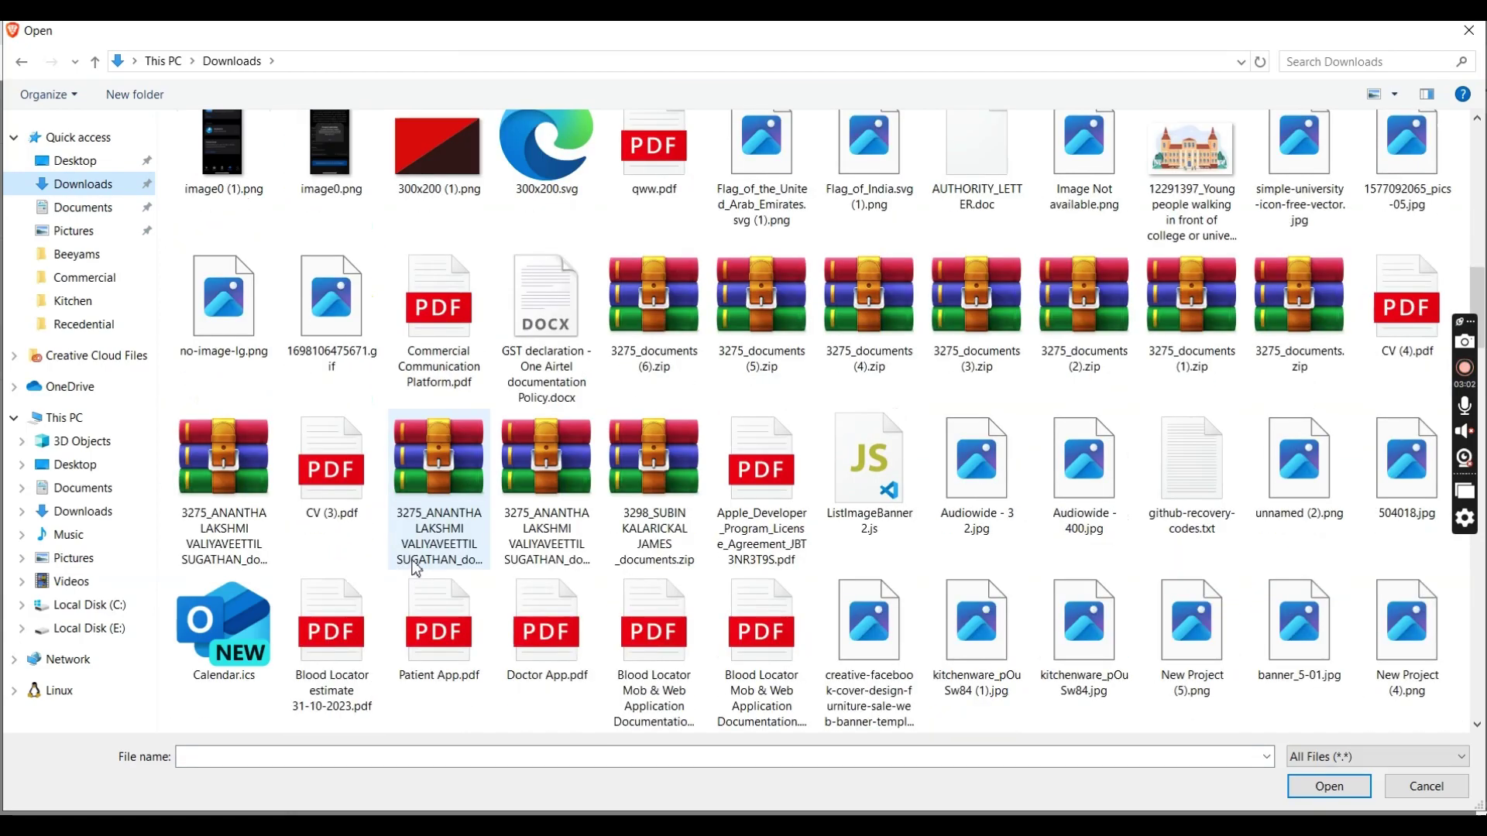
{"action": "scroll", "coordinate": [415, 570], "scroll_direction": "up", "scroll_amount": 8}
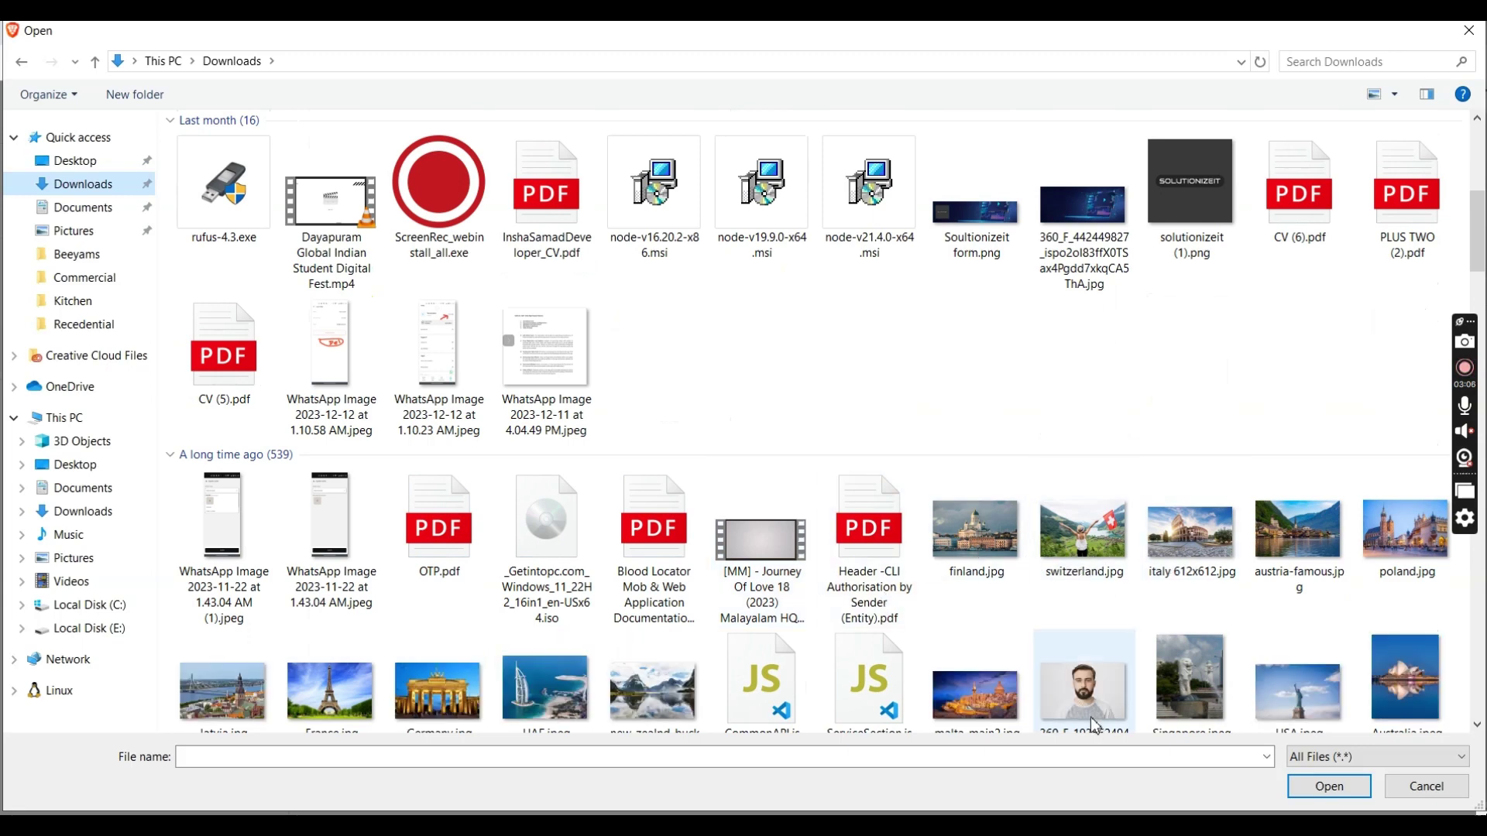
{"action": "double_click", "coordinate": [1066, 681]}
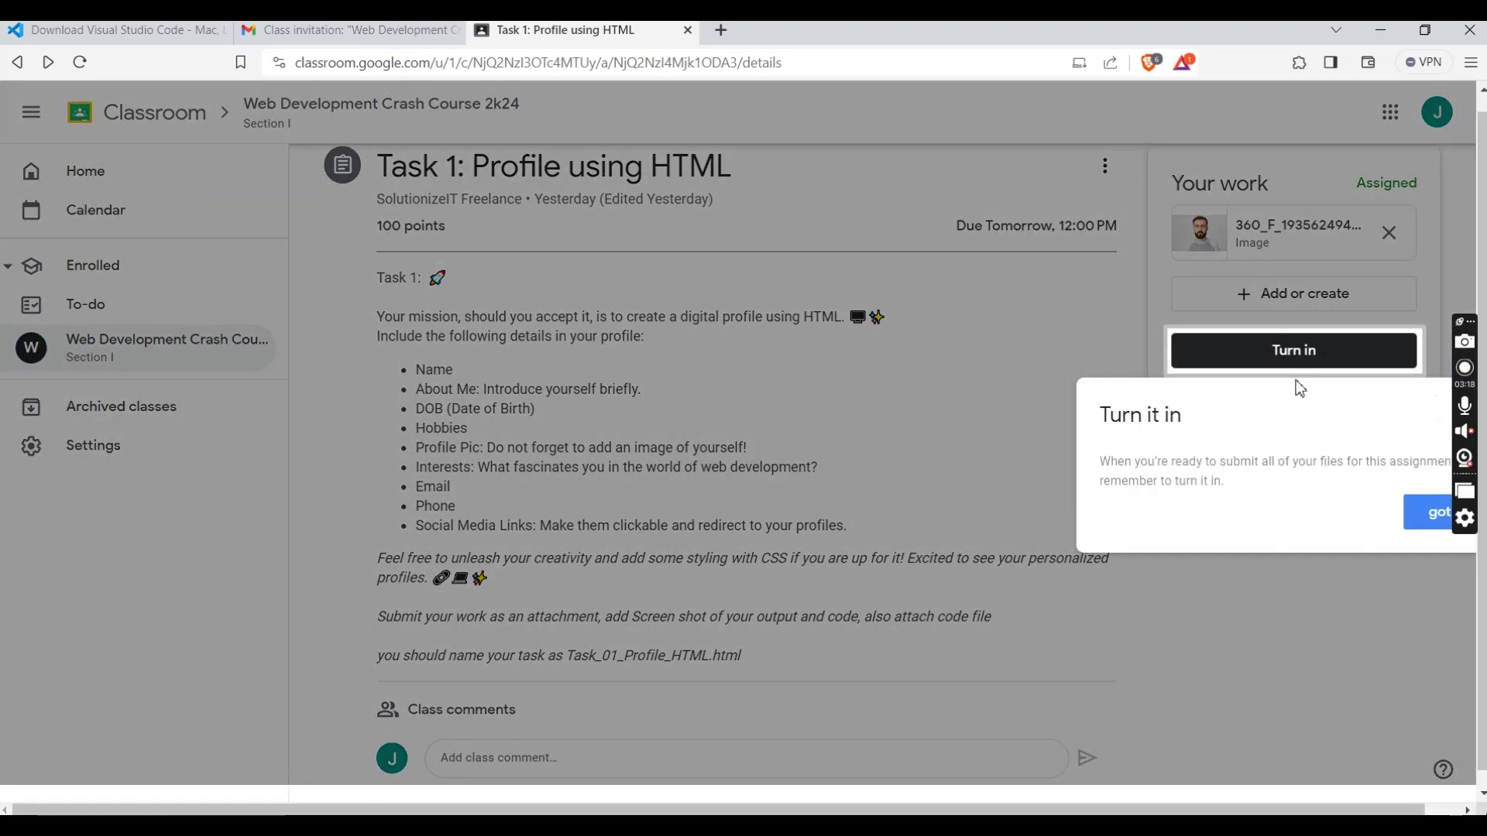
{"action": "left_click", "coordinate": [1425, 513]}
{"action": "left_click", "coordinate": [1237, 308]}
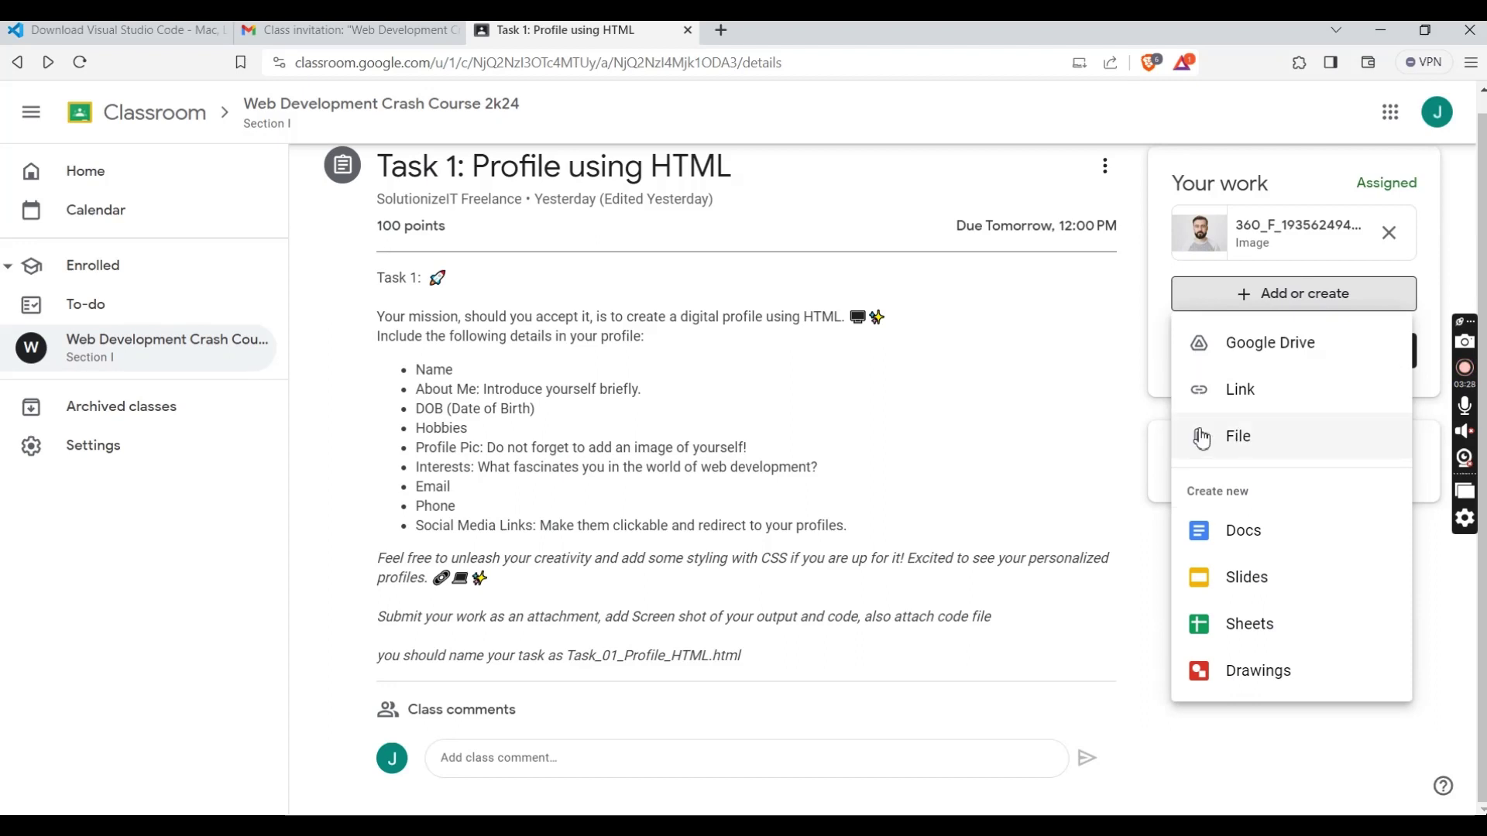
{"action": "left_click", "coordinate": [1113, 377]}
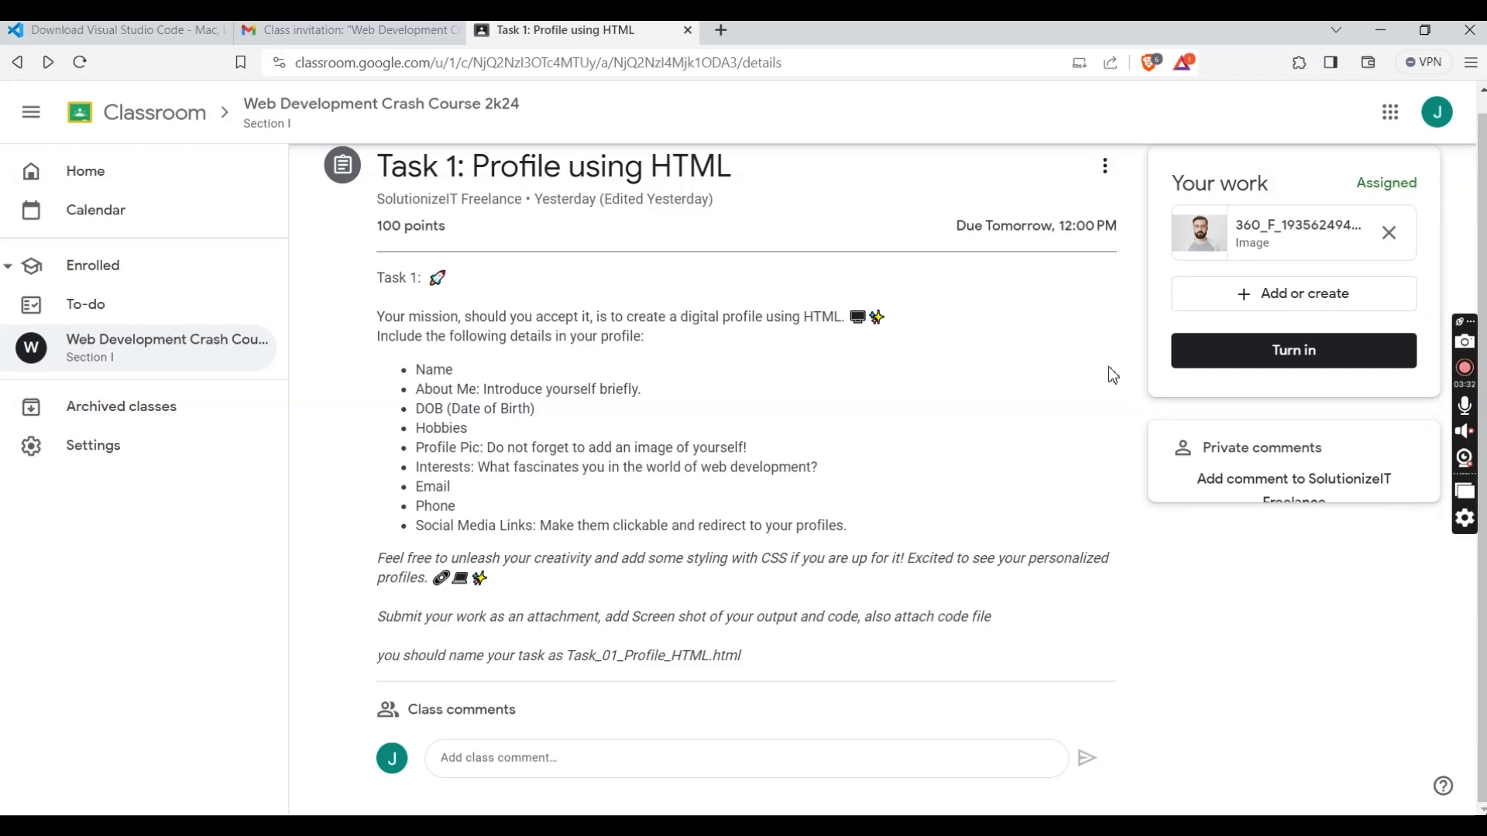
- Capture a rectangular screenshot of the Task 1 description, copy it from Snip & Sketch and minimize that window
{"action": "key", "text": "super+shift+s"}
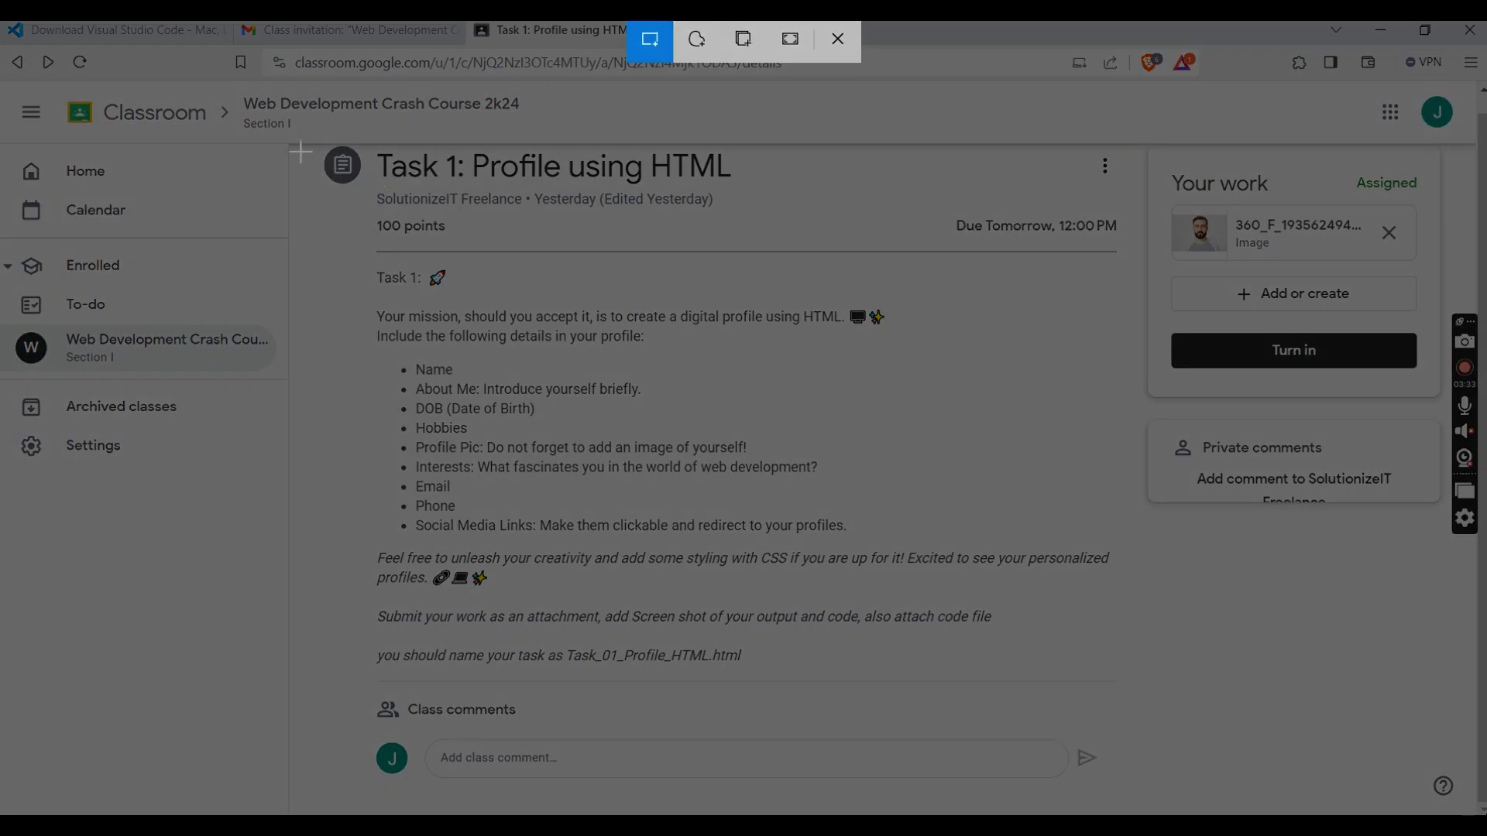
{"action": "left_click_drag", "start_coordinate": [301, 152], "coordinate": [1140, 677]}
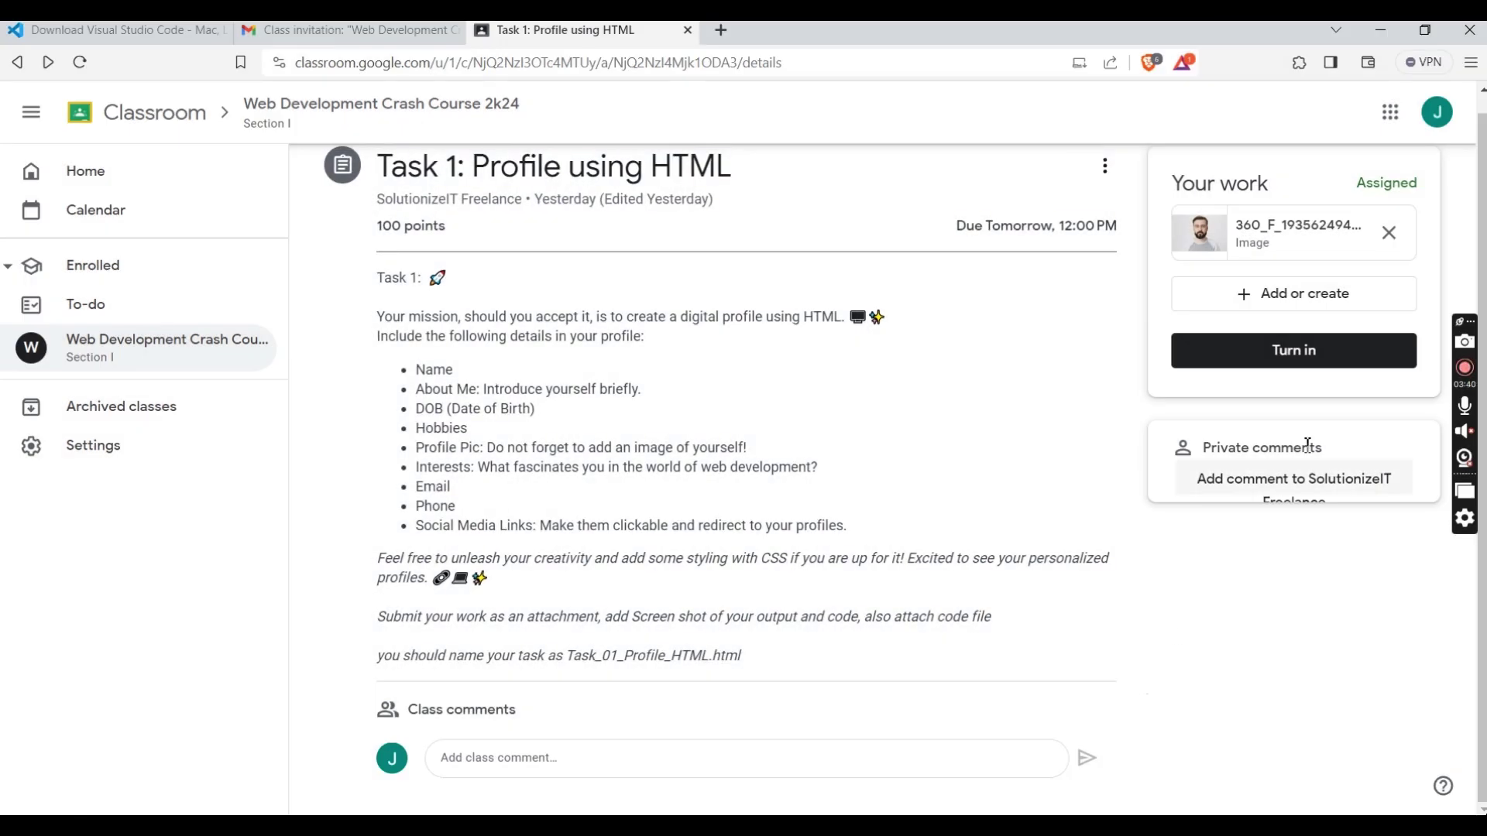
{"action": "left_click", "coordinate": [1341, 629]}
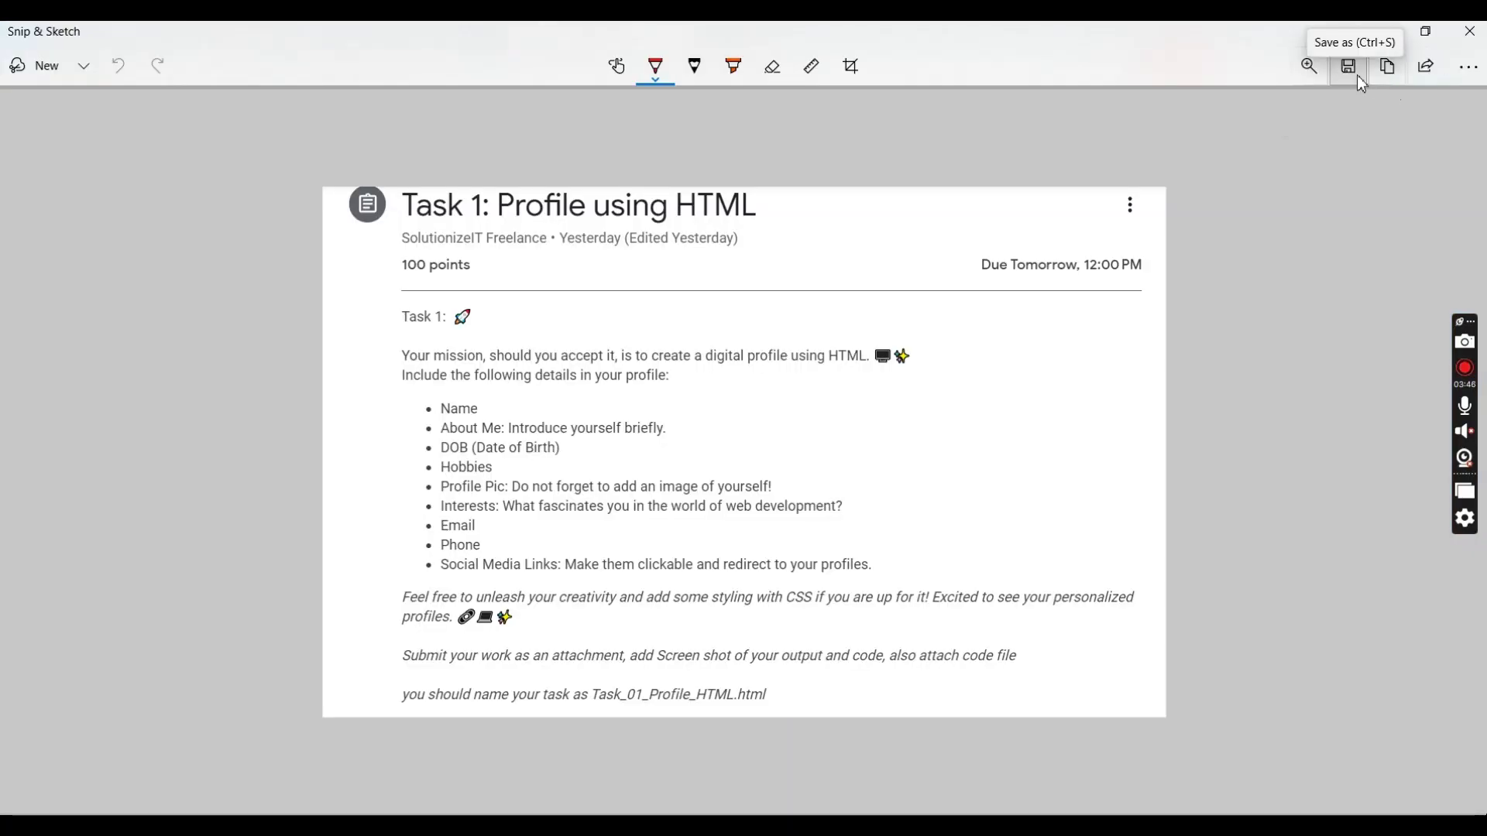
{"action": "left_click", "coordinate": [1387, 66]}
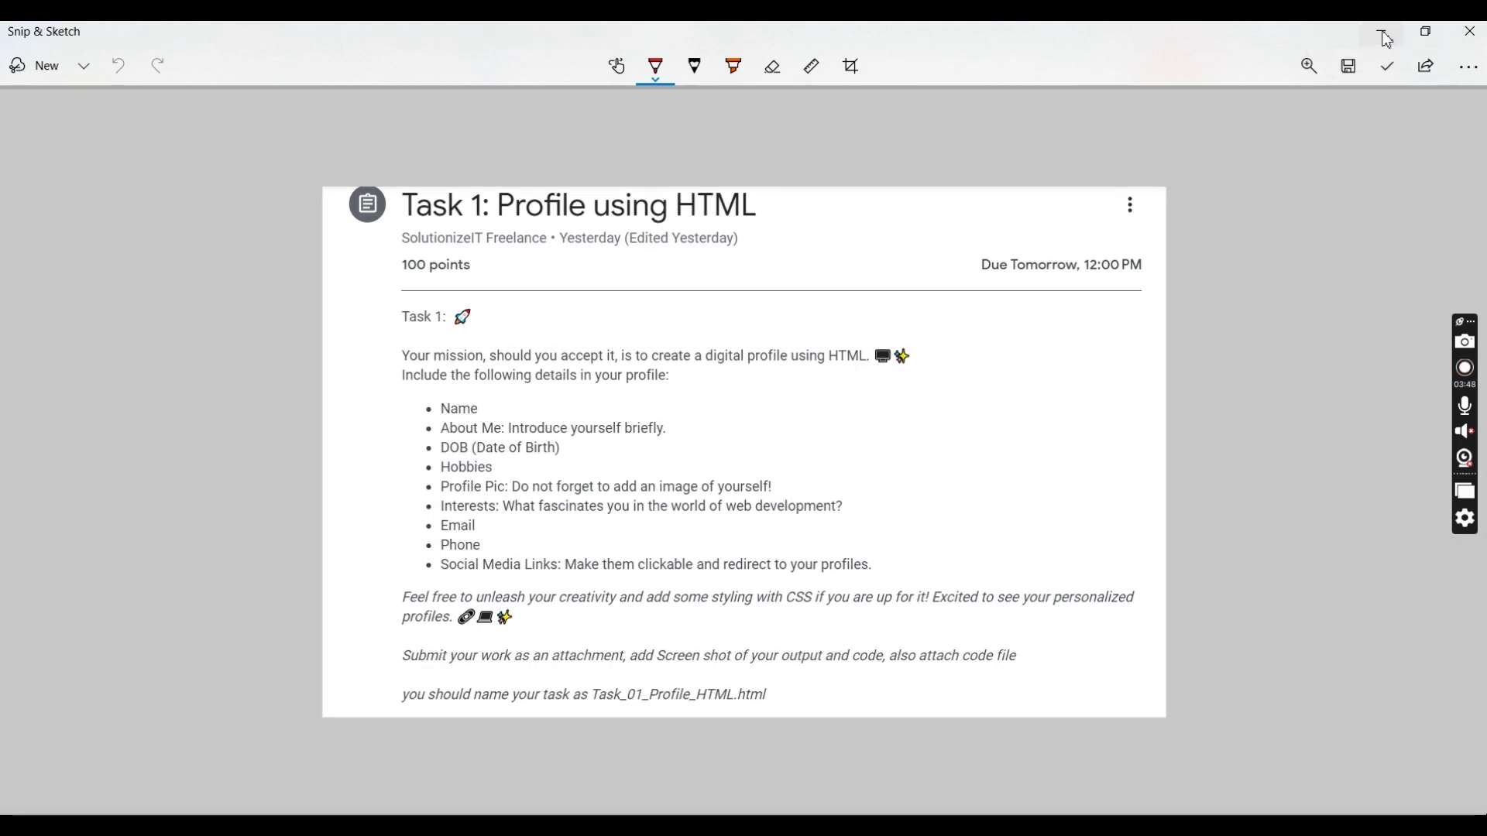
{"action": "left_click", "coordinate": [1385, 35]}
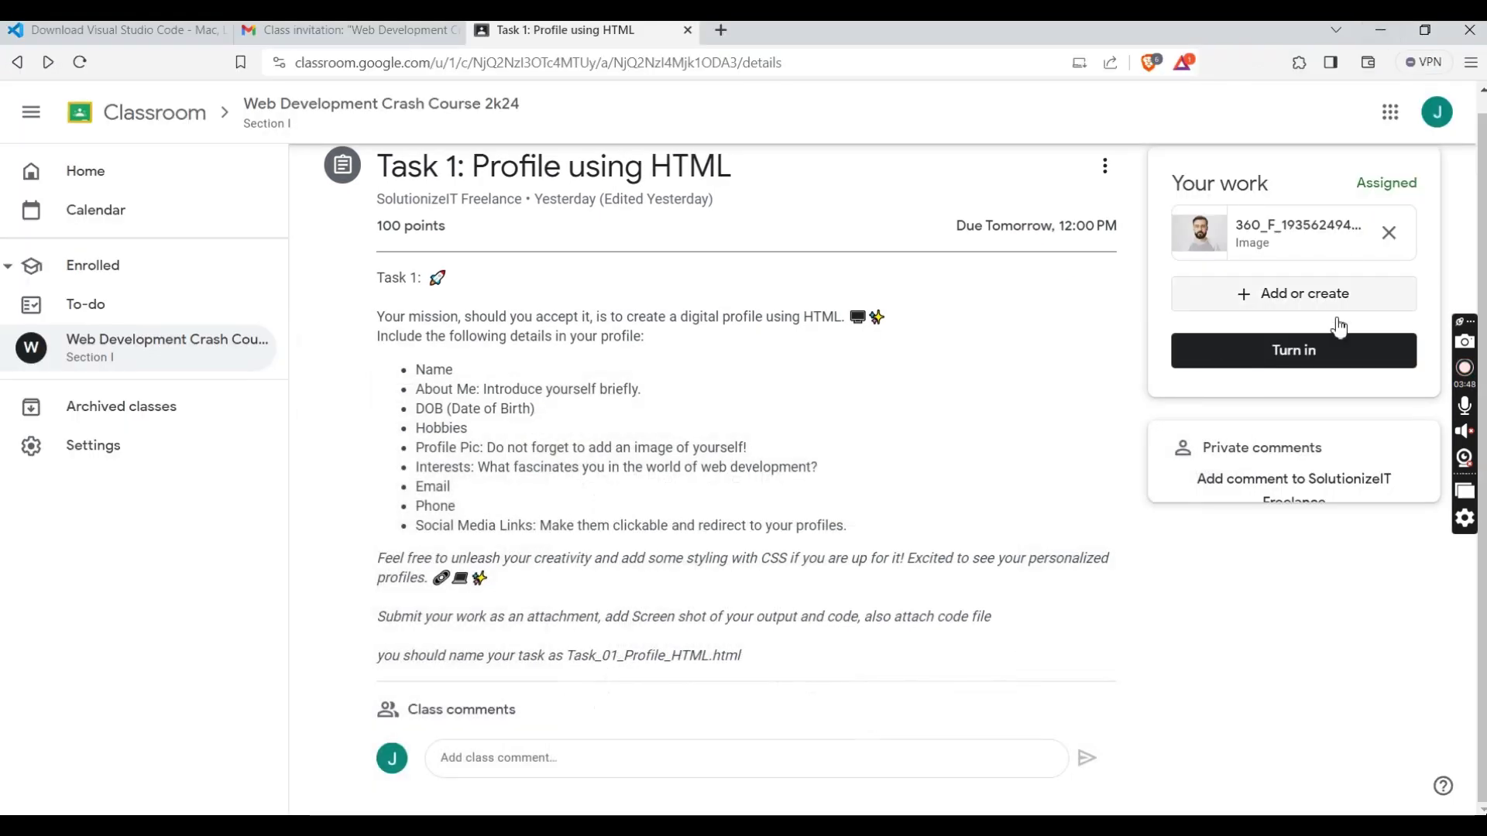
- Look through the recent, upload and search options for attaching another file, and close the file picker without adding anything
{"action": "left_click", "coordinate": [1292, 298]}
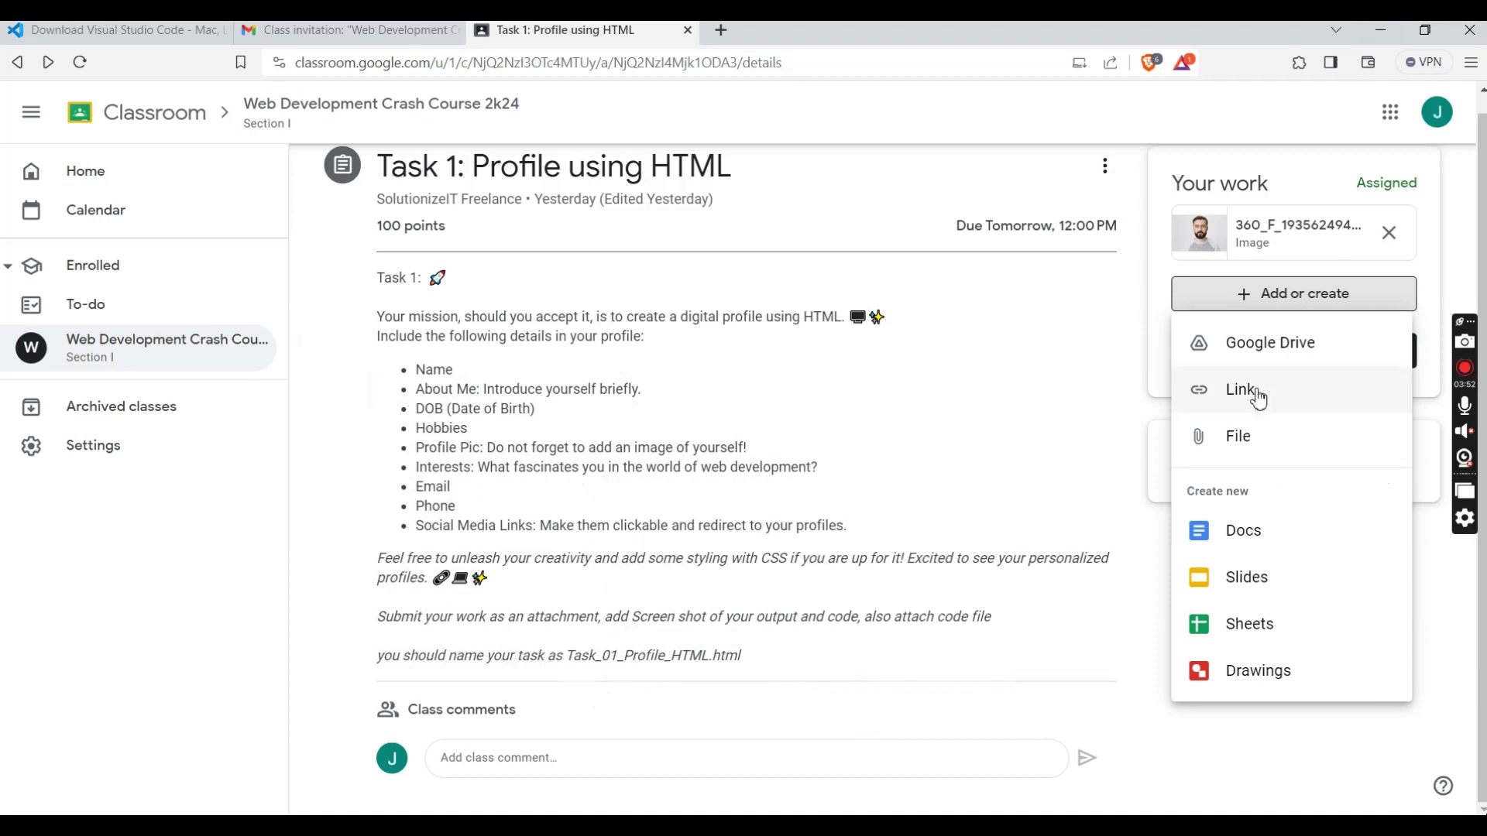
{"action": "left_click", "coordinate": [1251, 449]}
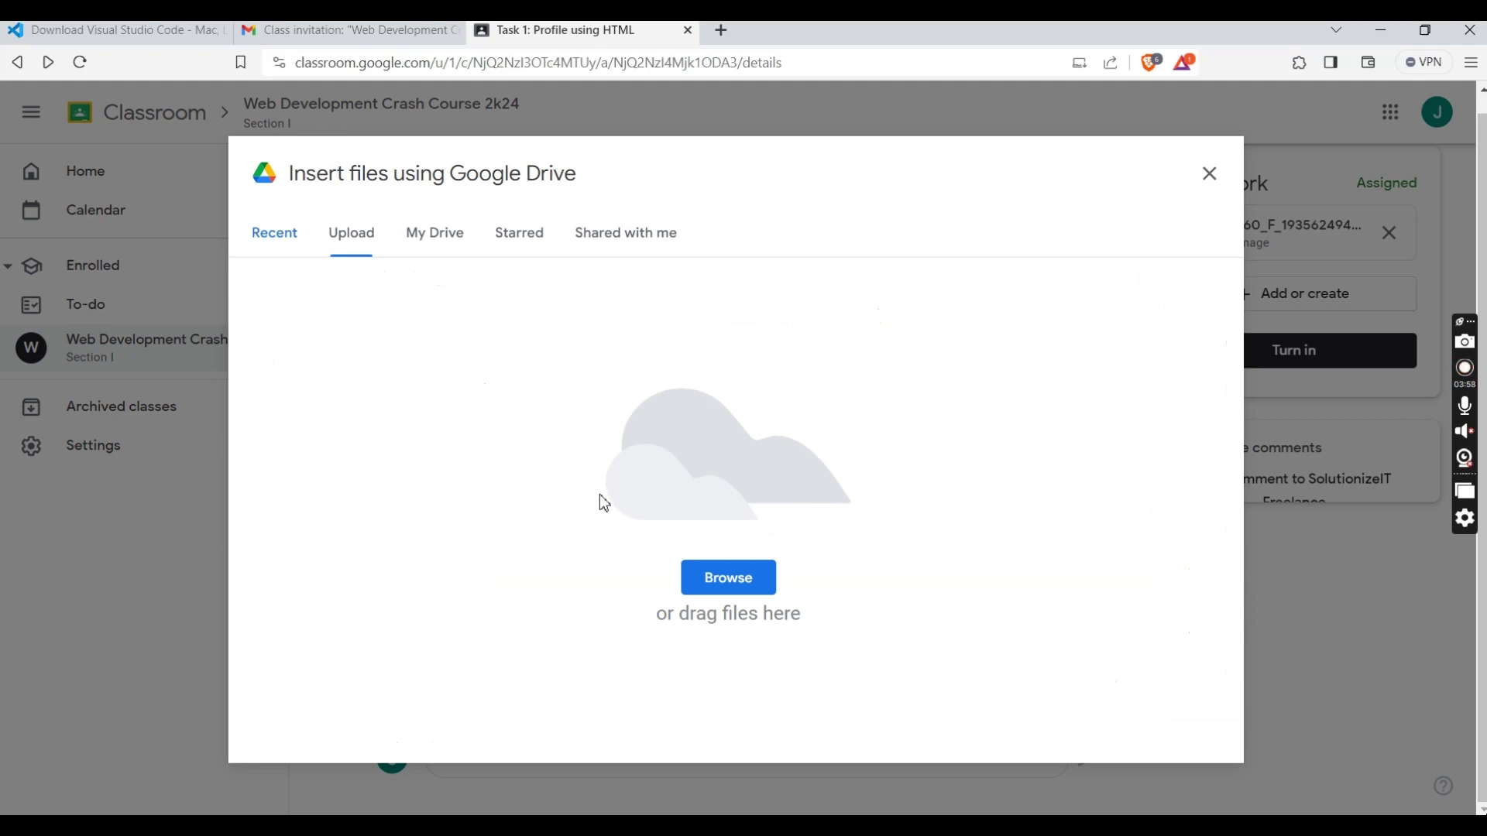
{"action": "left_click", "coordinate": [260, 242]}
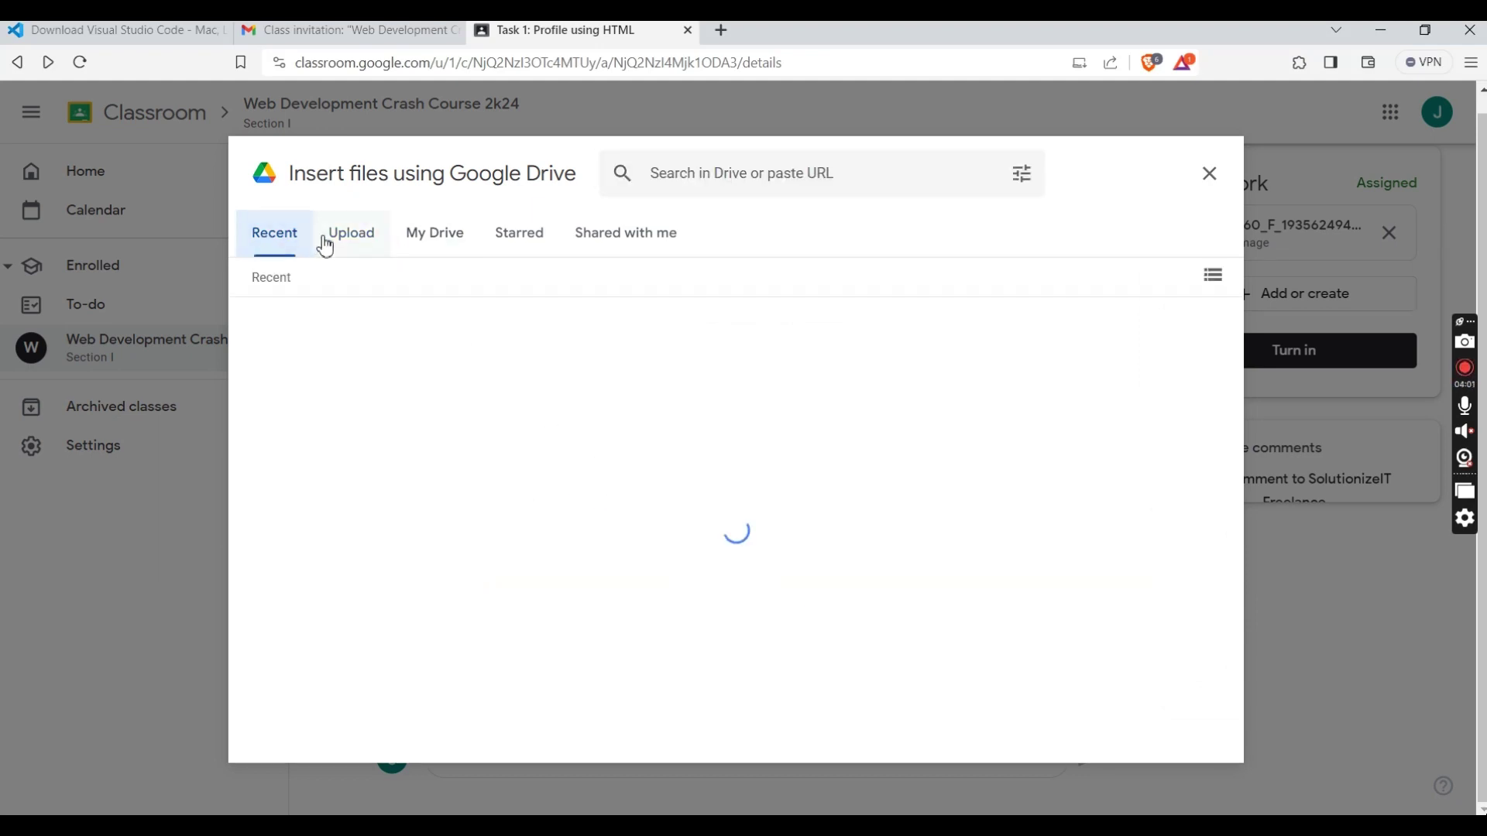
{"action": "left_click", "coordinate": [780, 176]}
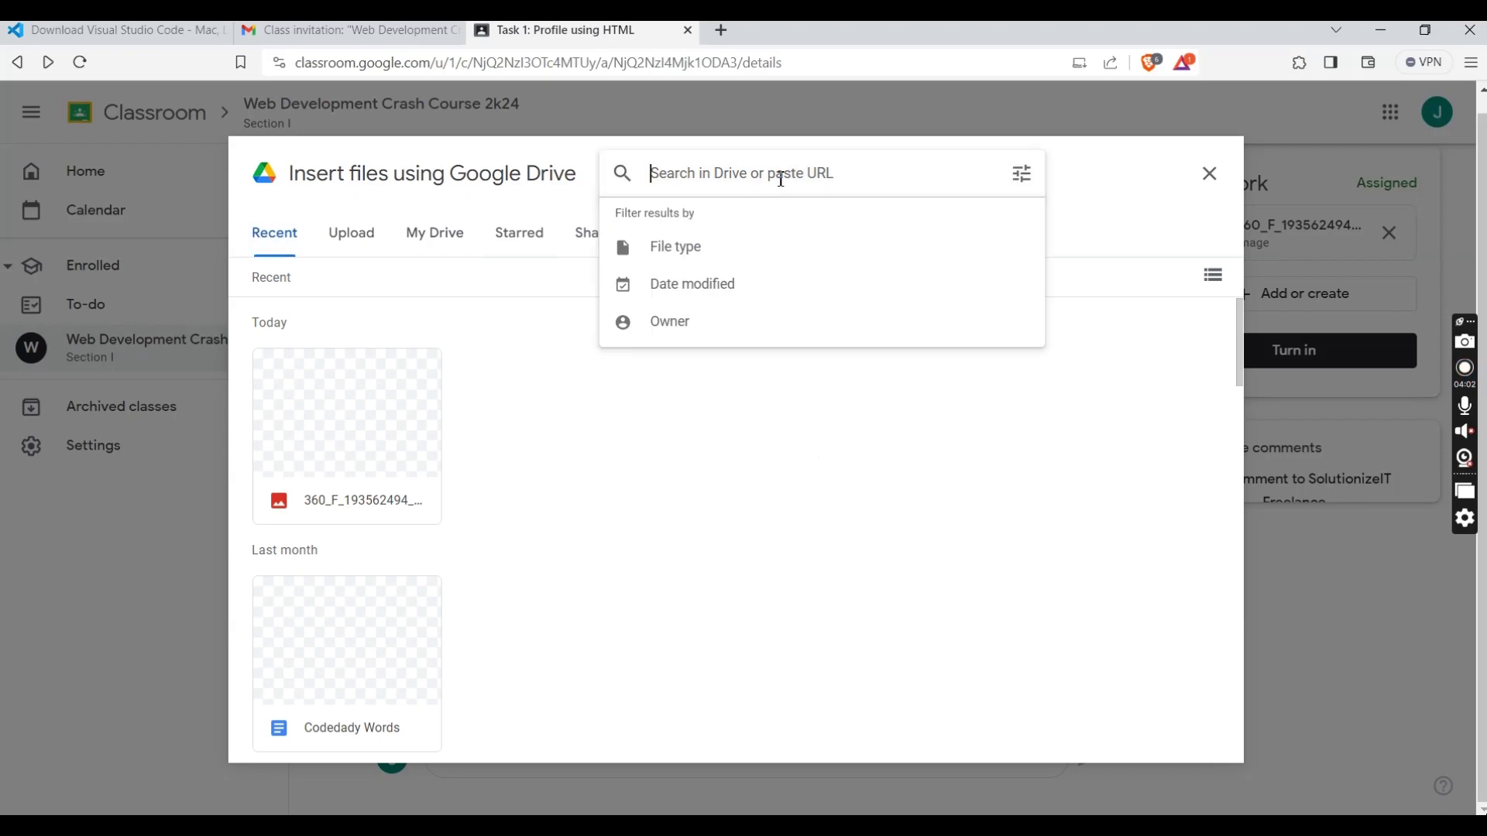
{"action": "left_click", "coordinate": [364, 246]}
{"action": "left_click", "coordinate": [471, 243]}
{"action": "left_click", "coordinate": [343, 242]}
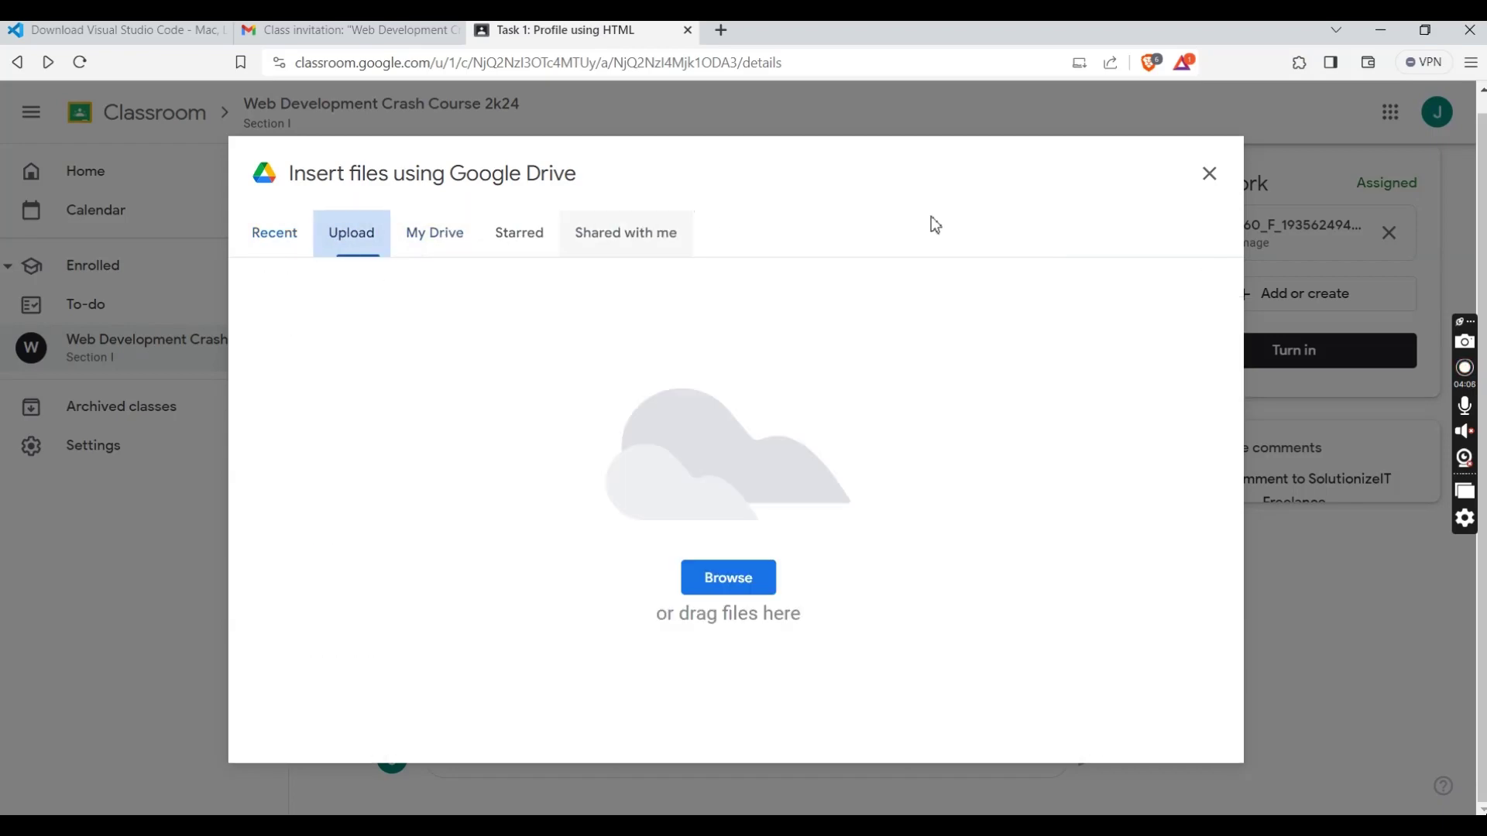
{"action": "left_click", "coordinate": [1203, 181]}
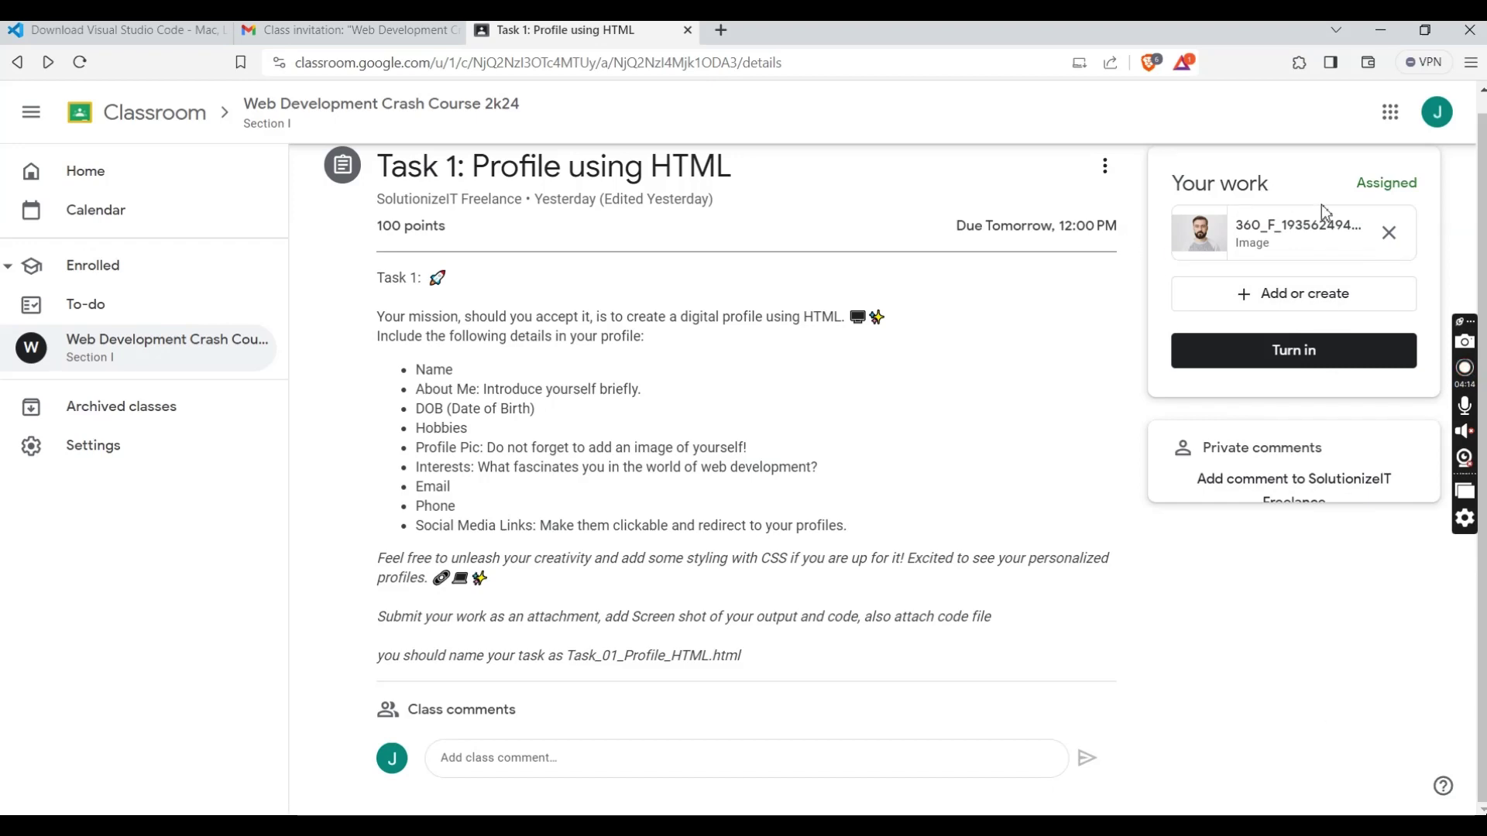
- Switch to the teacher's Chrome window, admit the waiting participant to the Google Meet call and return to the class People page
{"action": "key", "text": "alt+Tab"}
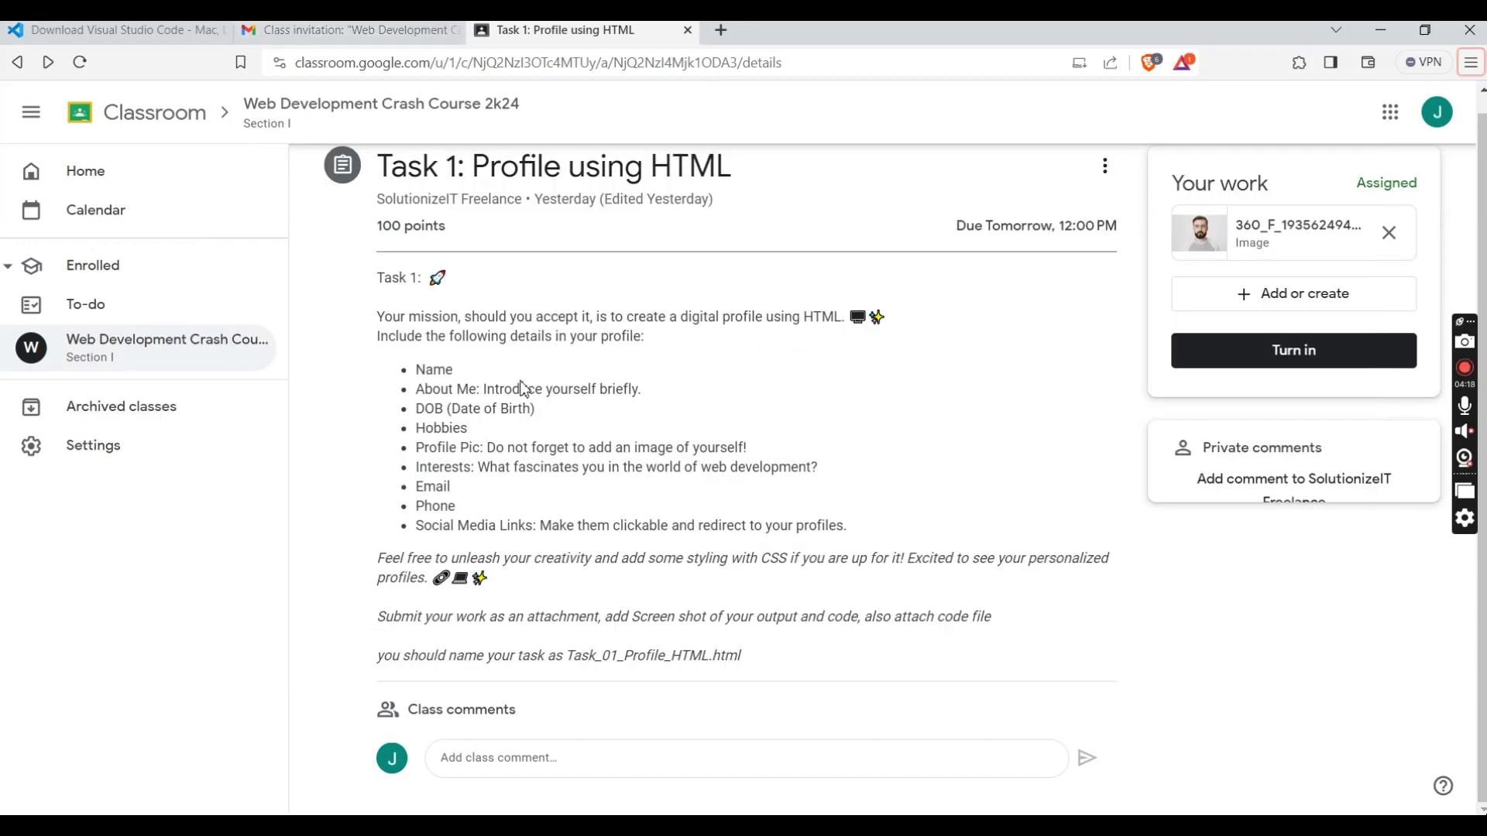
{"action": "key", "text": "alt+Tab"}
{"action": "key", "text": "alt+Tab"}
{"action": "key", "text": "alt+Tab"}
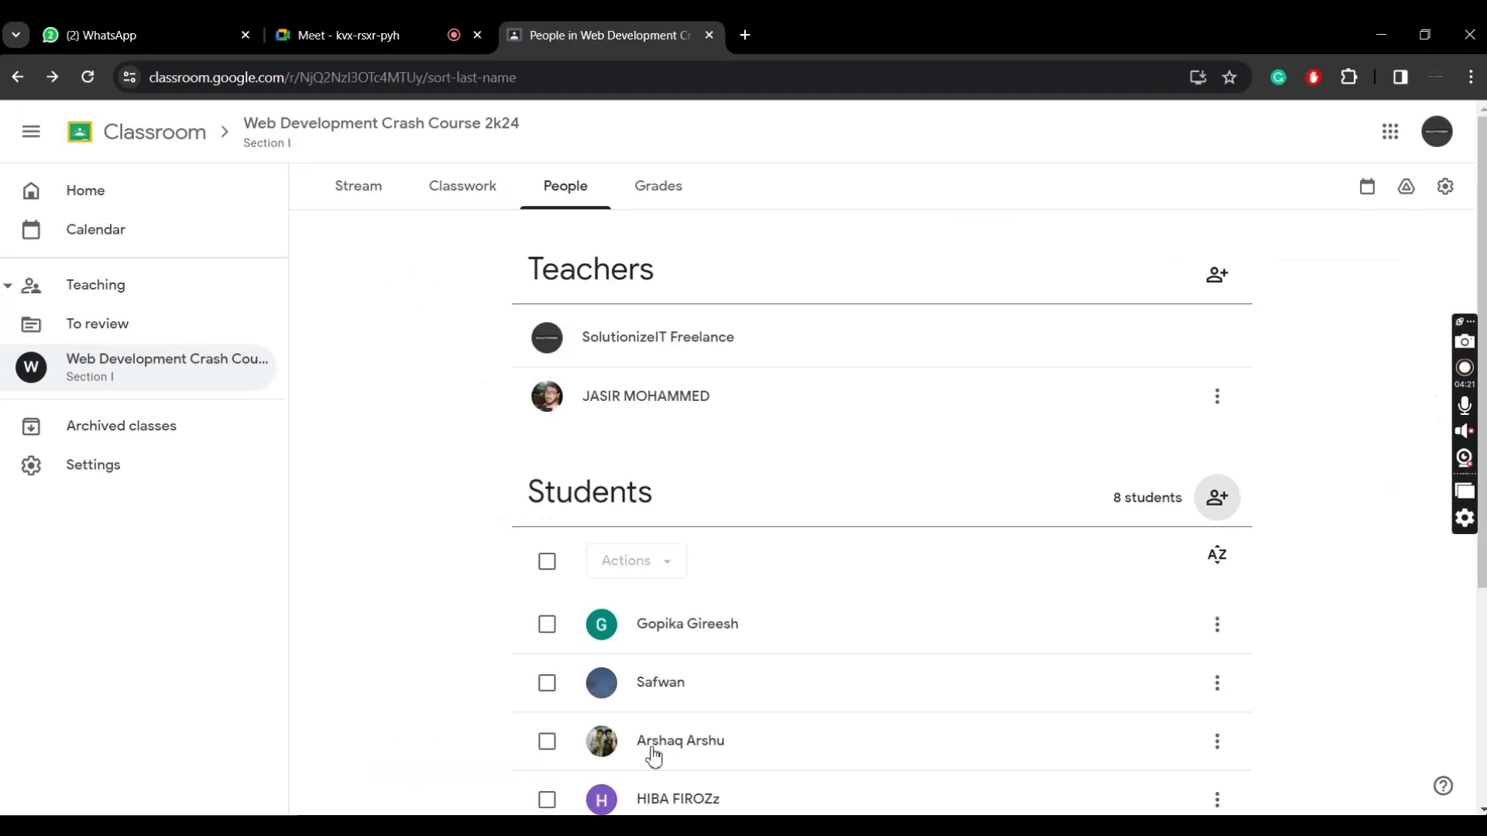
{"action": "left_click", "coordinate": [314, 40]}
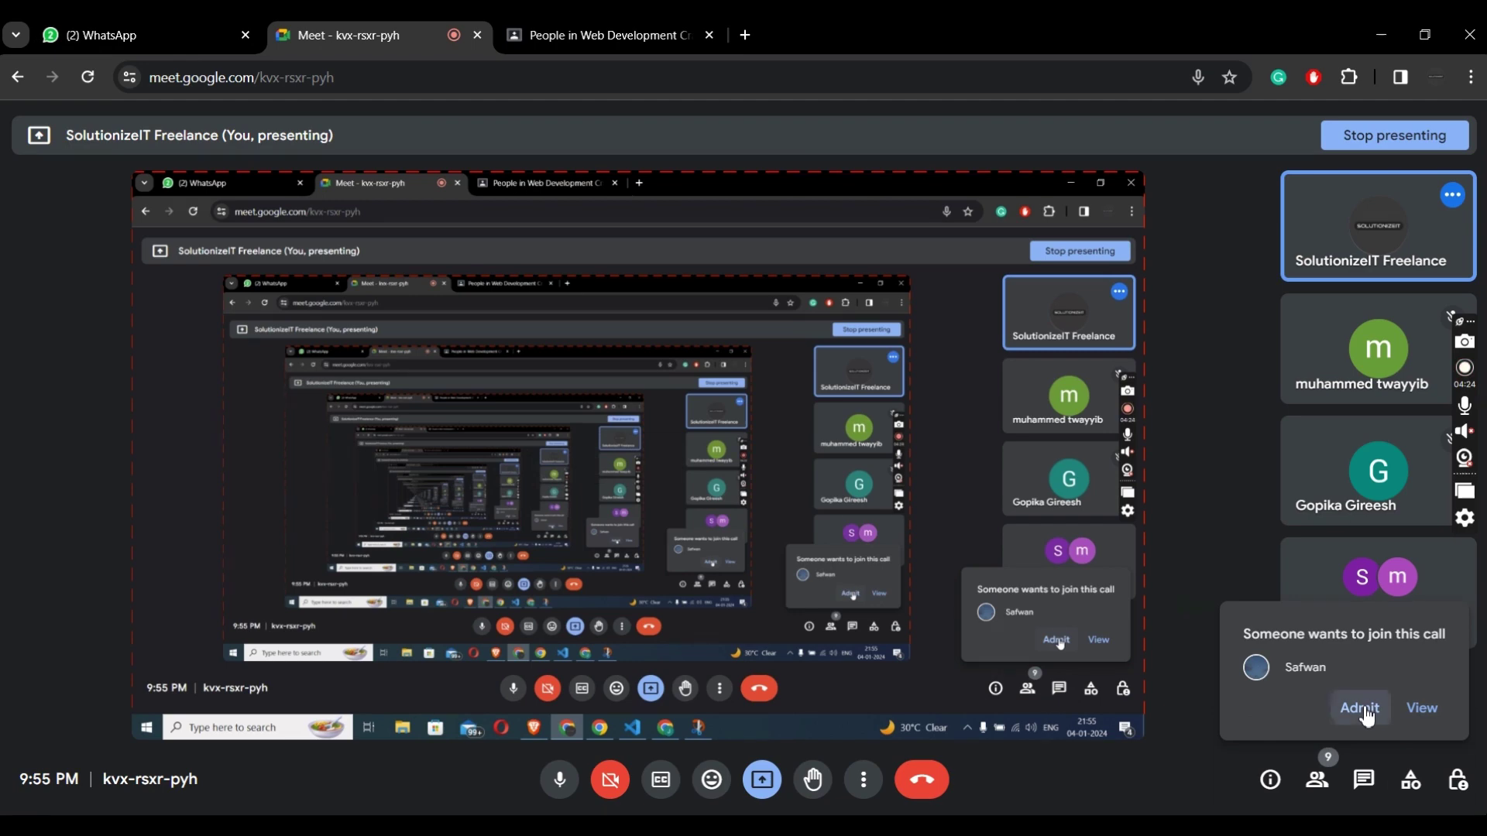
{"action": "left_click", "coordinate": [1360, 707]}
{"action": "left_click", "coordinate": [616, 36]}
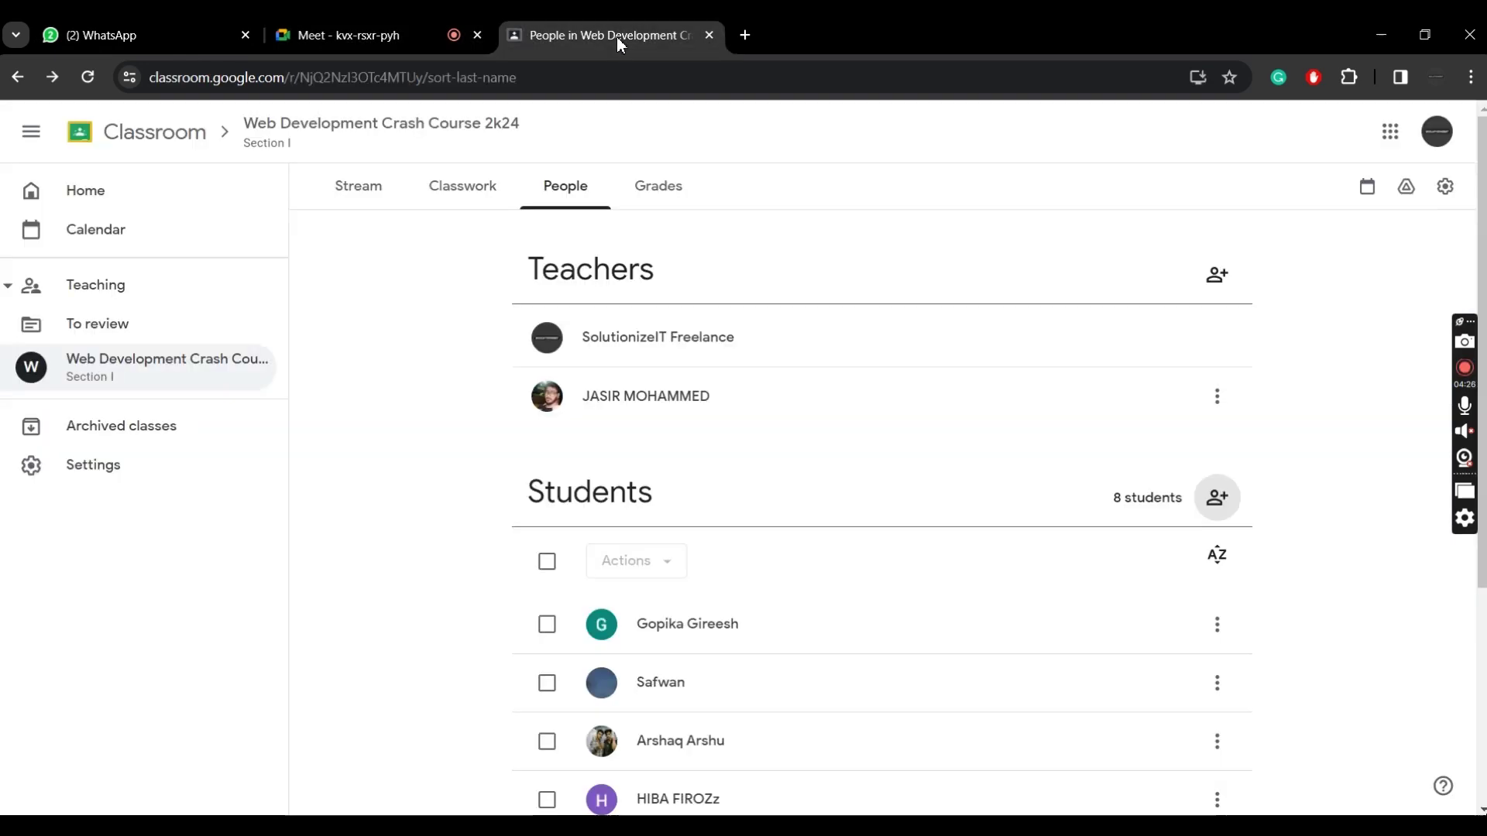
- Switch to the Snip & Sketch window holding the Task 1 screenshot and close it
{"action": "key", "text": "alt+Tab"}
{"action": "key", "text": "alt+Tab"}
{"action": "key", "text": "alt+Tab"}
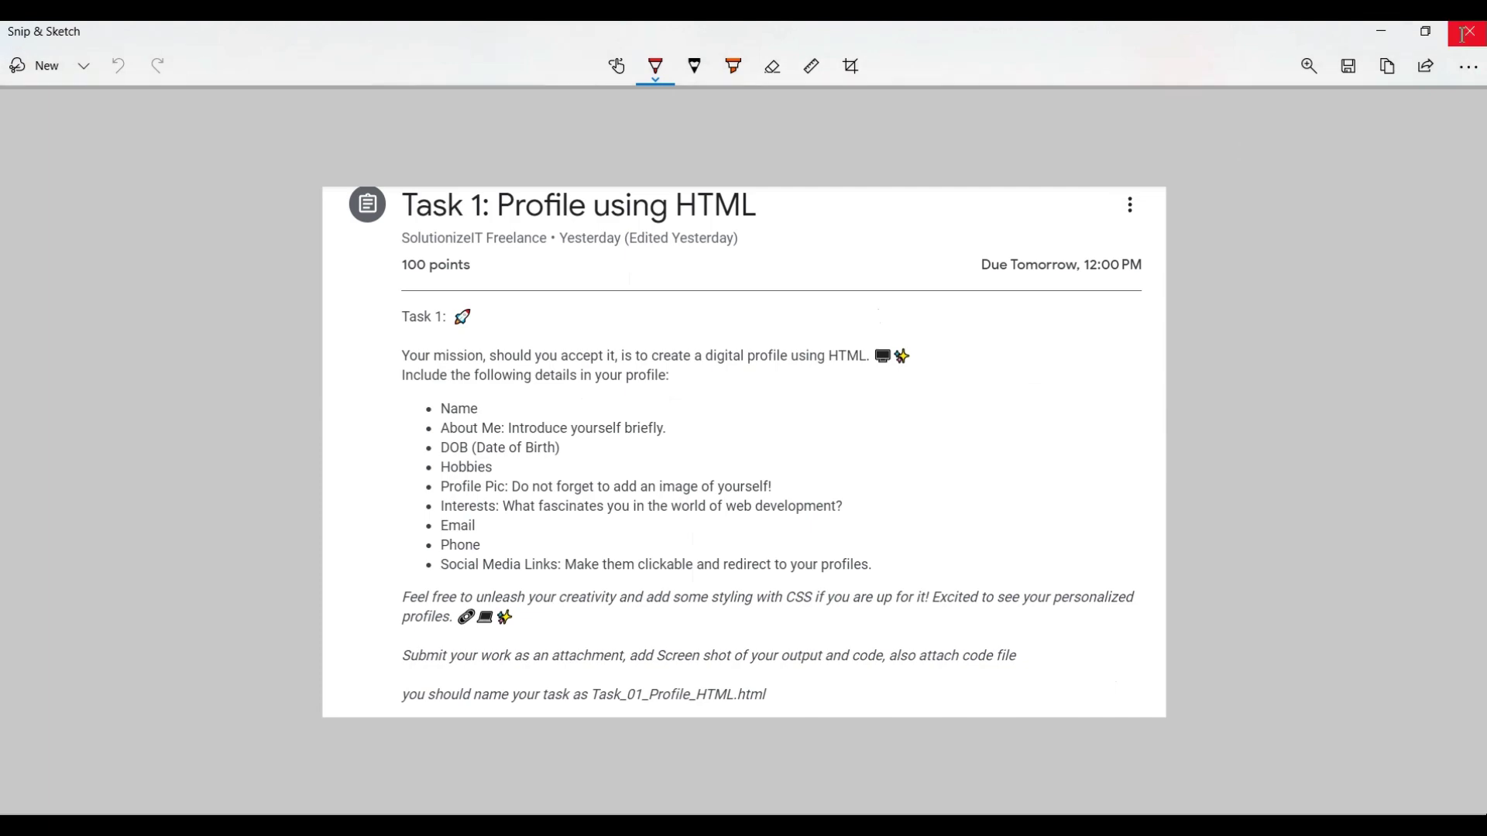
{"action": "left_click", "coordinate": [1470, 31]}
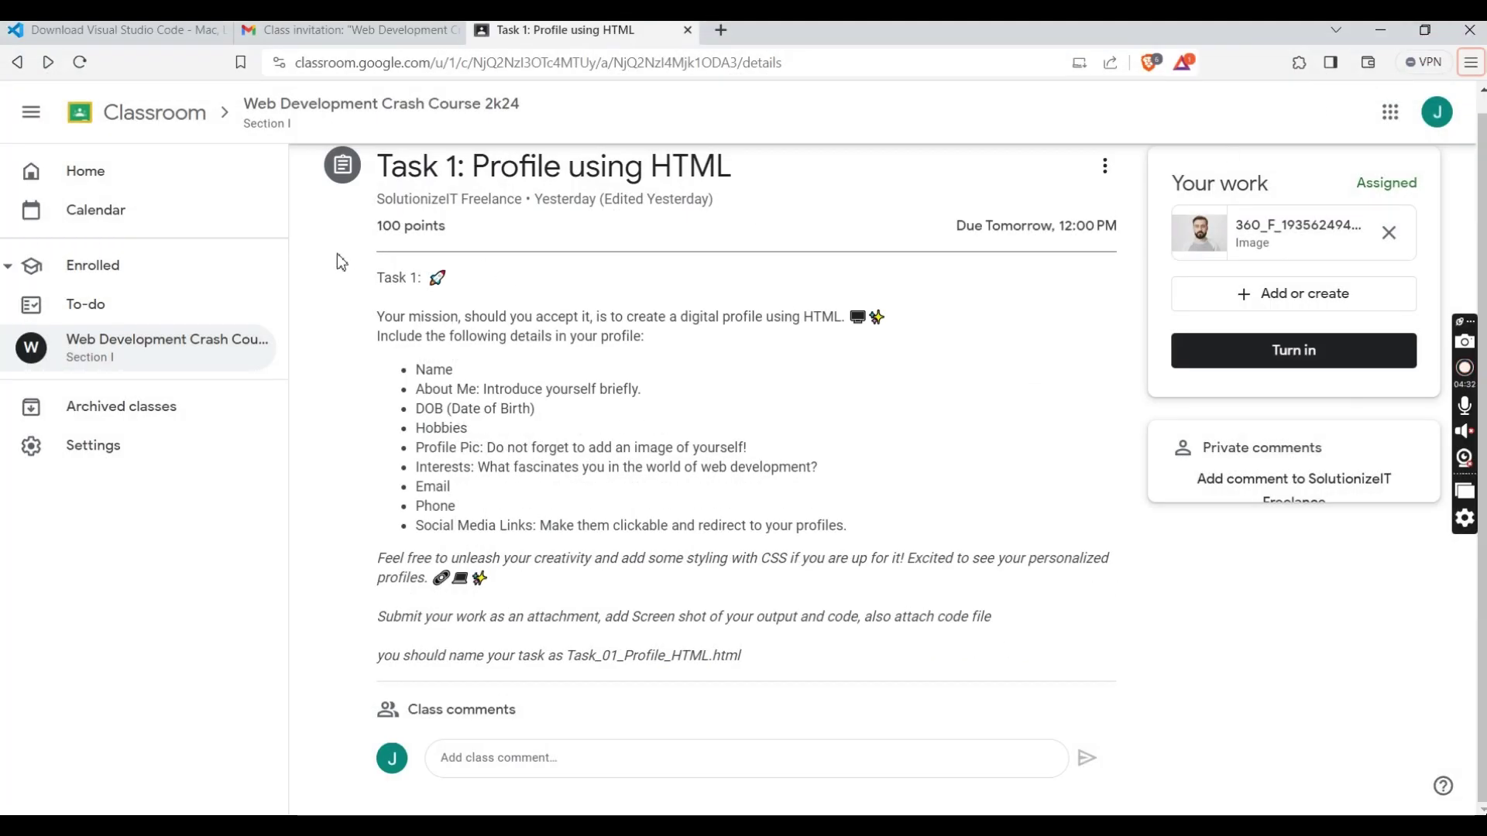
{"action": "key", "text": "alt+Tab"}
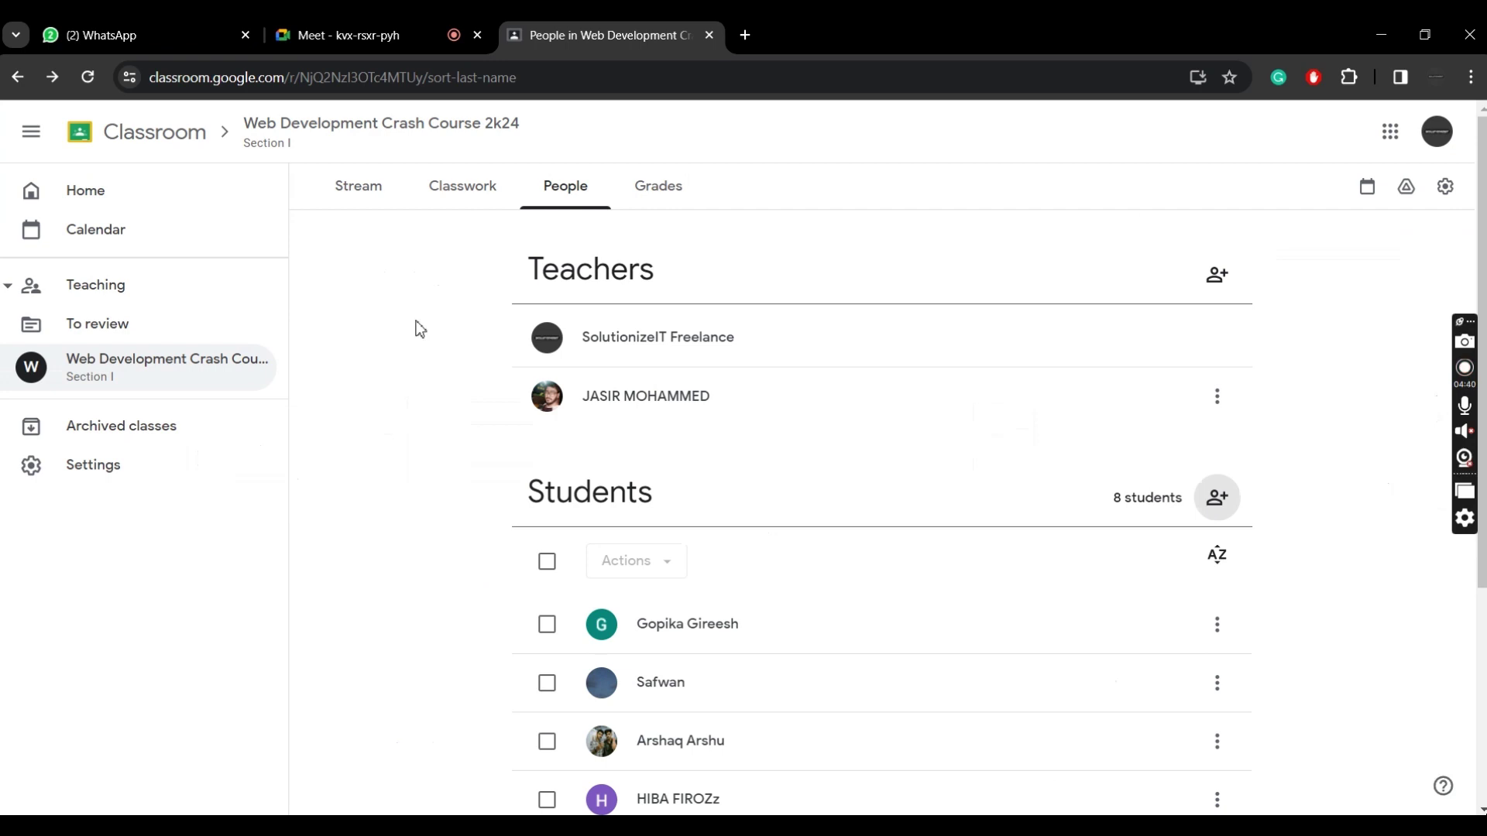
{"action": "key", "text": "alt+Tab"}
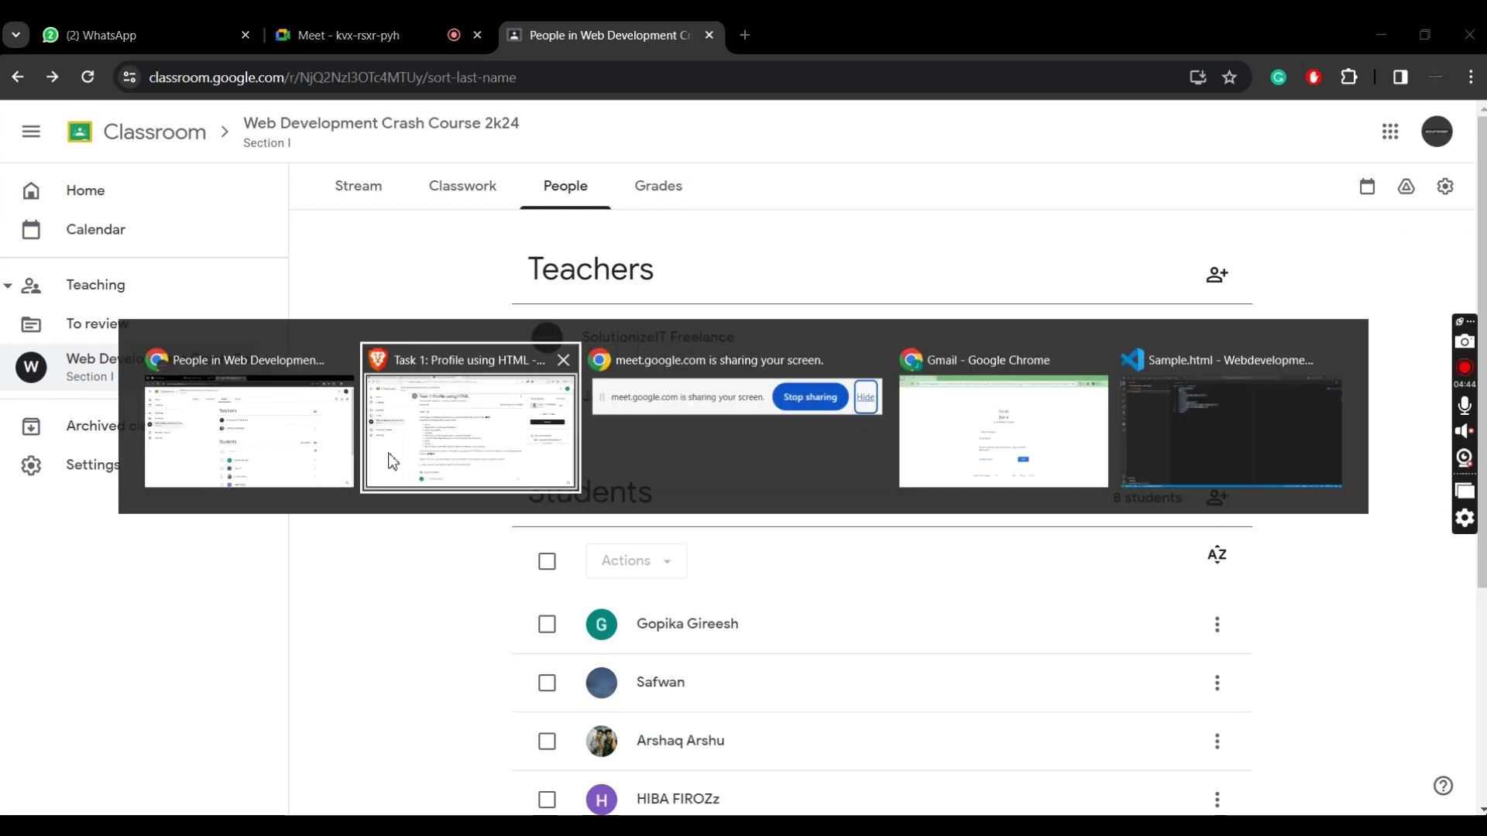
{"action": "key", "text": "alt+Tab"}
{"action": "key", "text": "alt+Tab"}
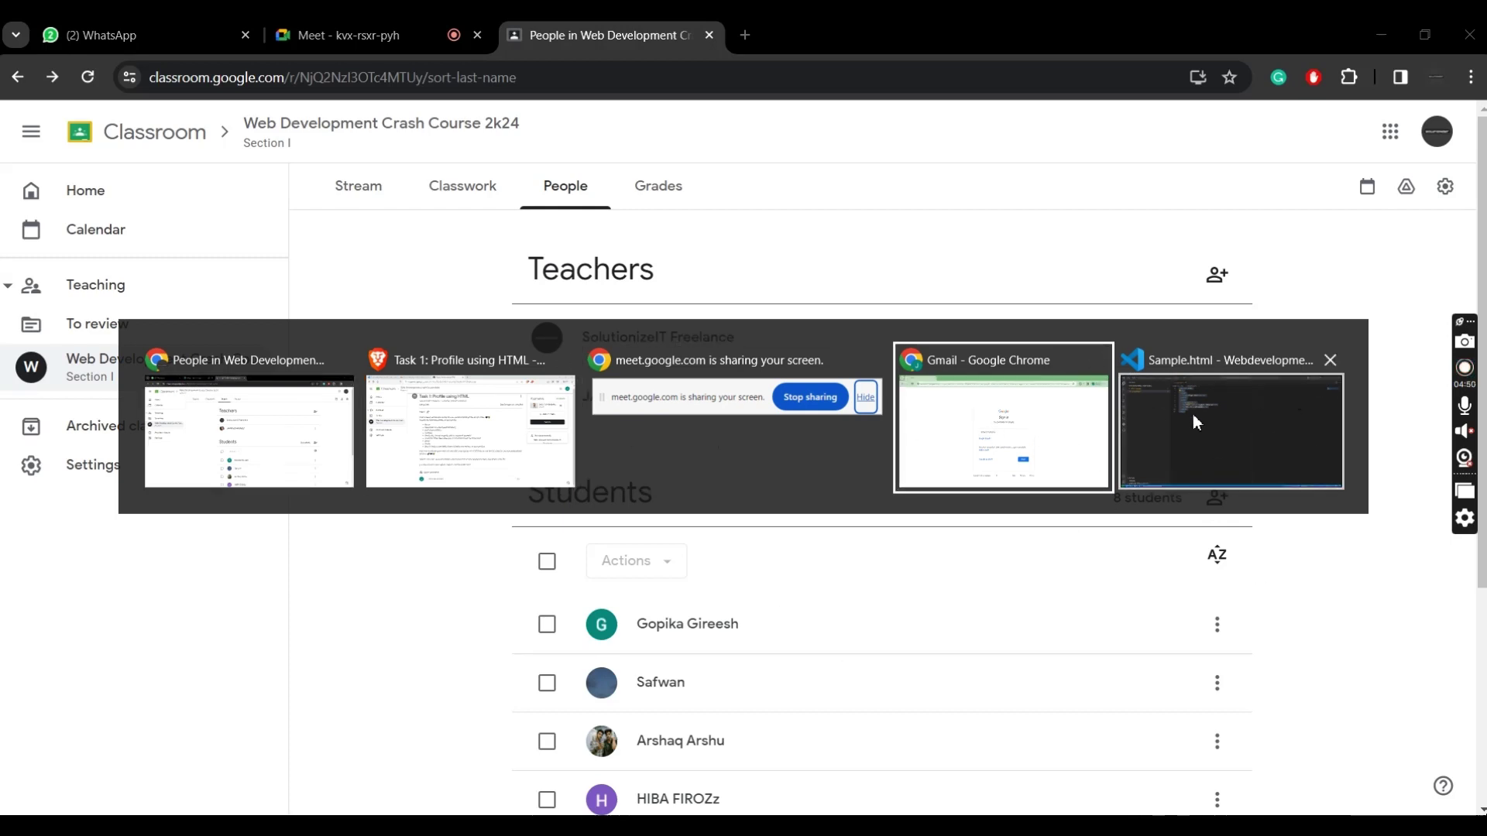
{"action": "key", "text": "alt+Tab"}
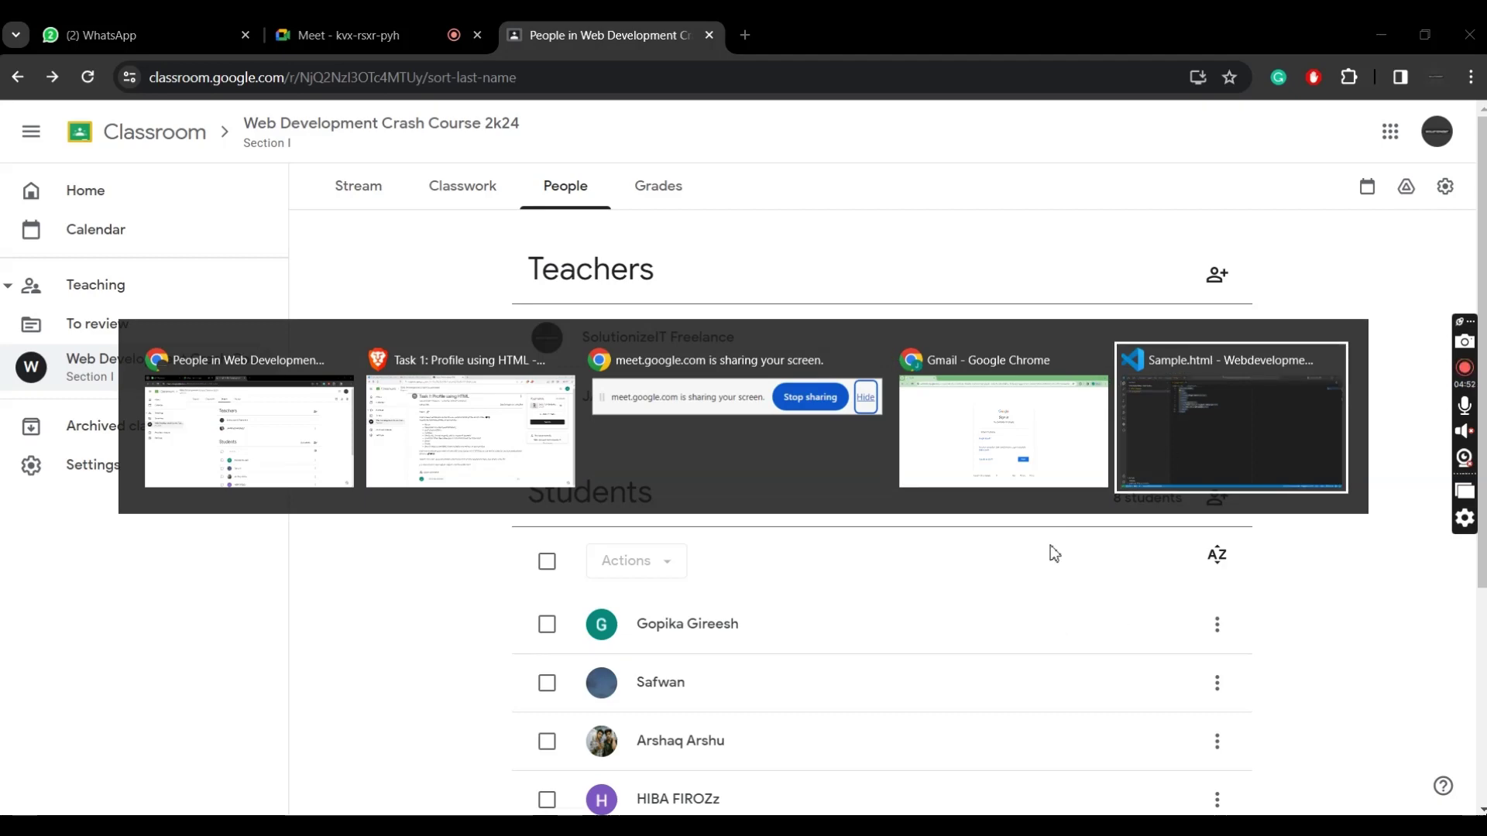
{"action": "key", "text": "alt+Tab"}
{"action": "key", "text": "alt+Tab"}
{"action": "key", "text": "alt+Tab"}
{"action": "key", "text": "alt+Tab"}
{"action": "key", "text": "alt+Tab"}
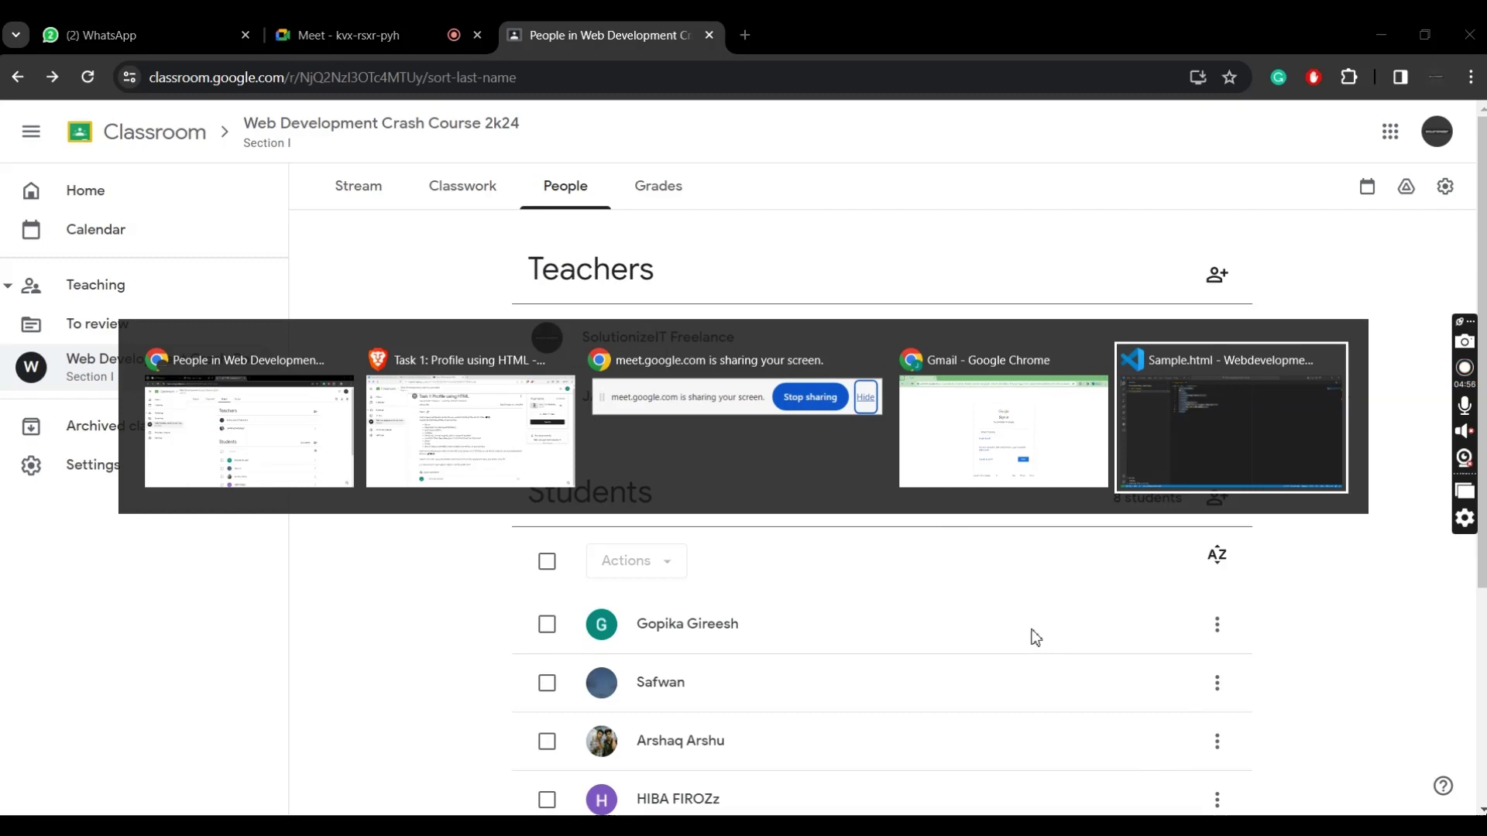
{"action": "key", "text": "alt+shift+Tab"}
{"action": "key", "text": "alt+shift+Tab"}
{"action": "key", "text": "alt+shift+Tab"}
{"action": "key", "text": "alt+shift+Tab"}
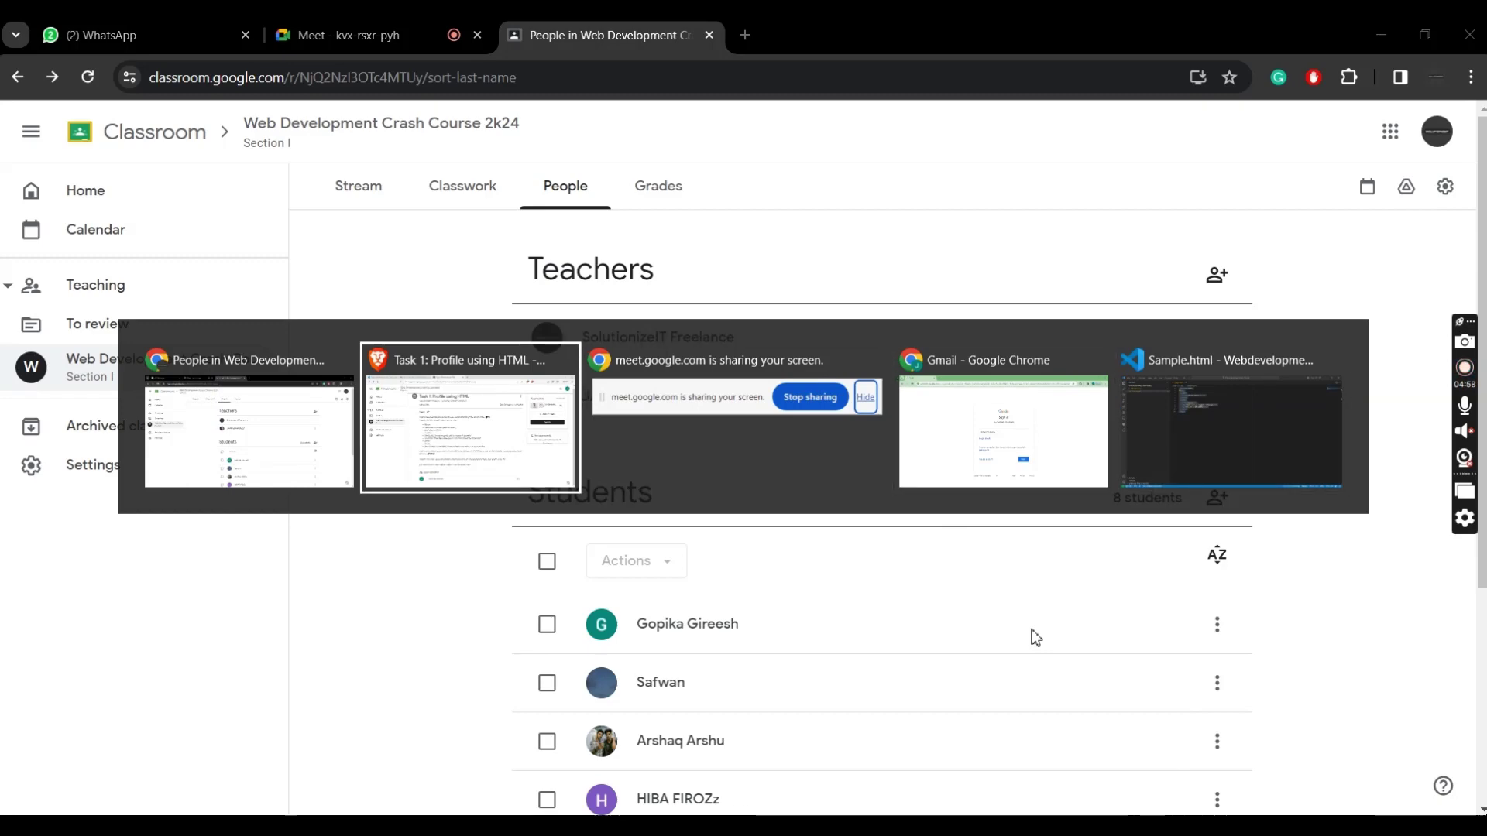
{"action": "key", "text": "alt+Tab"}
{"action": "key", "text": "alt+Tab"}
{"action": "key", "text": "alt+shift+Tab"}
{"action": "key", "text": "alt+shift+Tab"}
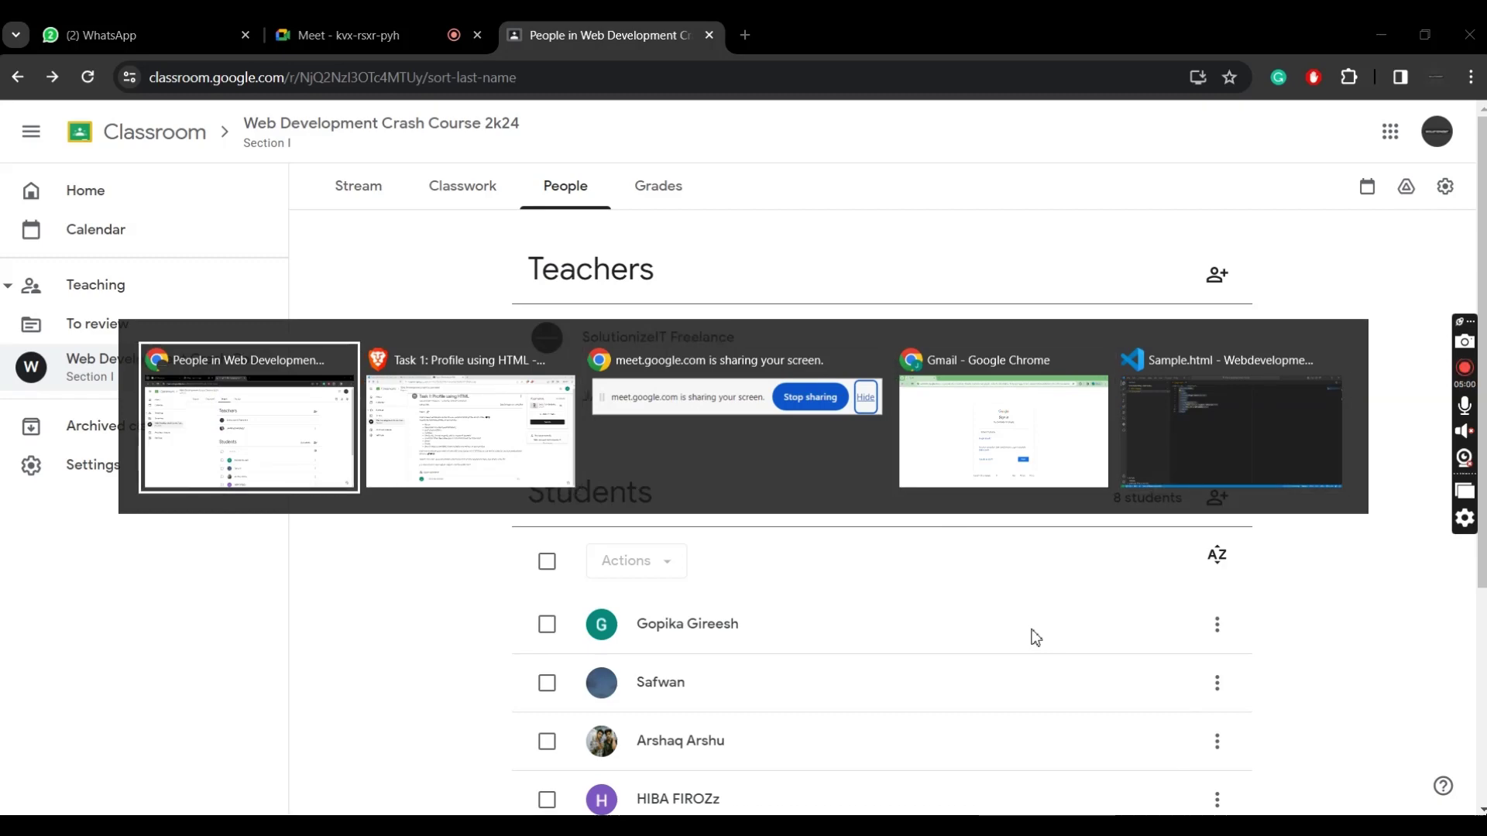
{"action": "key", "text": "alt+Tab"}
{"action": "key", "text": "alt+Tab"}
{"action": "key", "text": "alt+shift+Tab"}
{"action": "key", "text": "alt+shift+Tab"}
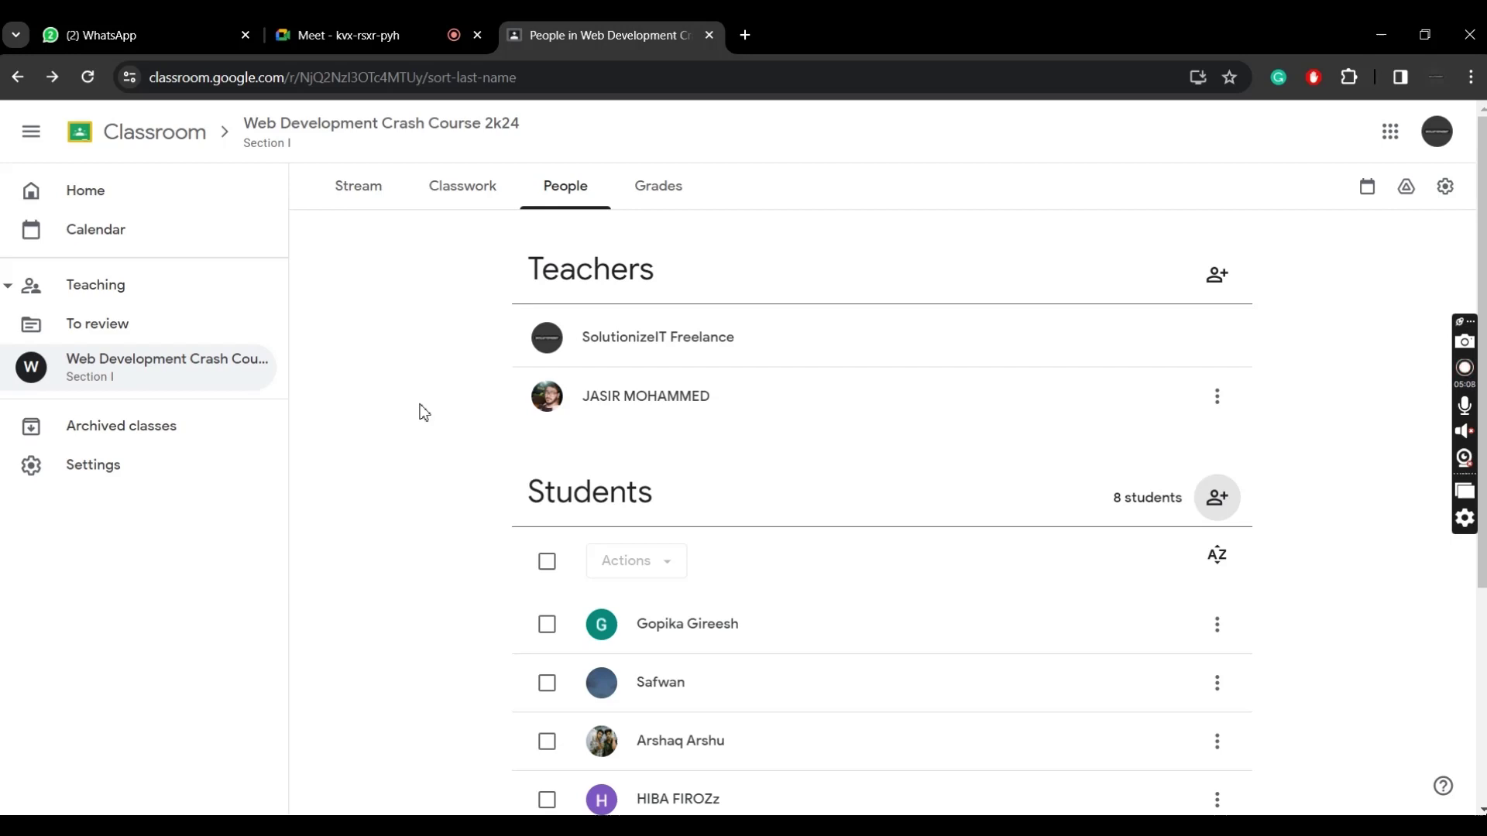
{"action": "scroll", "coordinate": [426, 410], "scroll_direction": "down", "scroll_amount": 4}
{"action": "scroll", "coordinate": [431, 408], "scroll_direction": "up", "scroll_amount": 4}
{"action": "scroll", "coordinate": [434, 411], "scroll_direction": "down", "scroll_amount": 3}
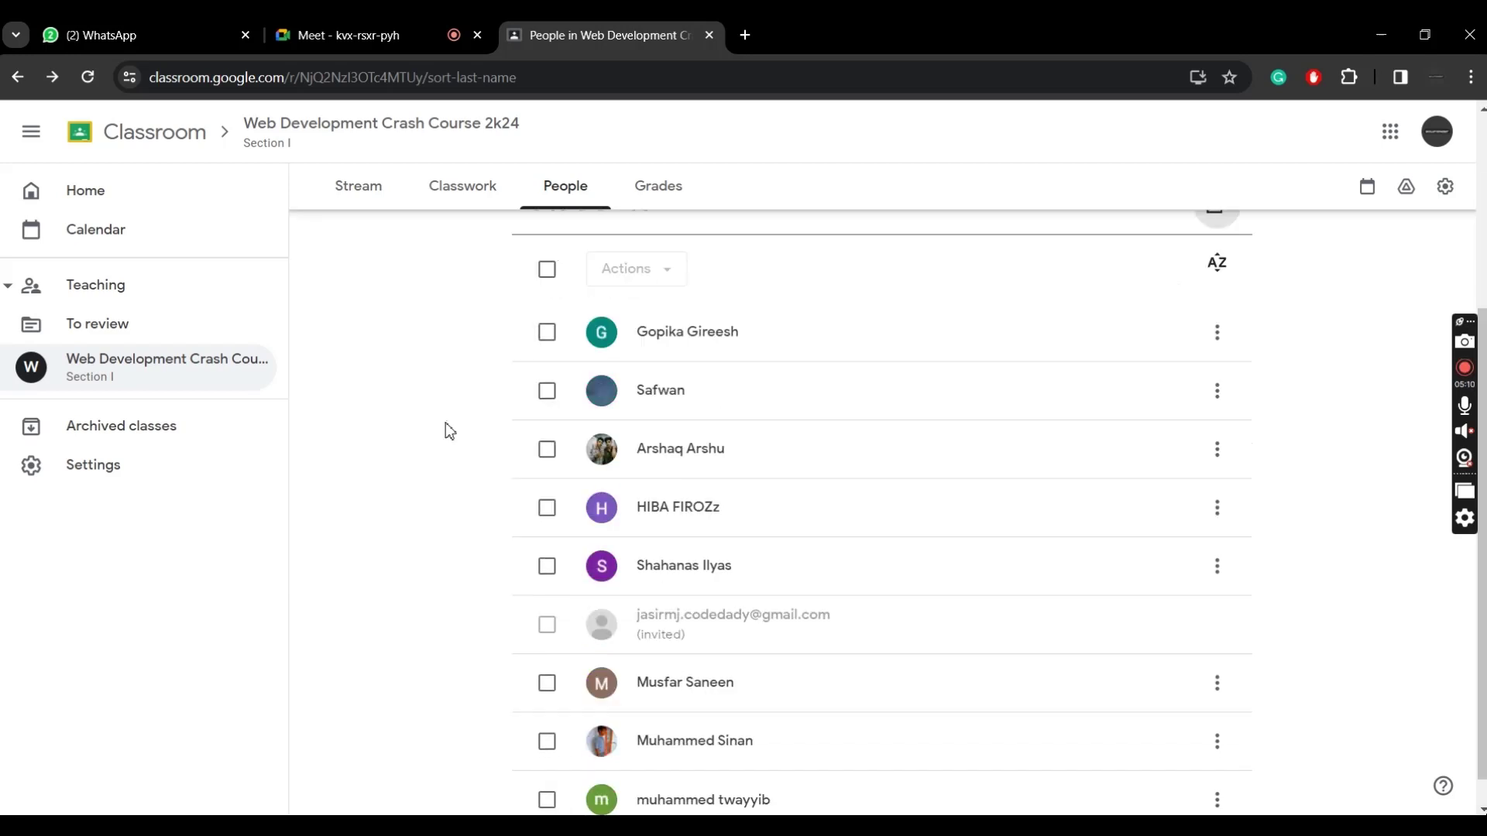
{"action": "scroll", "coordinate": [443, 421], "scroll_direction": "up", "scroll_amount": 4}
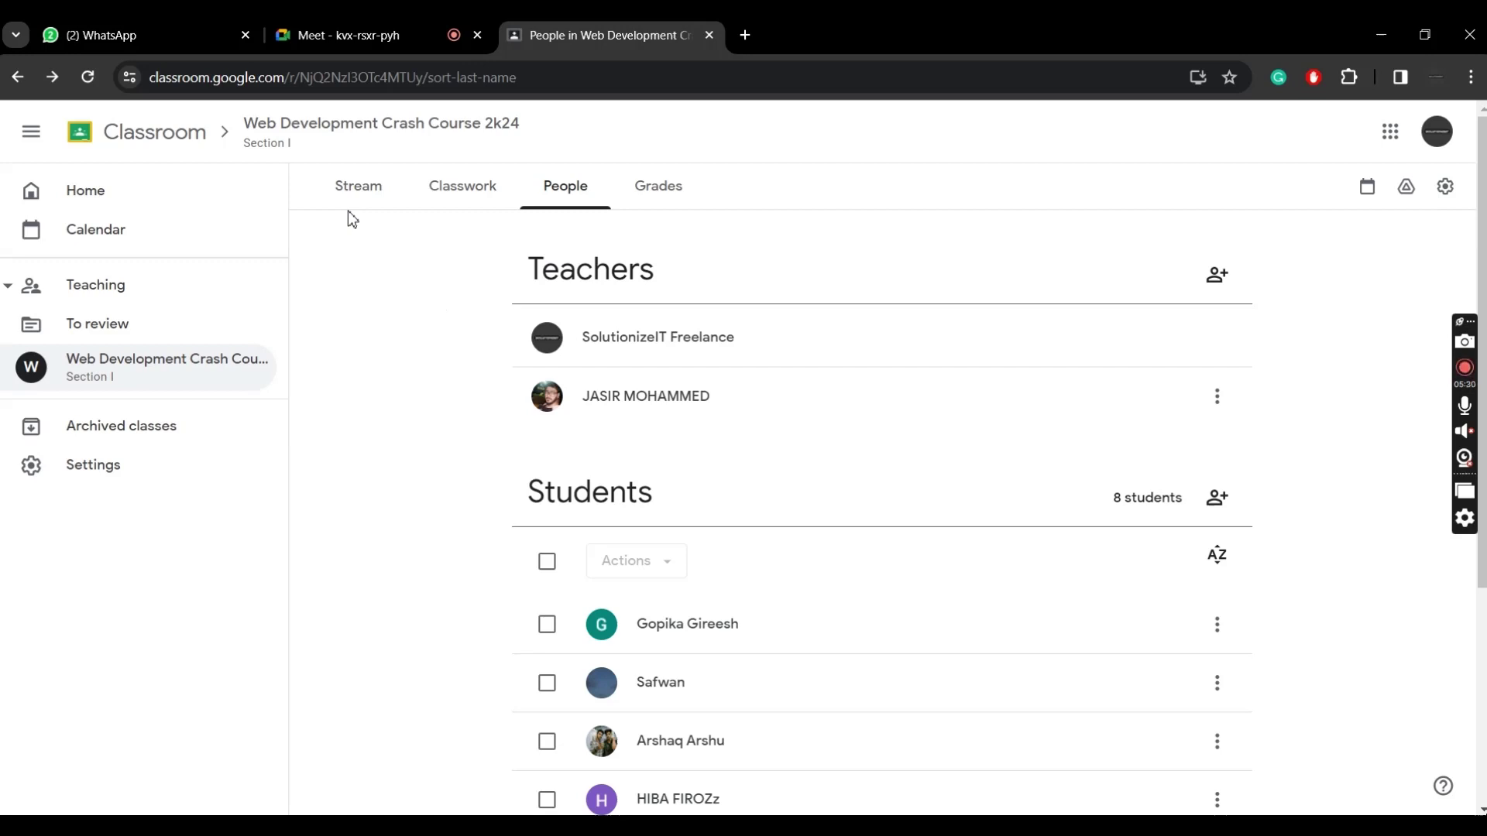
{"action": "key", "text": "alt+Tab"}
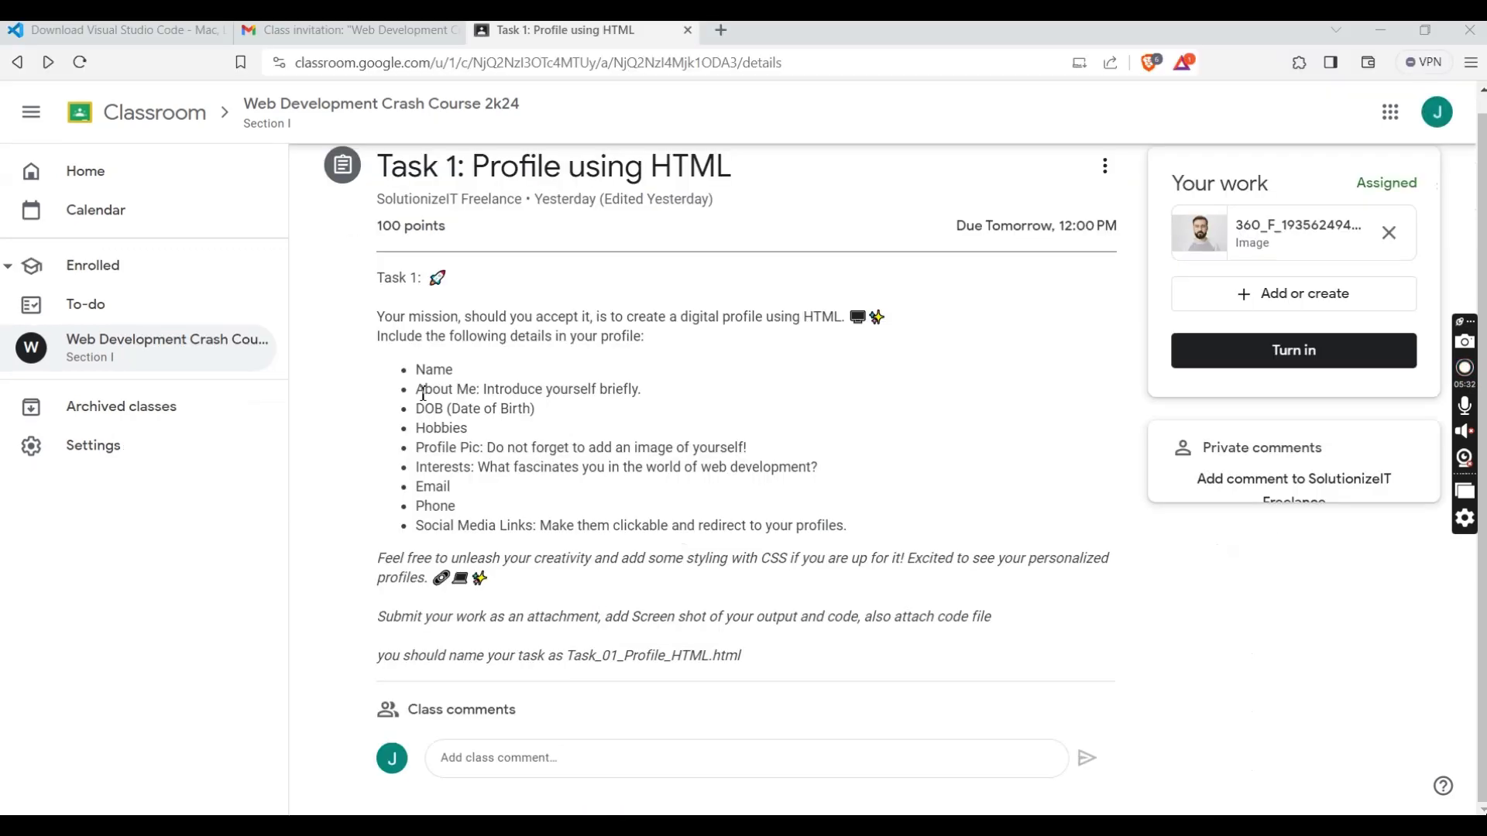
{"action": "key", "text": "alt+Tab"}
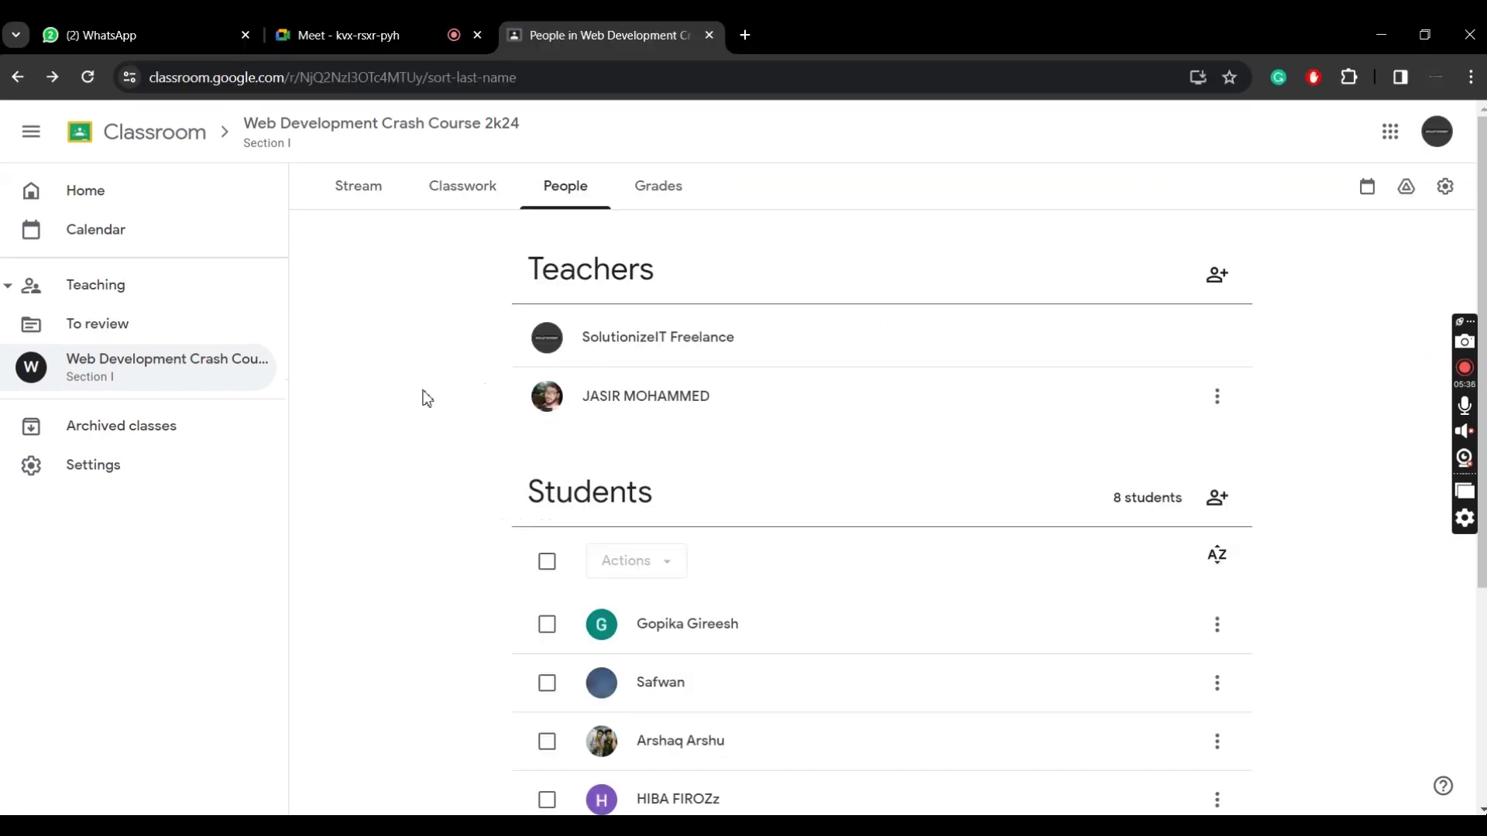
- Switch to the Visual Studio Code window with Sample.html open
{"action": "key", "text": "alt+Tab"}
{"action": "key", "text": "alt+shift+Tab"}
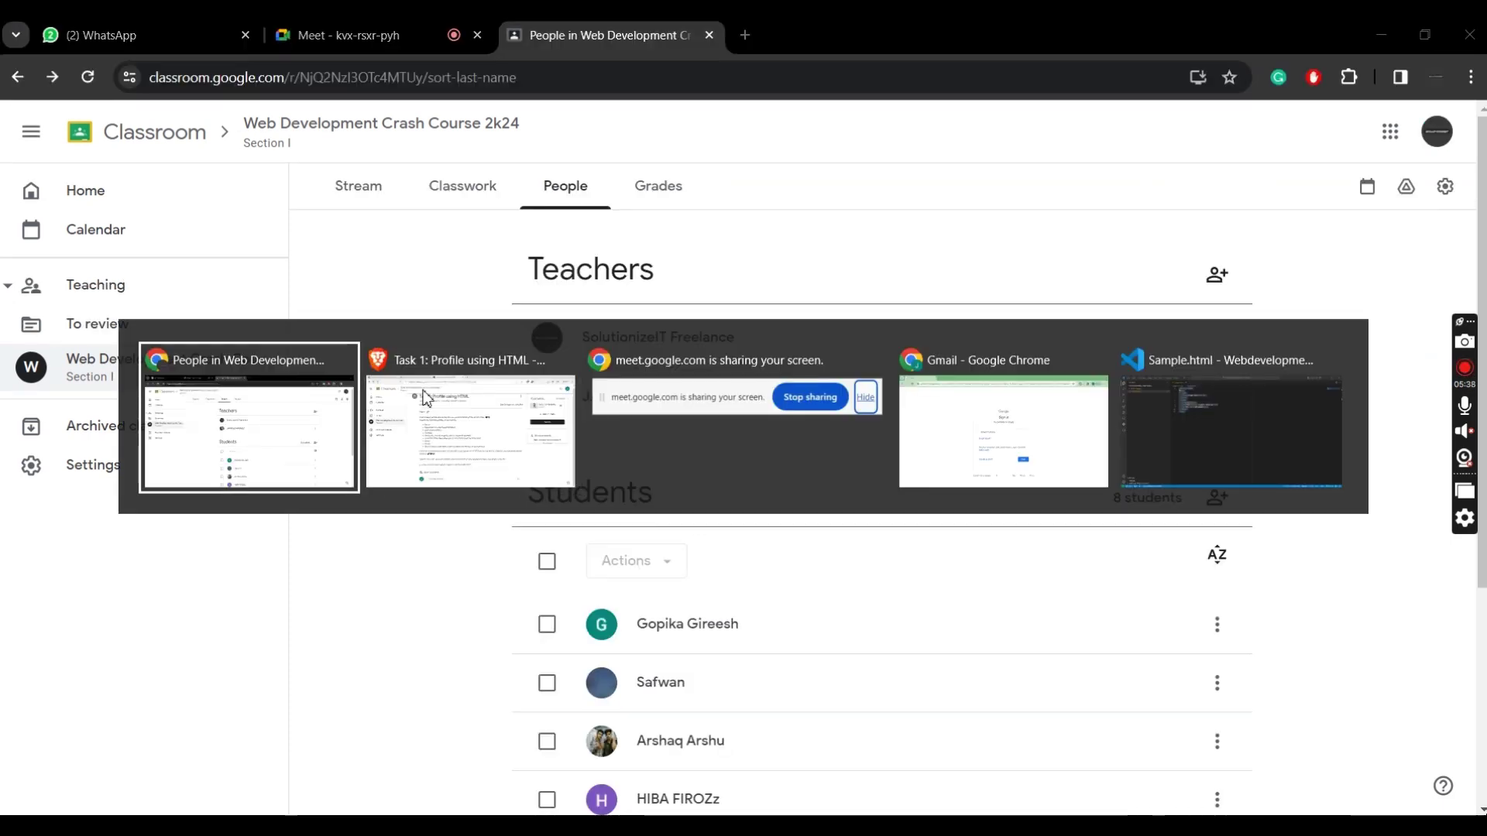
{"action": "key", "text": "alt+shift+Tab"}
{"action": "key", "text": "alt+Tab"}
{"action": "key", "text": "alt+Tab"}
{"action": "key", "text": "alt+shift+Tab"}
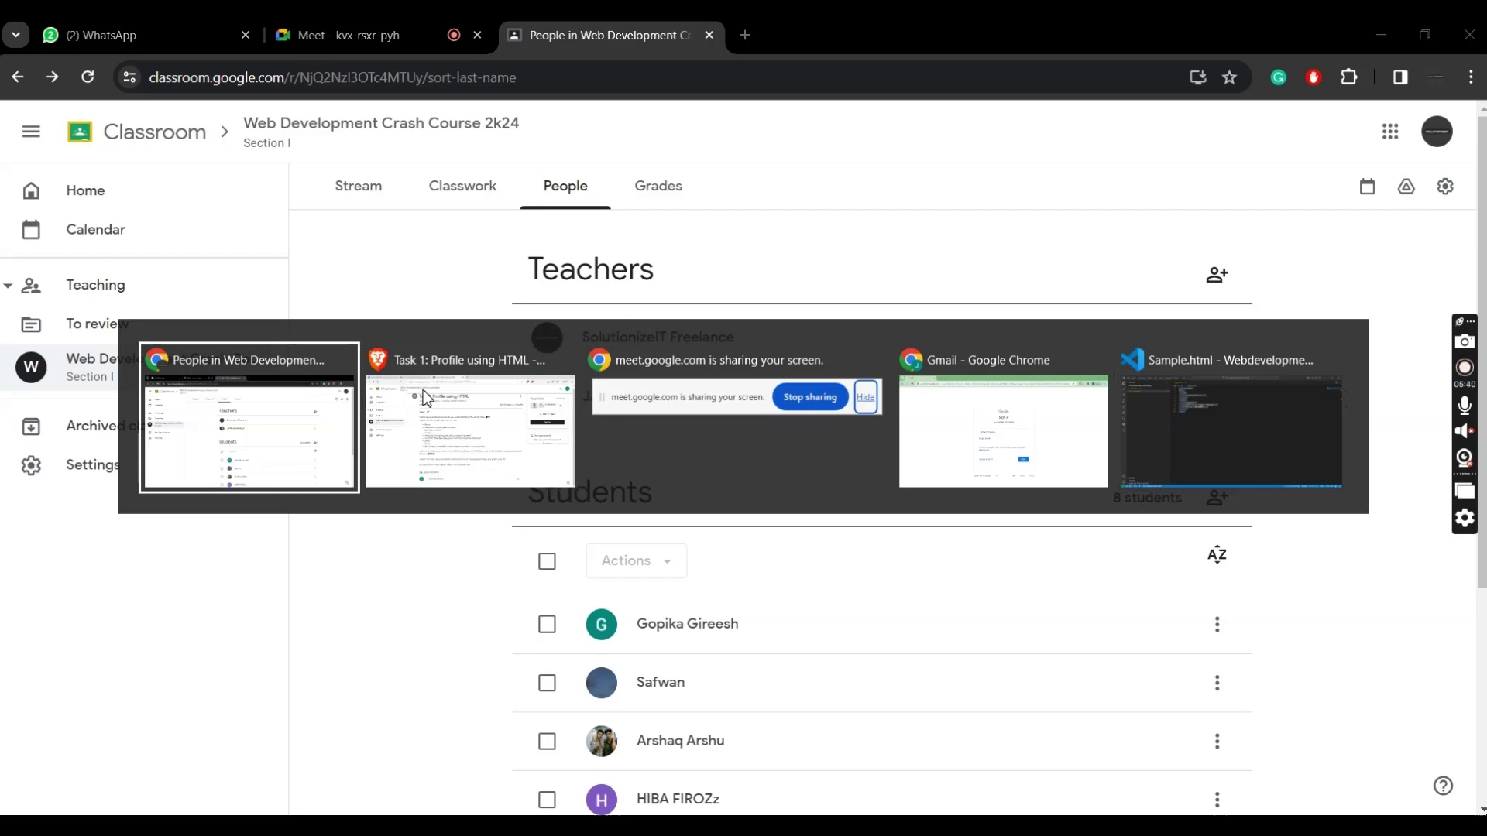
{"action": "key", "text": "alt+Tab"}
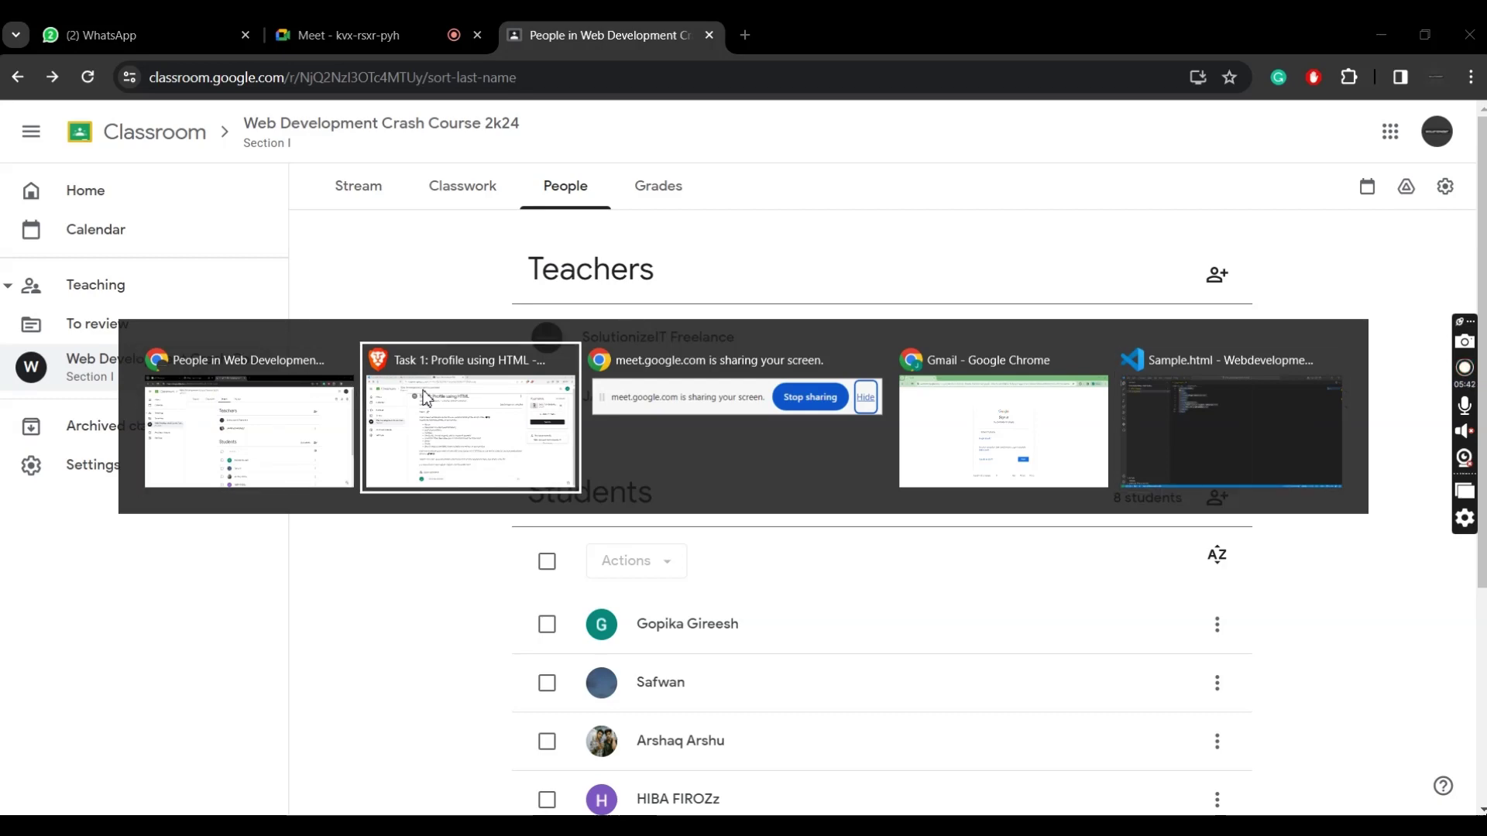
{"action": "left_click", "coordinate": [1130, 418]}
{"action": "left_click", "coordinate": [1021, 465]}
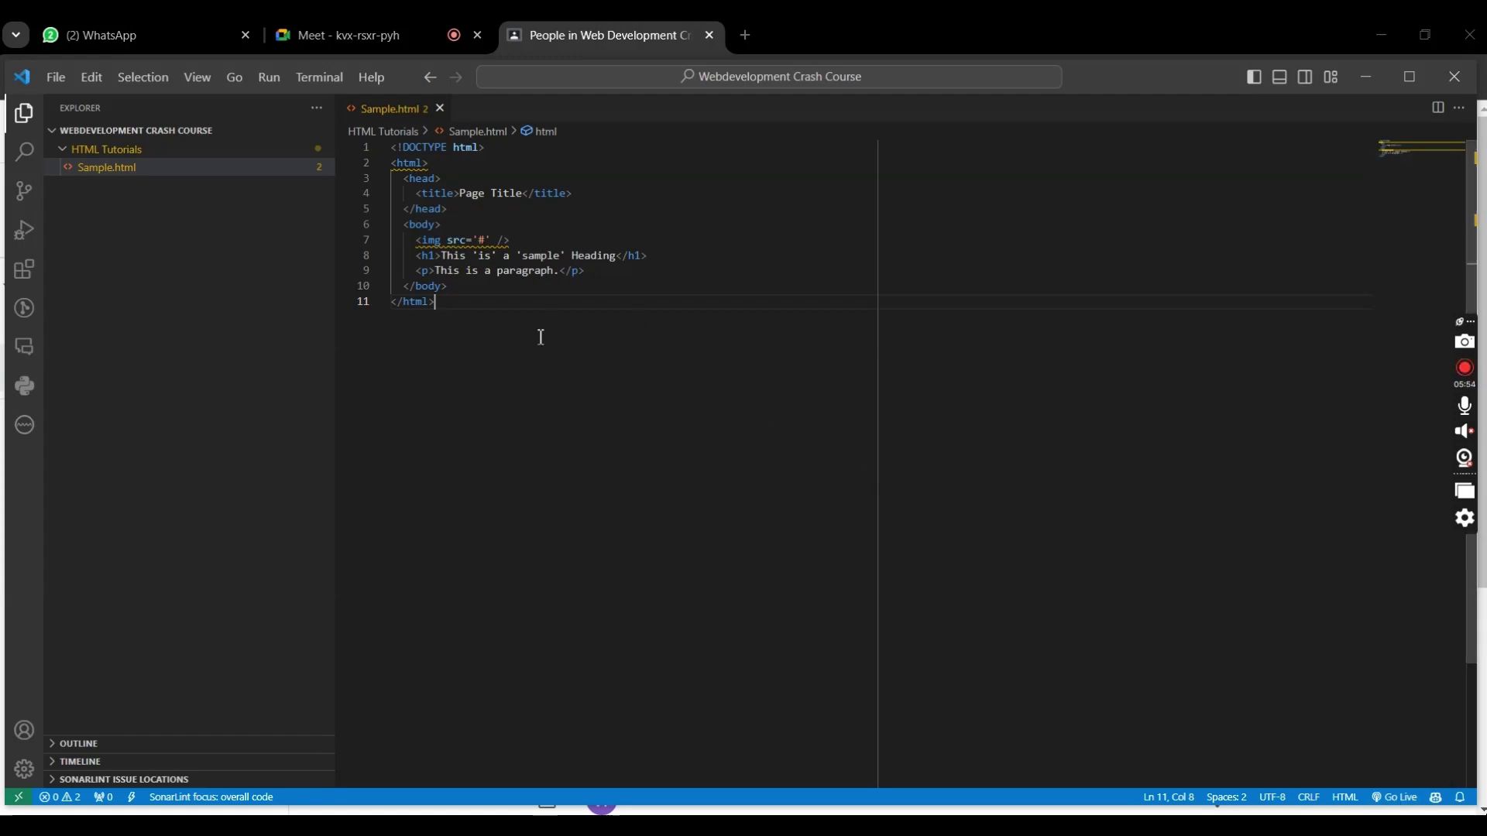
- Start Live Server for Sample.html and view the rendered page in the Brave browser
{"action": "left_click_drag", "start_coordinate": [519, 354], "coordinate": [355, 146]}
{"action": "left_click", "coordinate": [689, 386]}
{"action": "left_click", "coordinate": [1399, 797]}
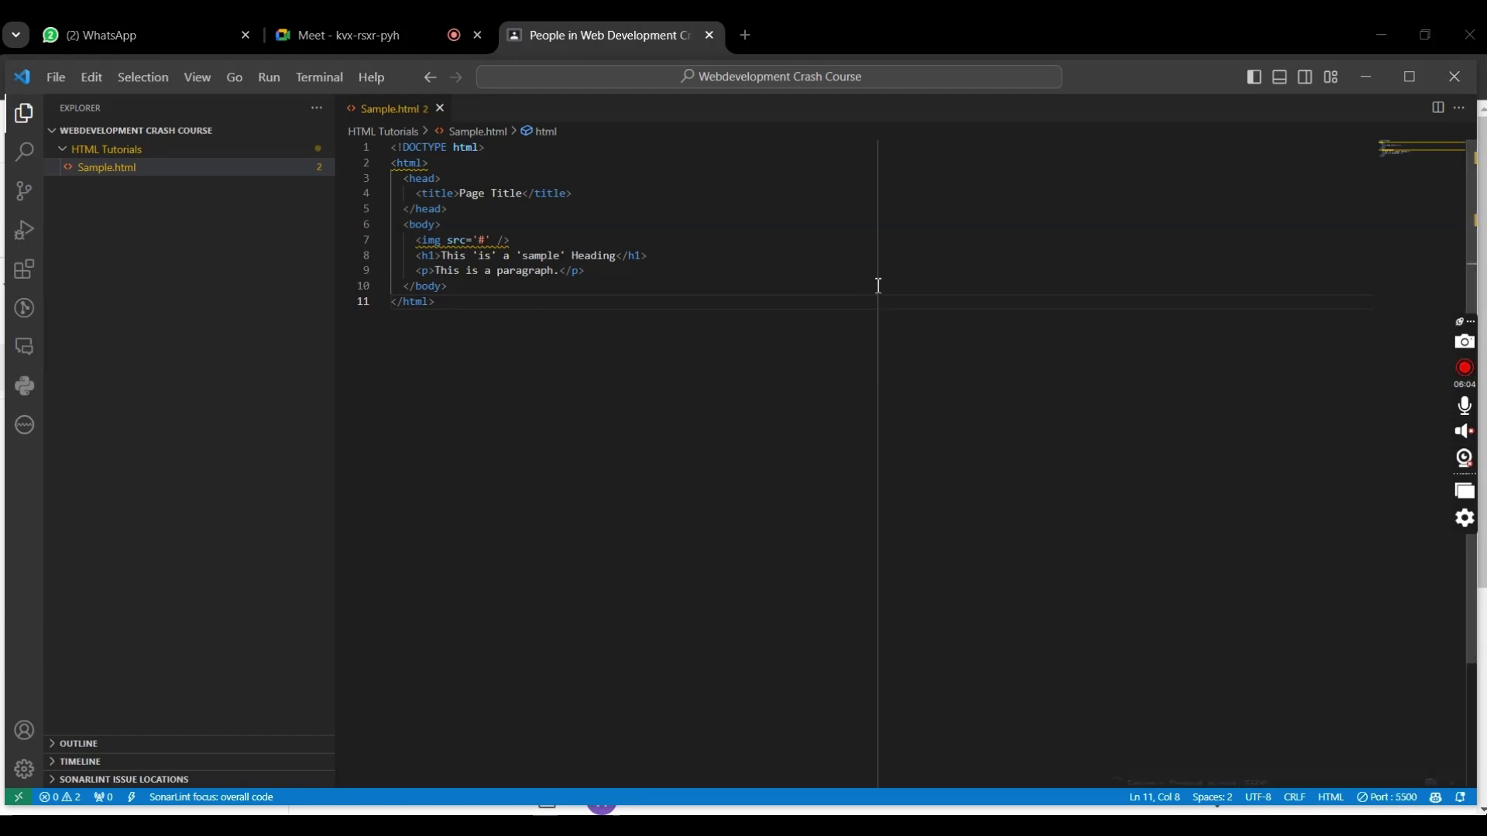
{"action": "key", "text": "alt+Tab"}
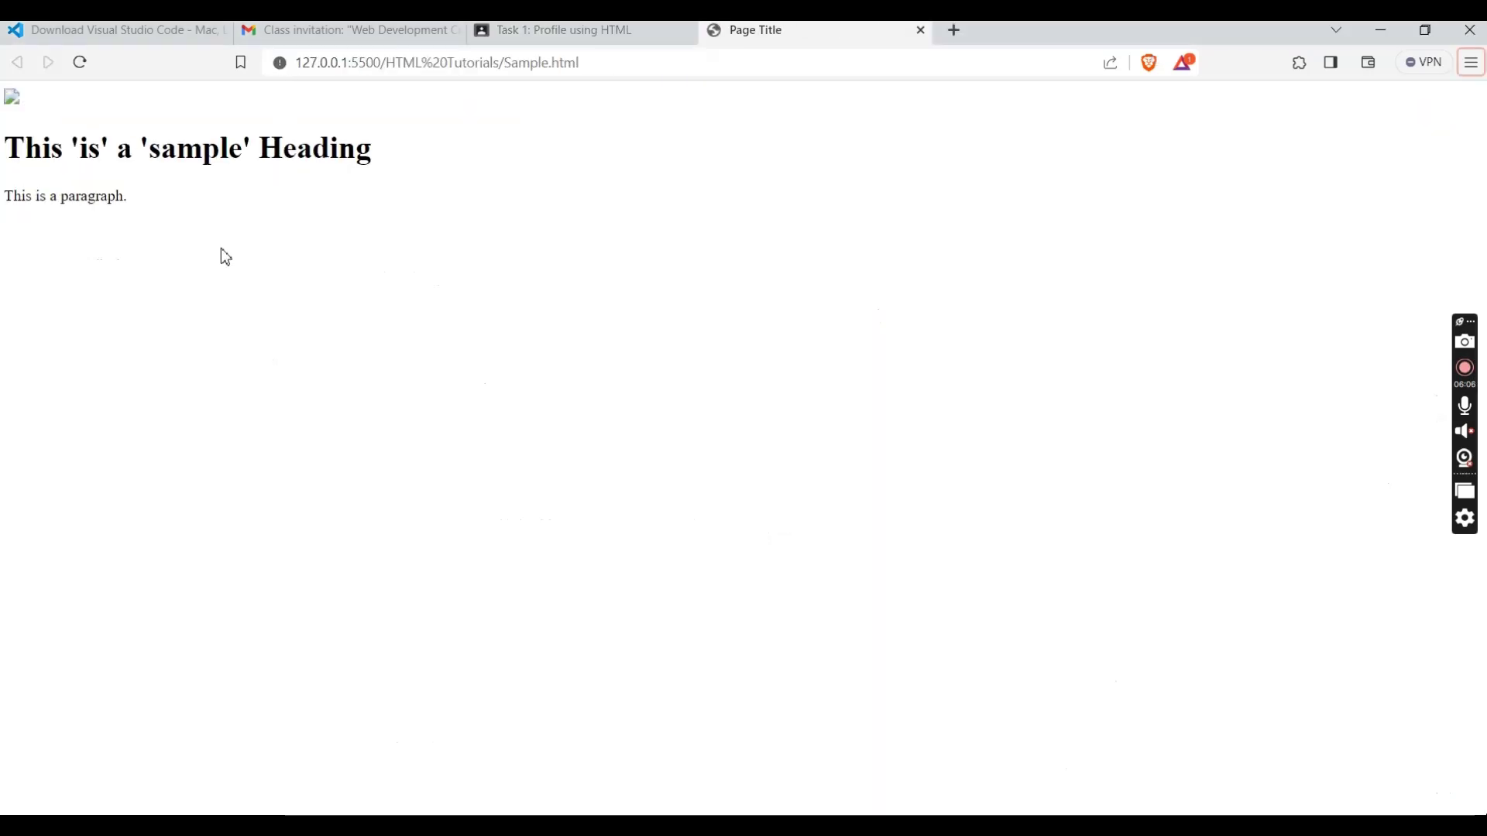
{"action": "key", "text": "ctrl+a"}
{"action": "left_click", "coordinate": [458, 329]}
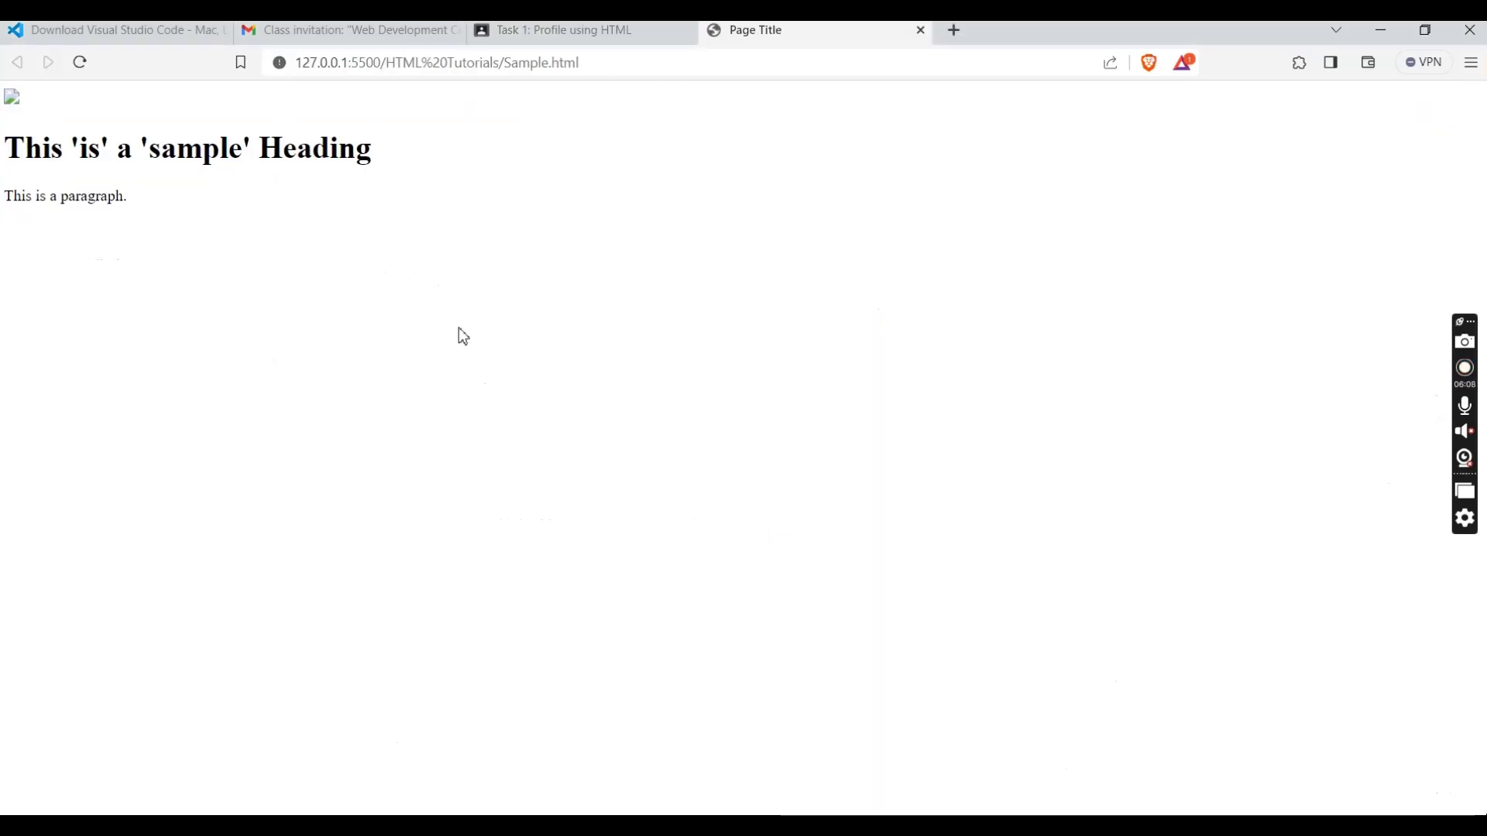
- In Visual Studio Code, append "asdasda" to the h1 heading text, save Sample.html and check the live page in Brave
{"action": "key", "text": "alt+Tab"}
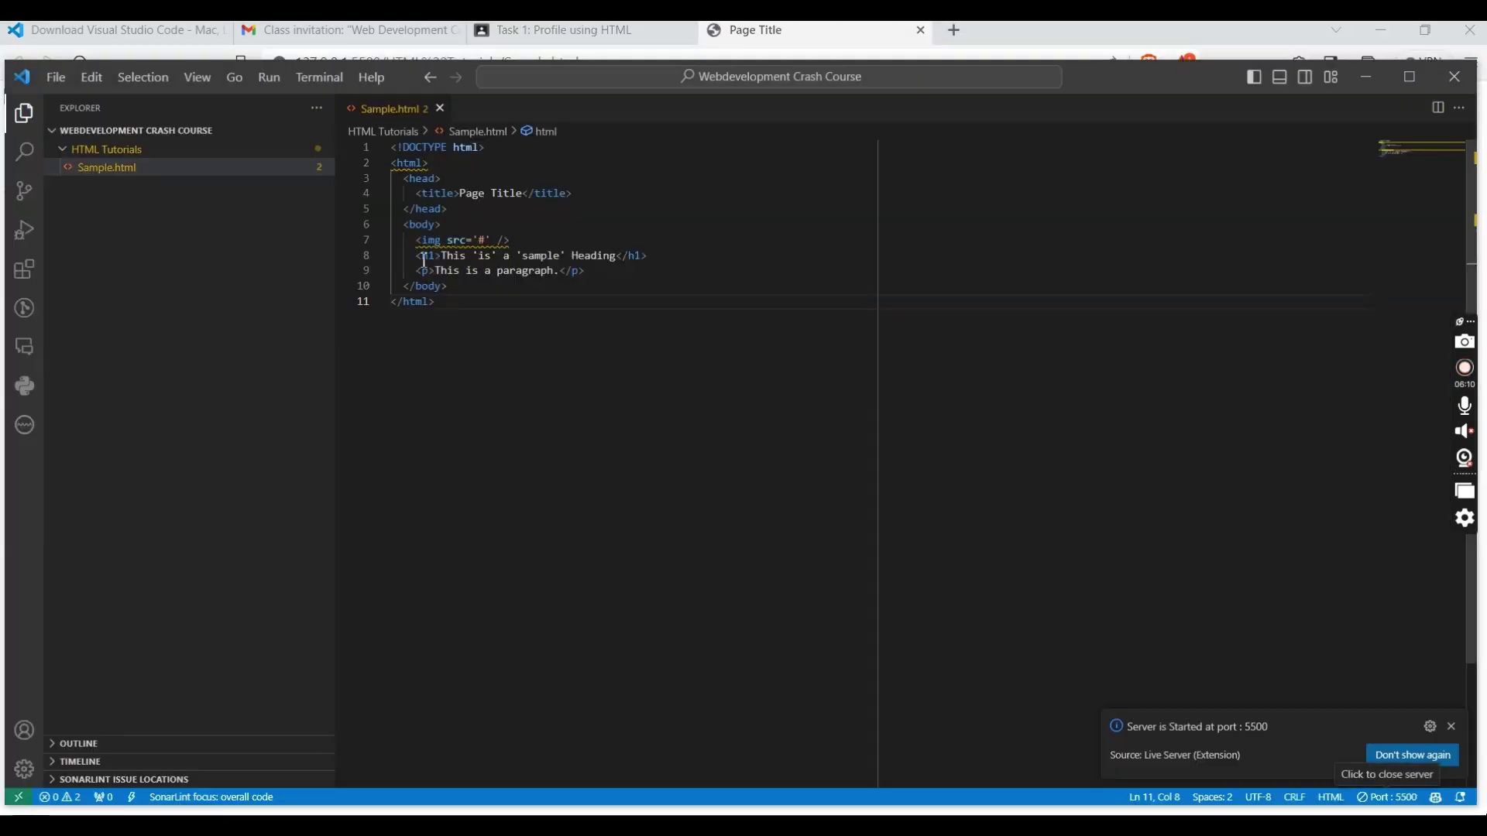
{"action": "type", "text": "asdasda"}
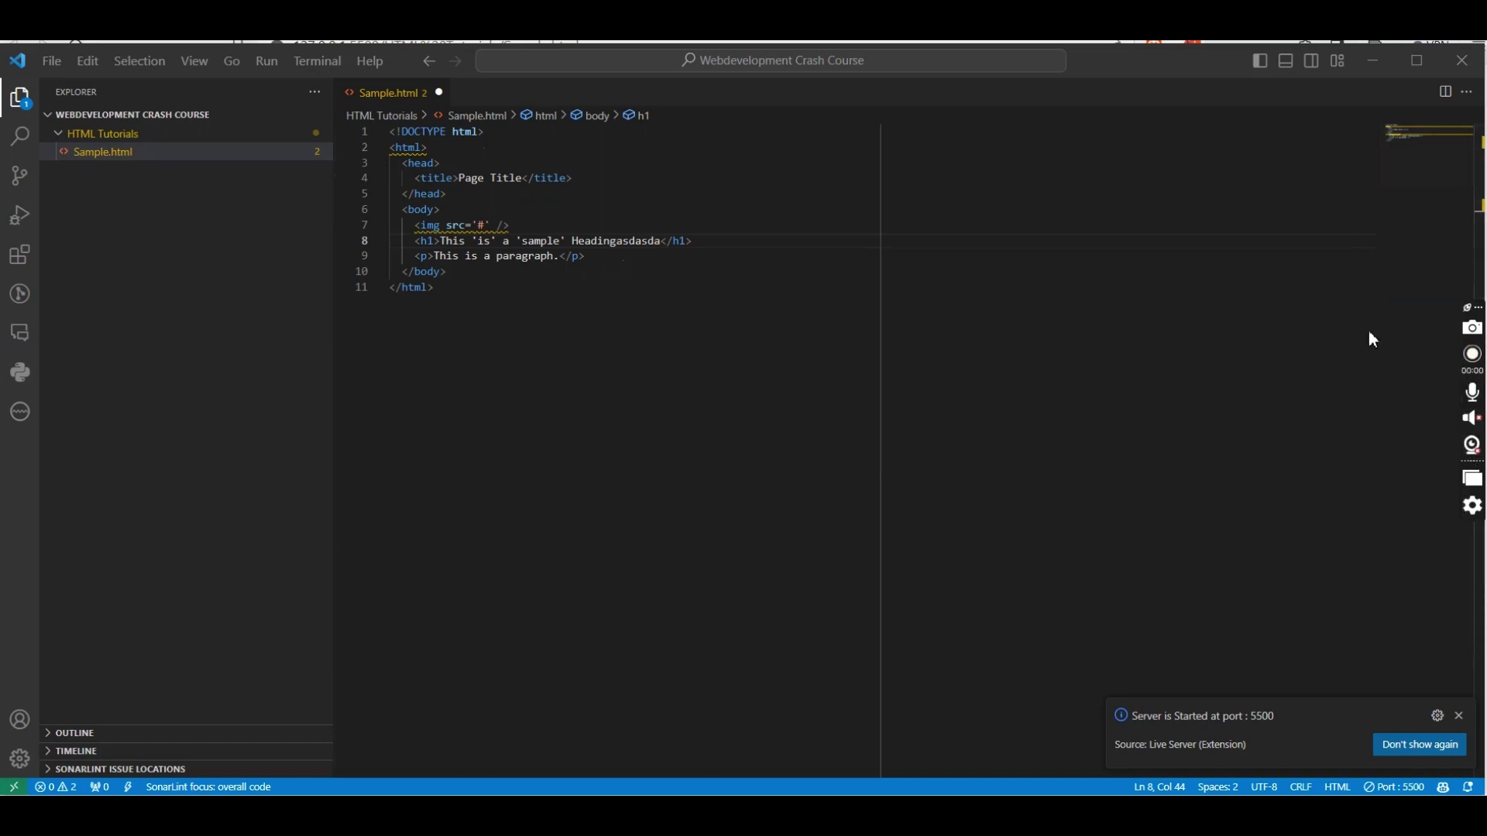
{"action": "left_click", "coordinate": [582, 324]}
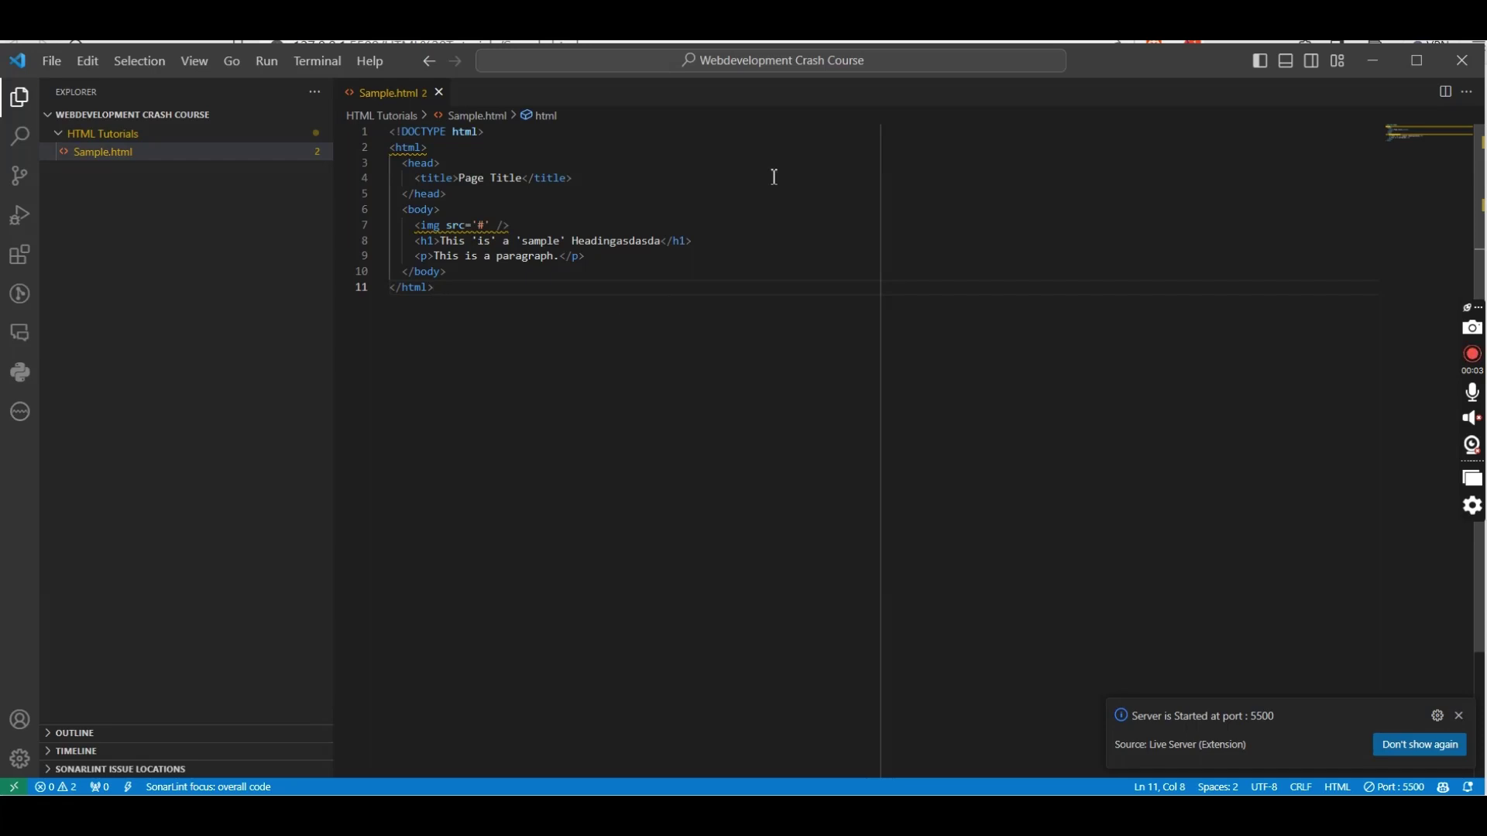
{"action": "key", "text": "alt+Tab"}
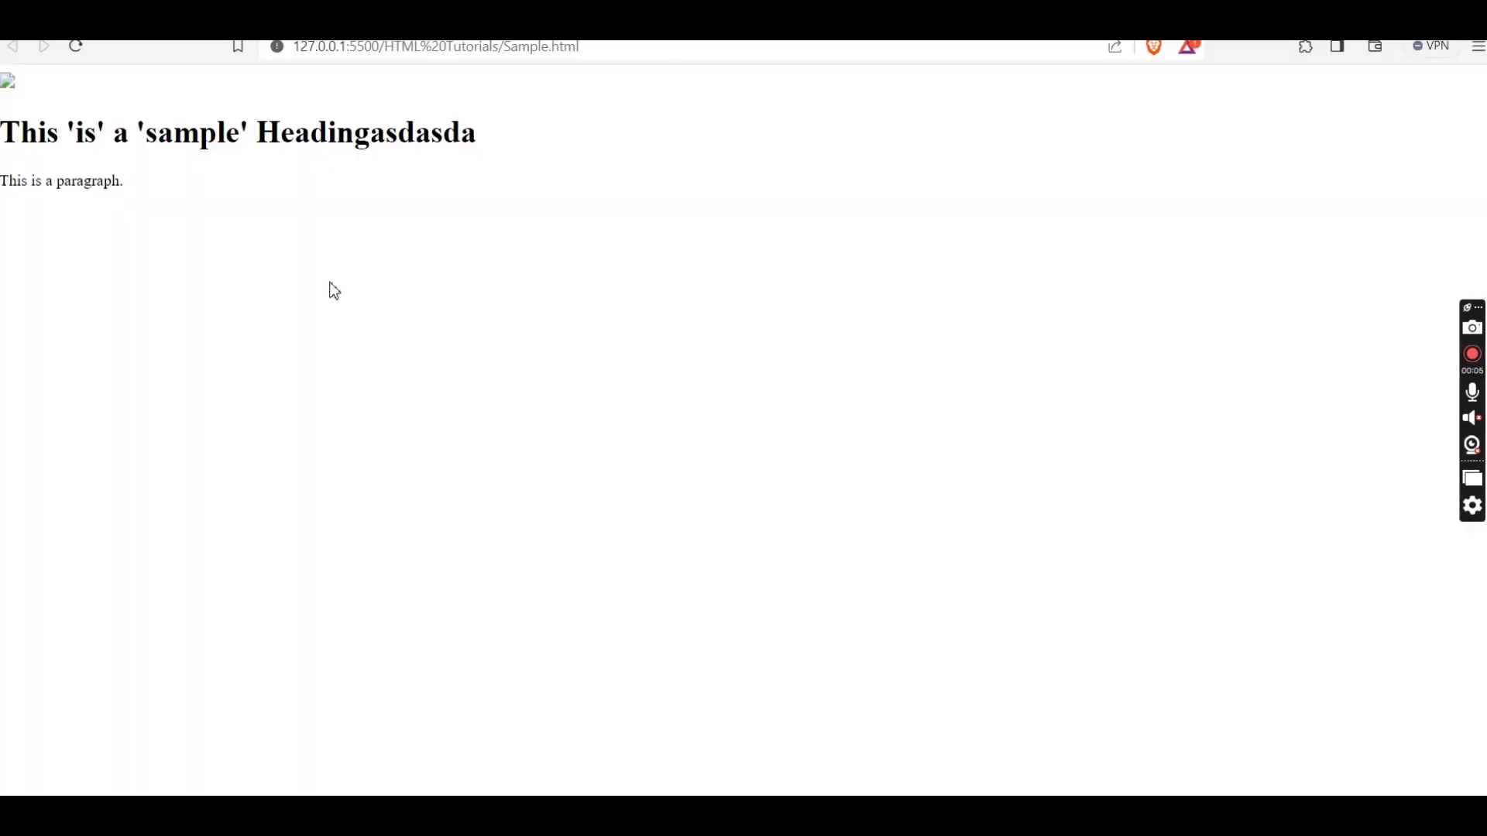
{"action": "left_click_drag", "start_coordinate": [328, 289], "coordinate": [1, 132]}
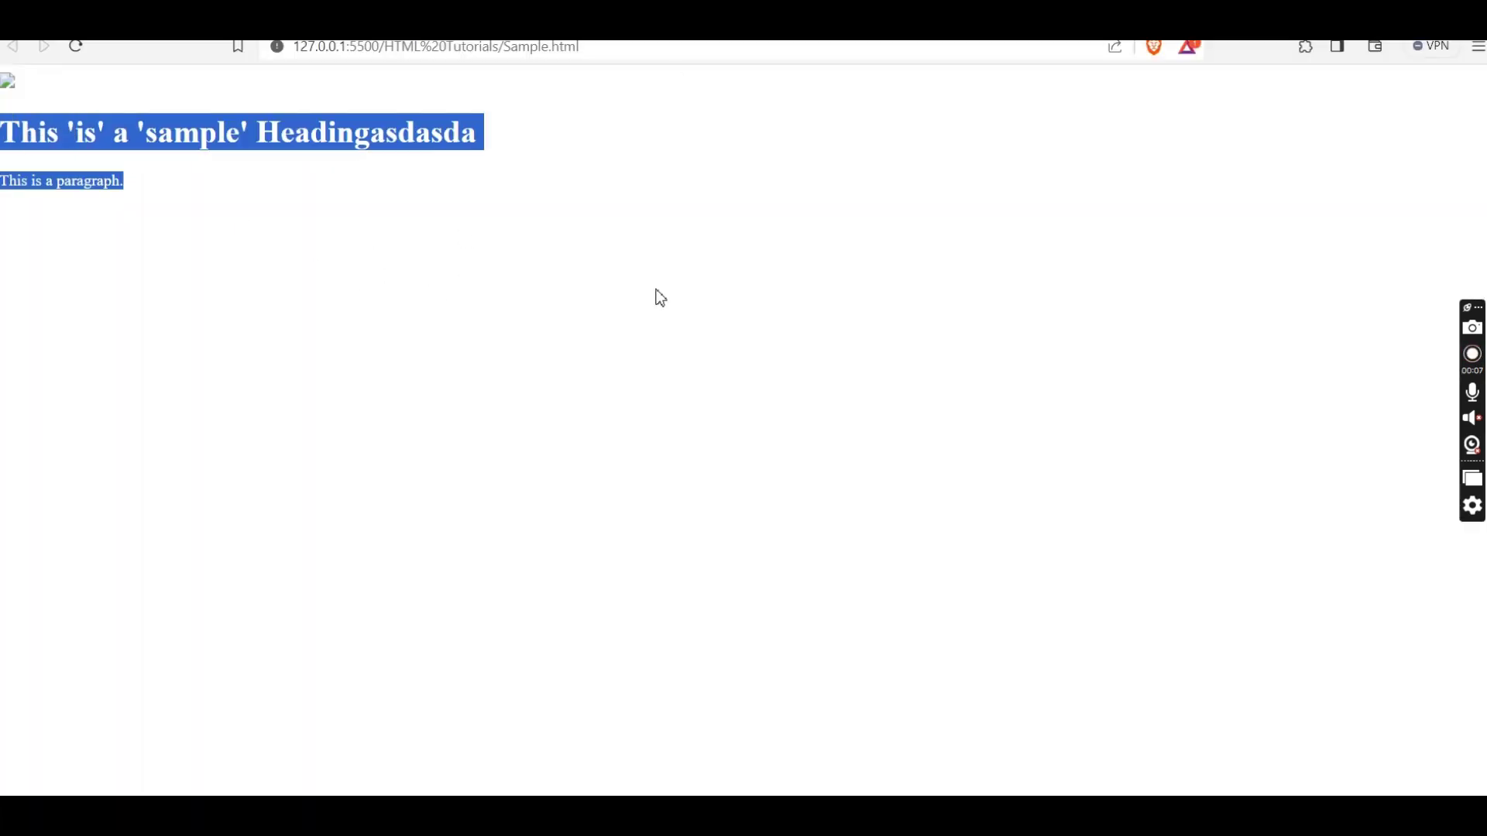
- Return to Visual Studio Code, stop Live Server and dismiss the server offline notification
{"action": "key", "text": "alt+Tab"}
{"action": "key", "text": "alt+Tab"}
{"action": "key", "text": "alt+Tab"}
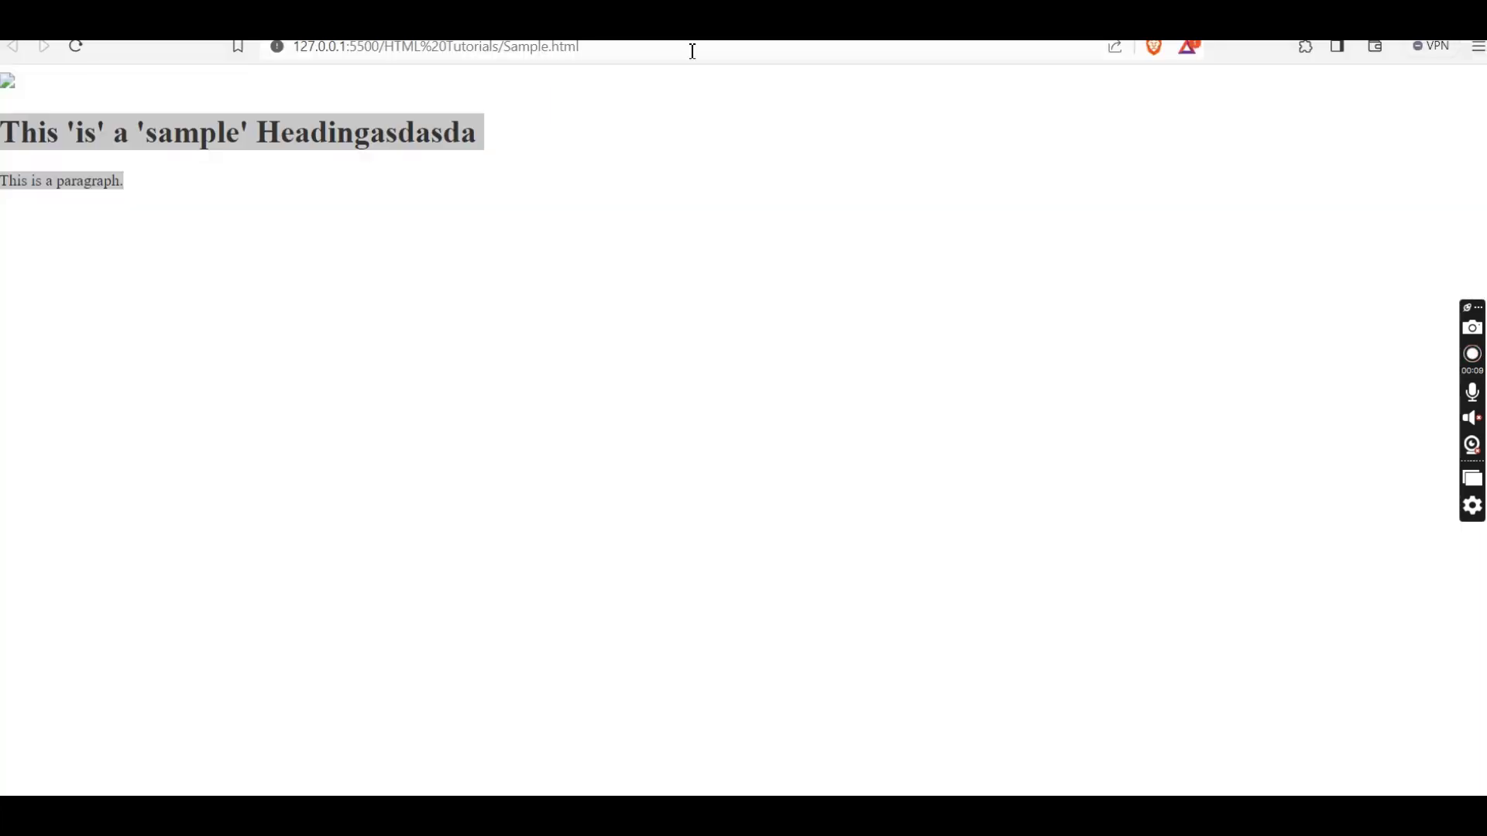
{"action": "left_click", "coordinate": [1399, 788]}
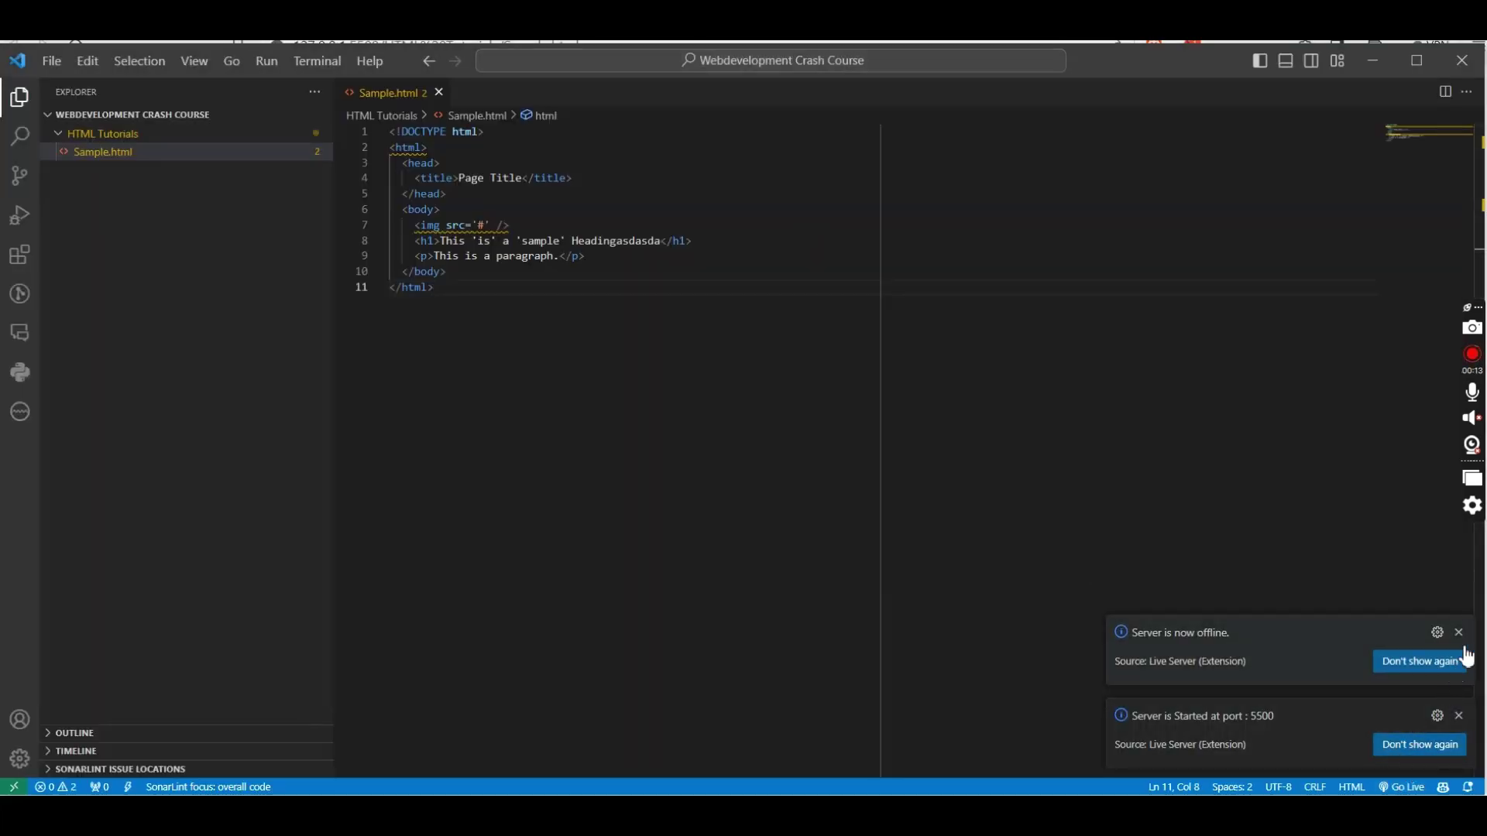
{"action": "left_click", "coordinate": [1459, 633]}
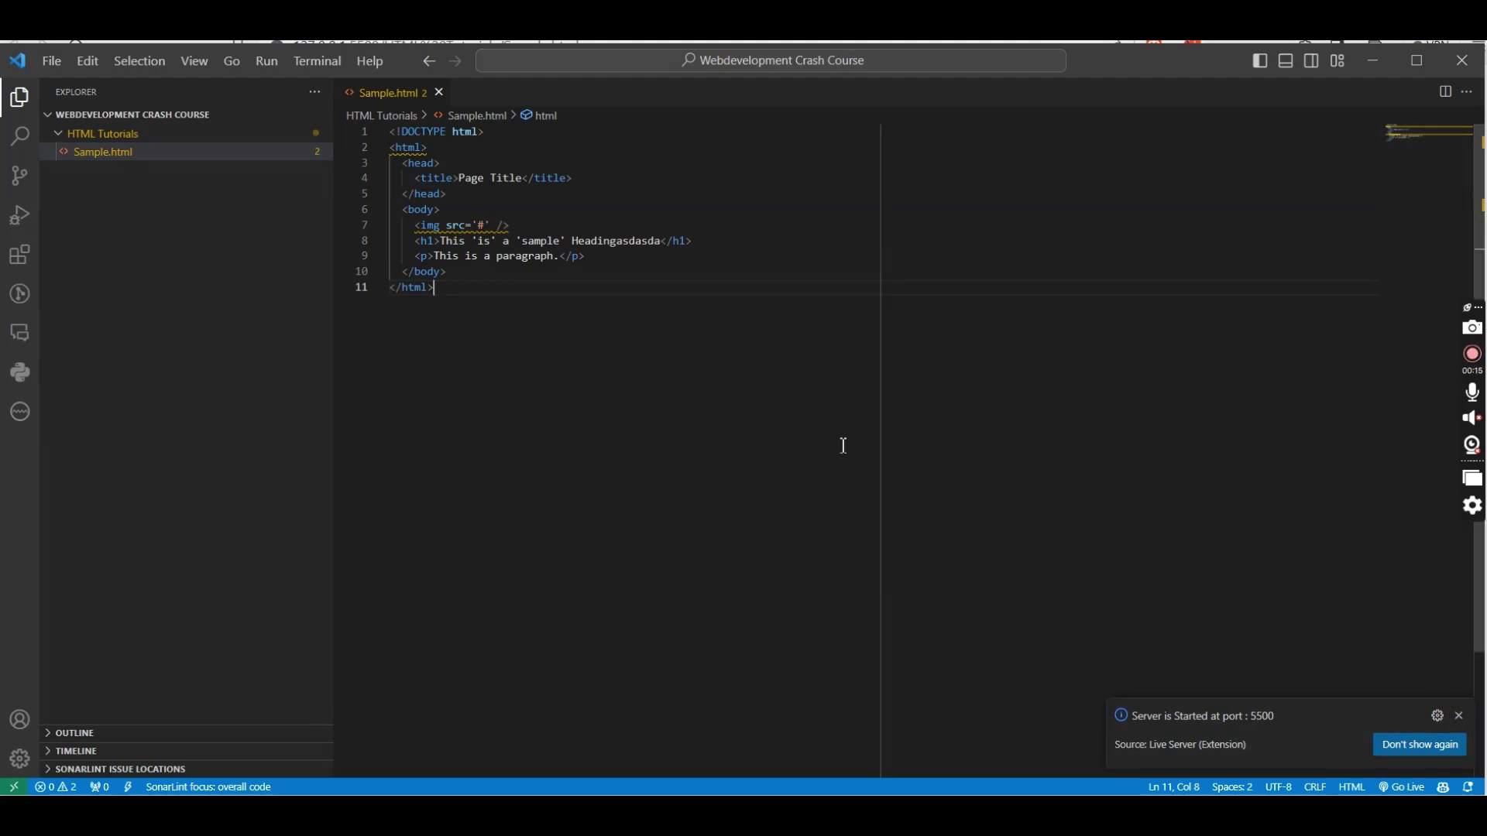
- Check the local page and the Task 1 assignment page in Brave, and switch back to Visual Studio Code
{"action": "key", "text": "alt+Tab"}
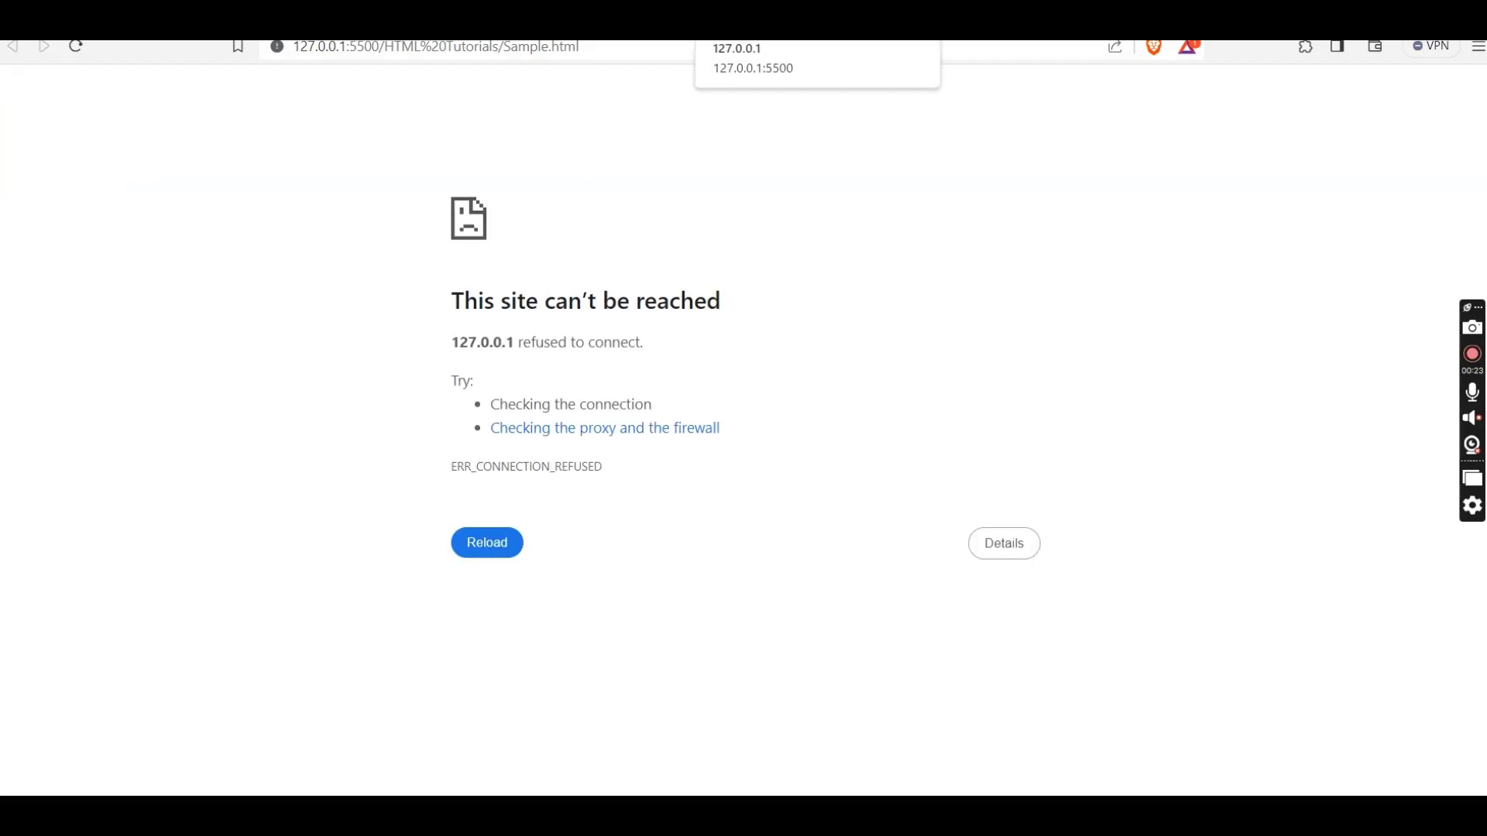
{"action": "key", "text": "ctrl+Tab"}
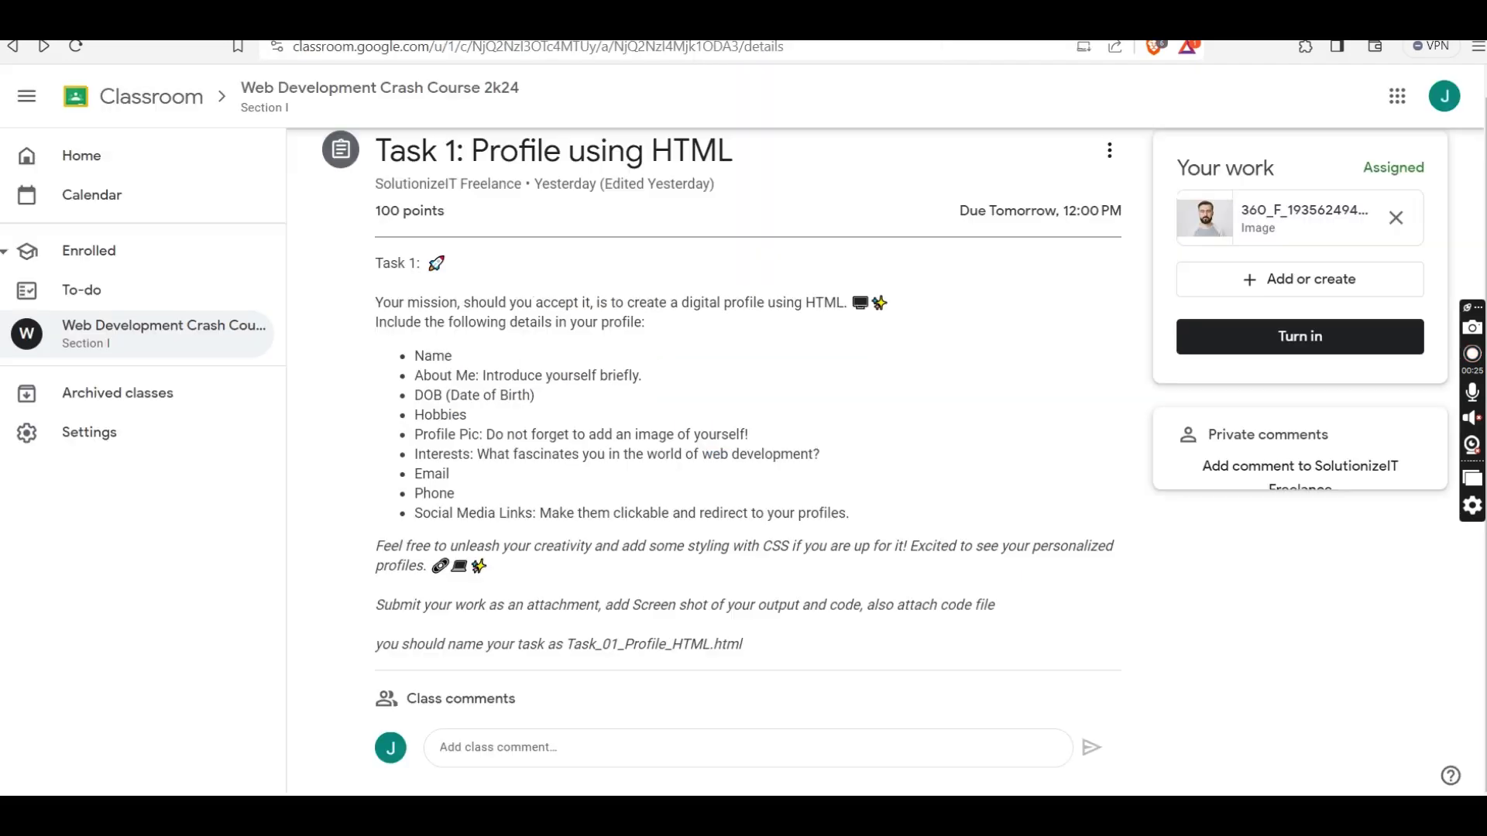
{"action": "key", "text": "alt+Tab"}
{"action": "key", "text": "alt+Tab"}
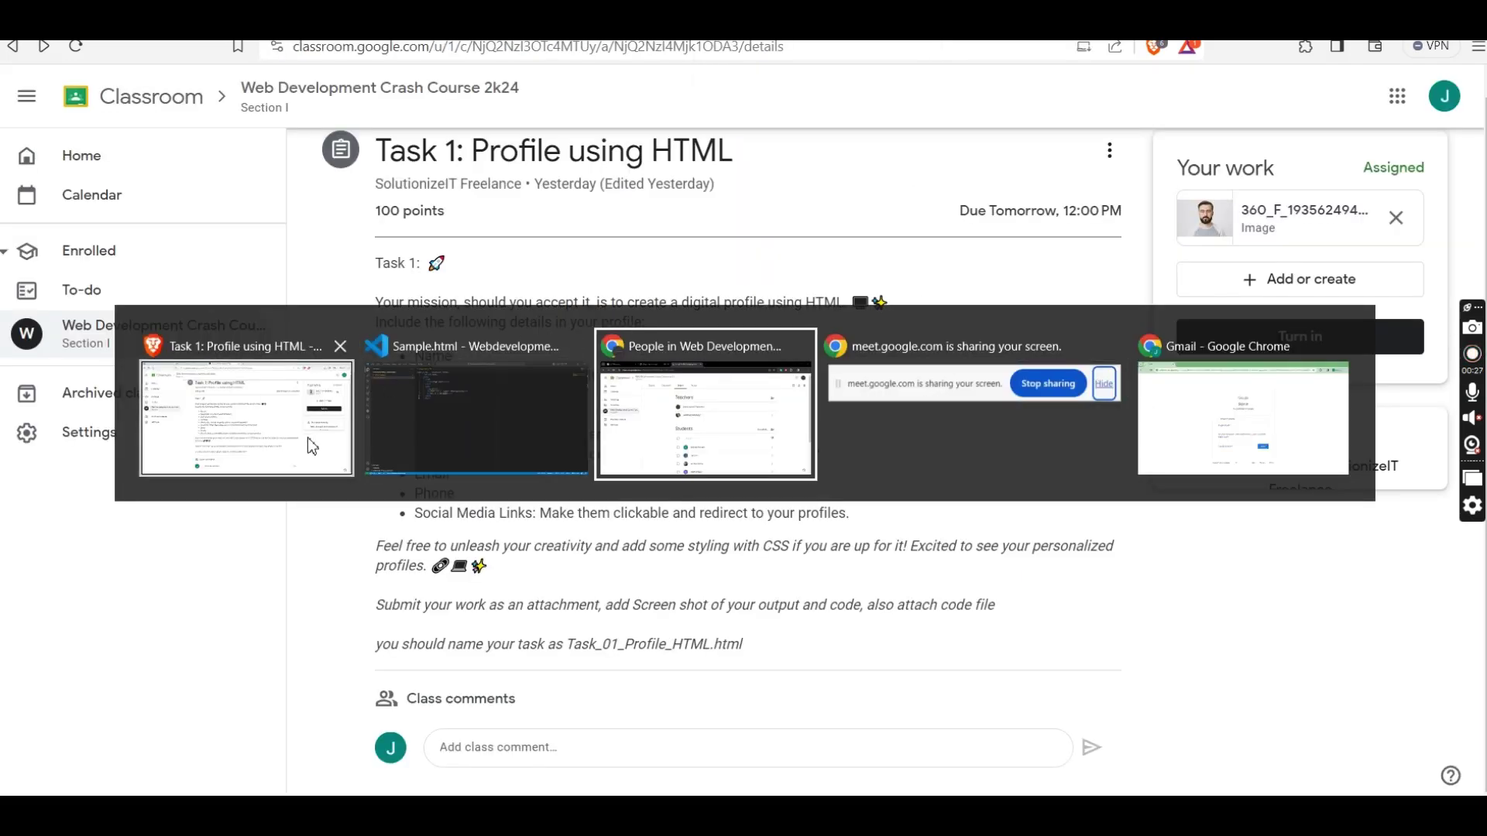
{"action": "left_click", "coordinate": [297, 450]}
{"action": "key", "text": "alt+Tab"}
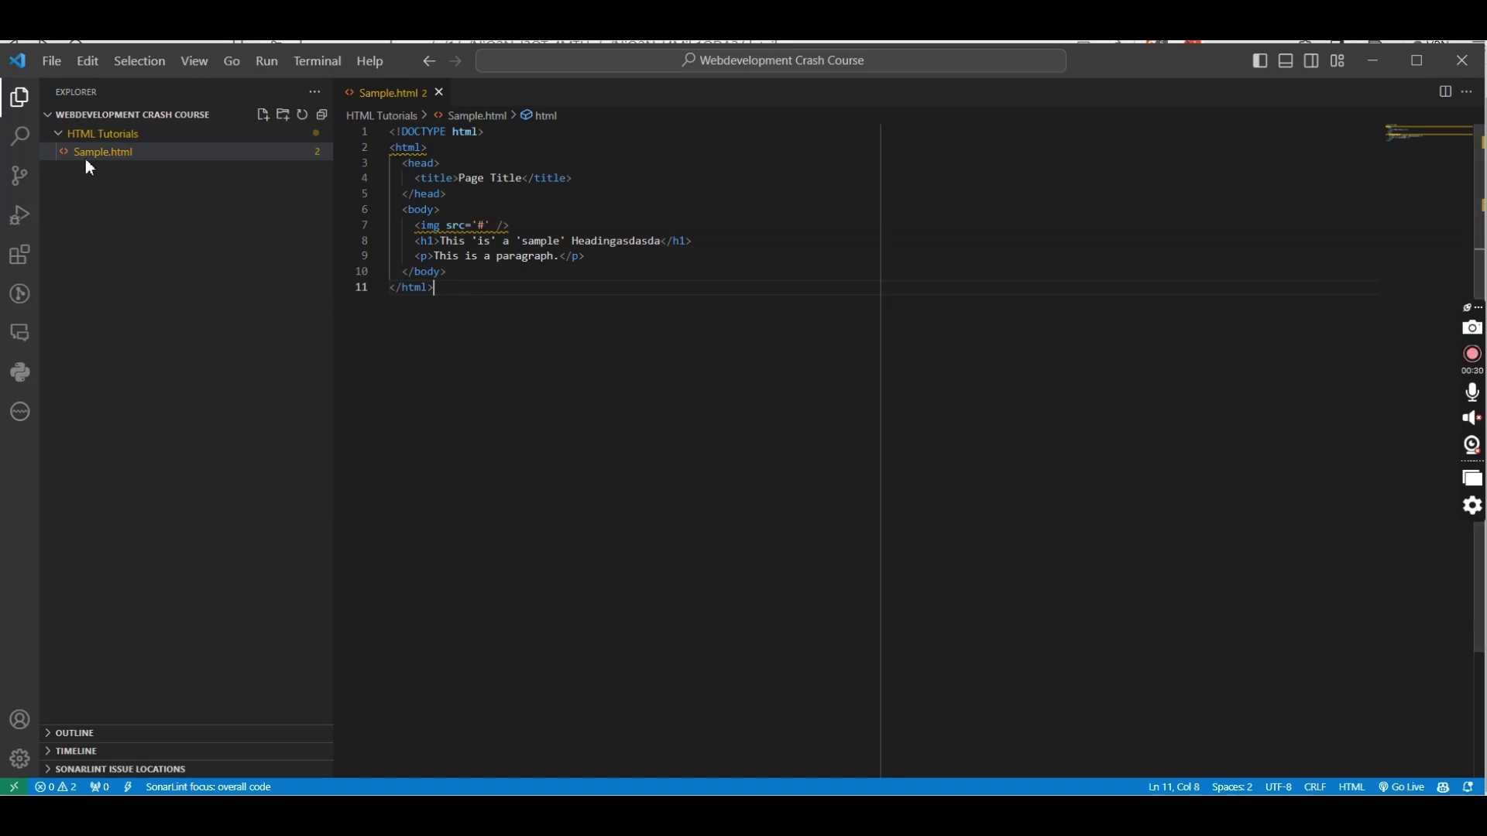
{"action": "left_click", "coordinate": [126, 155]}
{"action": "right_click", "coordinate": [125, 153]}
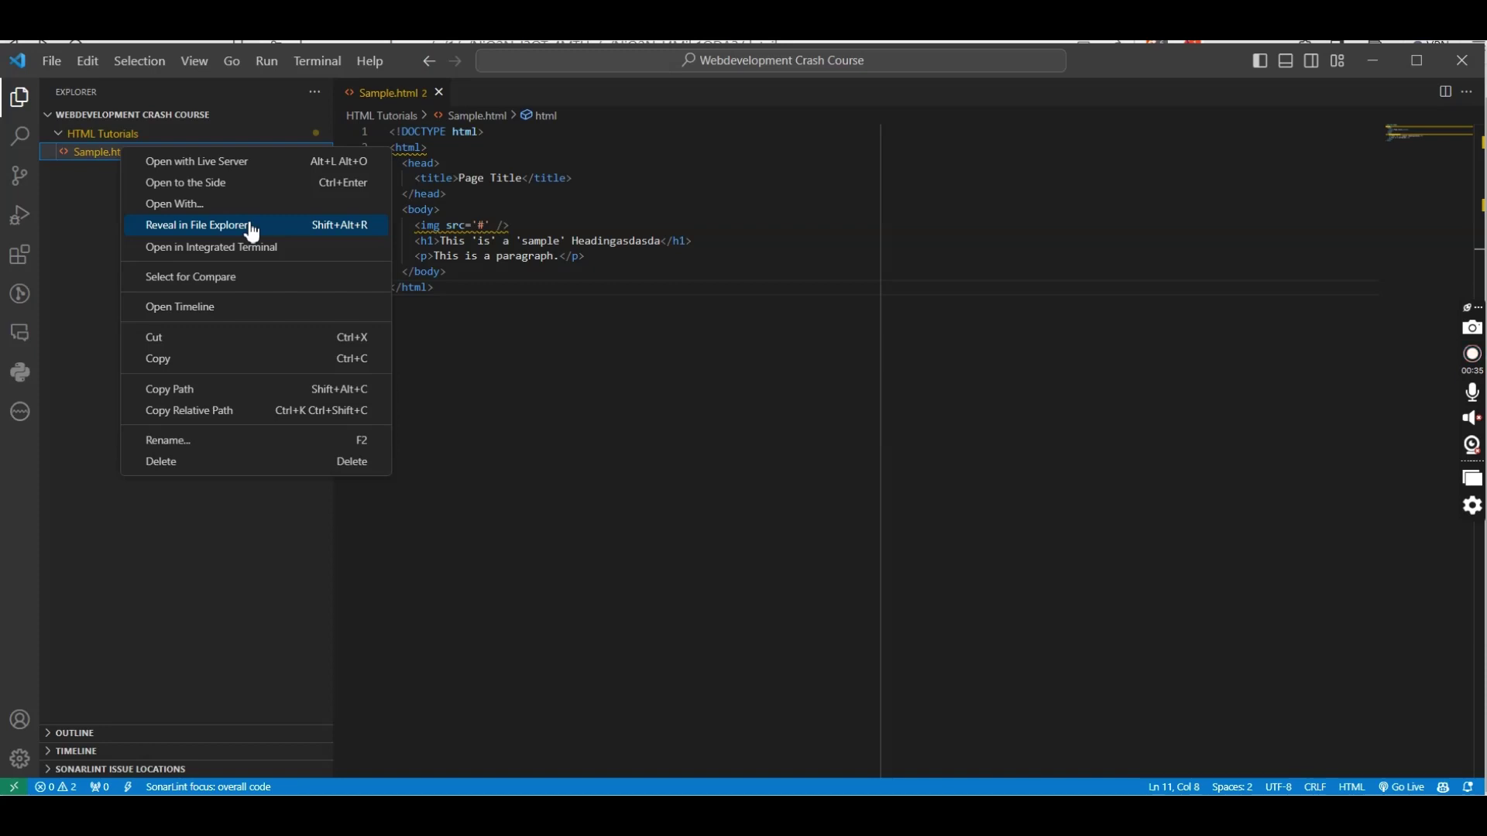
{"action": "left_click", "coordinate": [199, 206]}
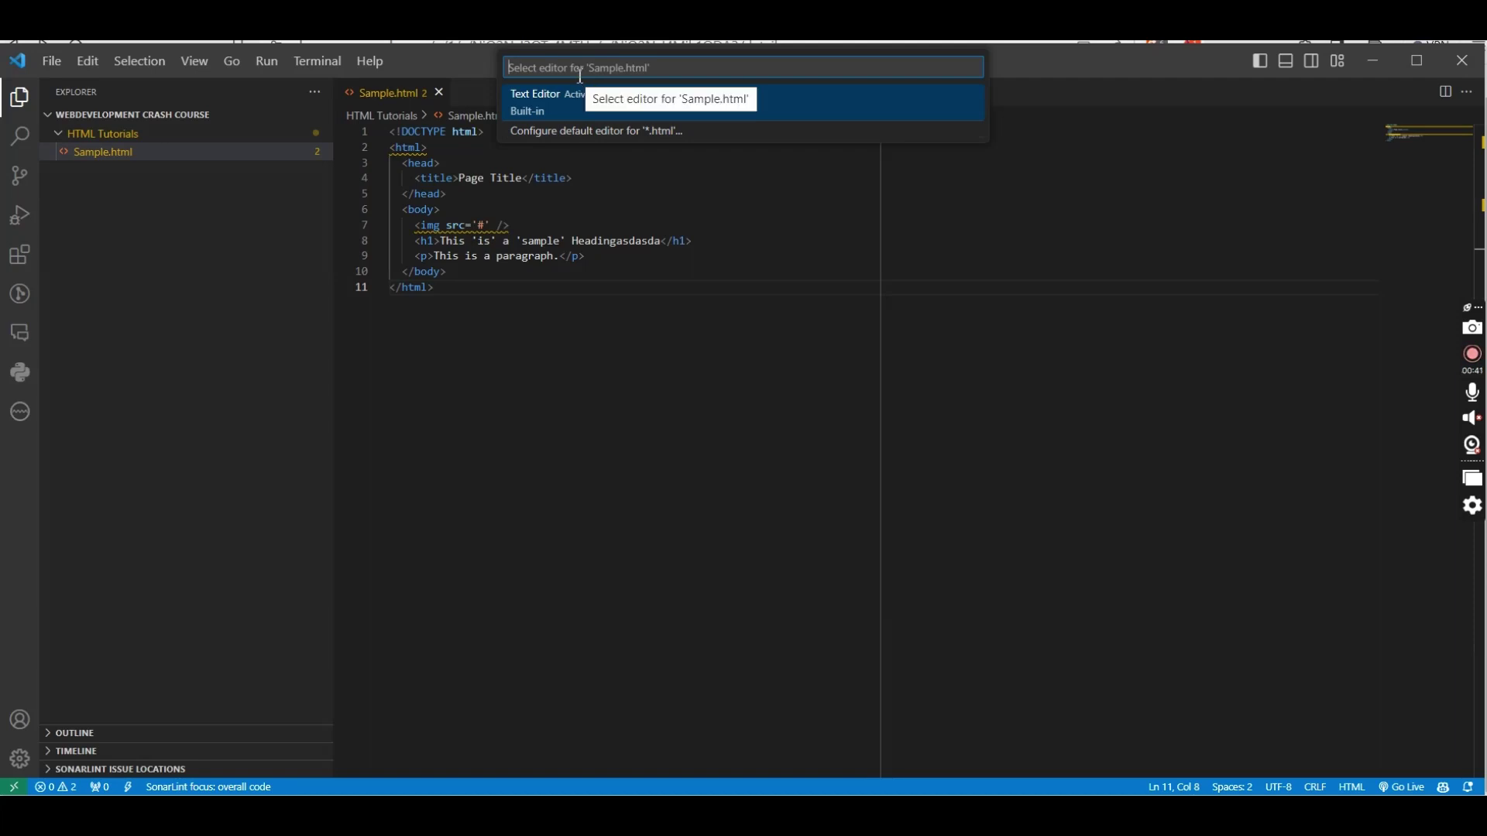
{"action": "type", "text": "brave"}
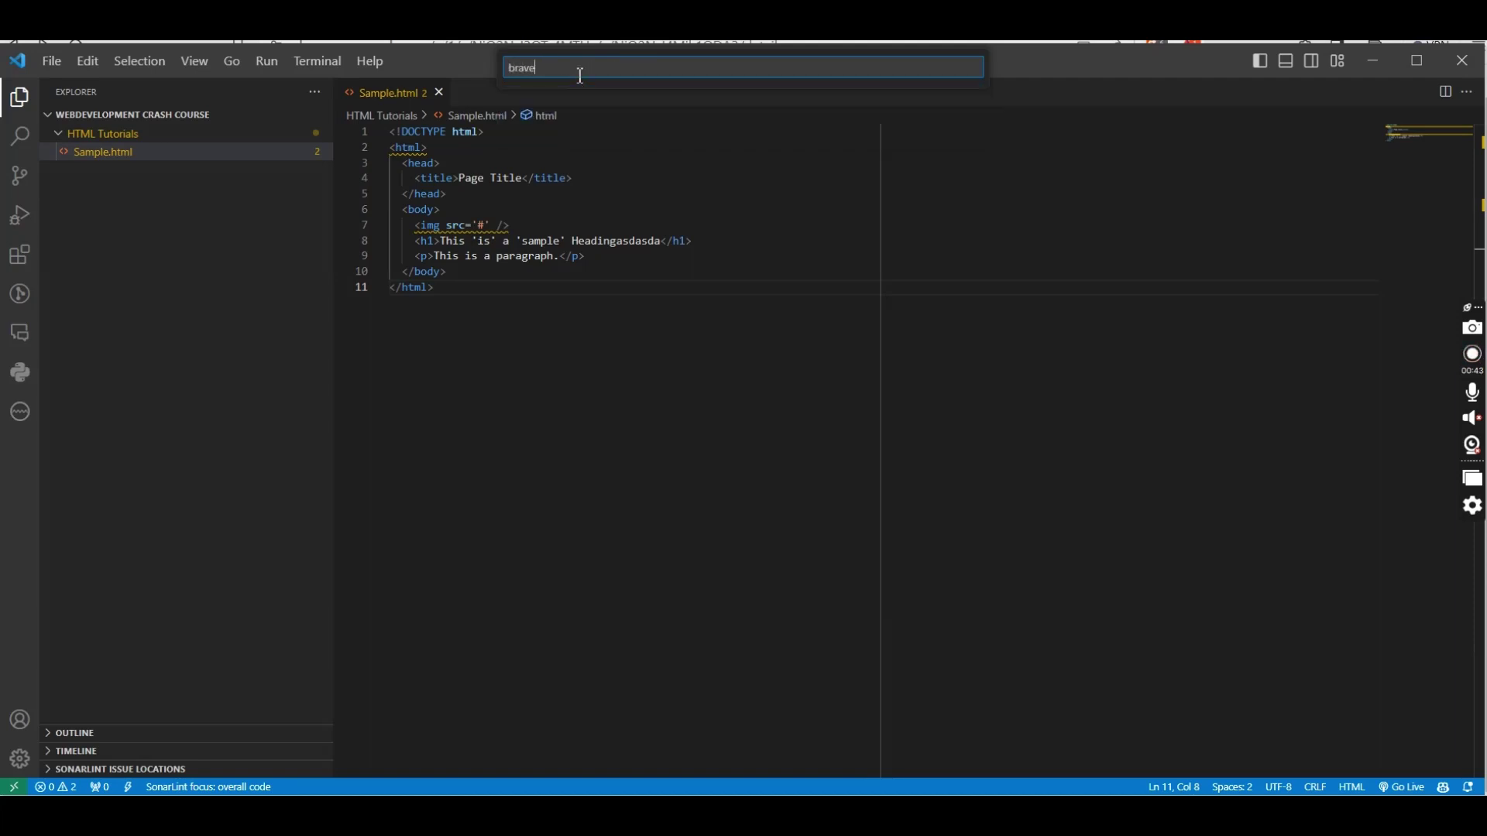
{"action": "key", "text": "ctrl+a"}
{"action": "key", "text": "BackSpace"}
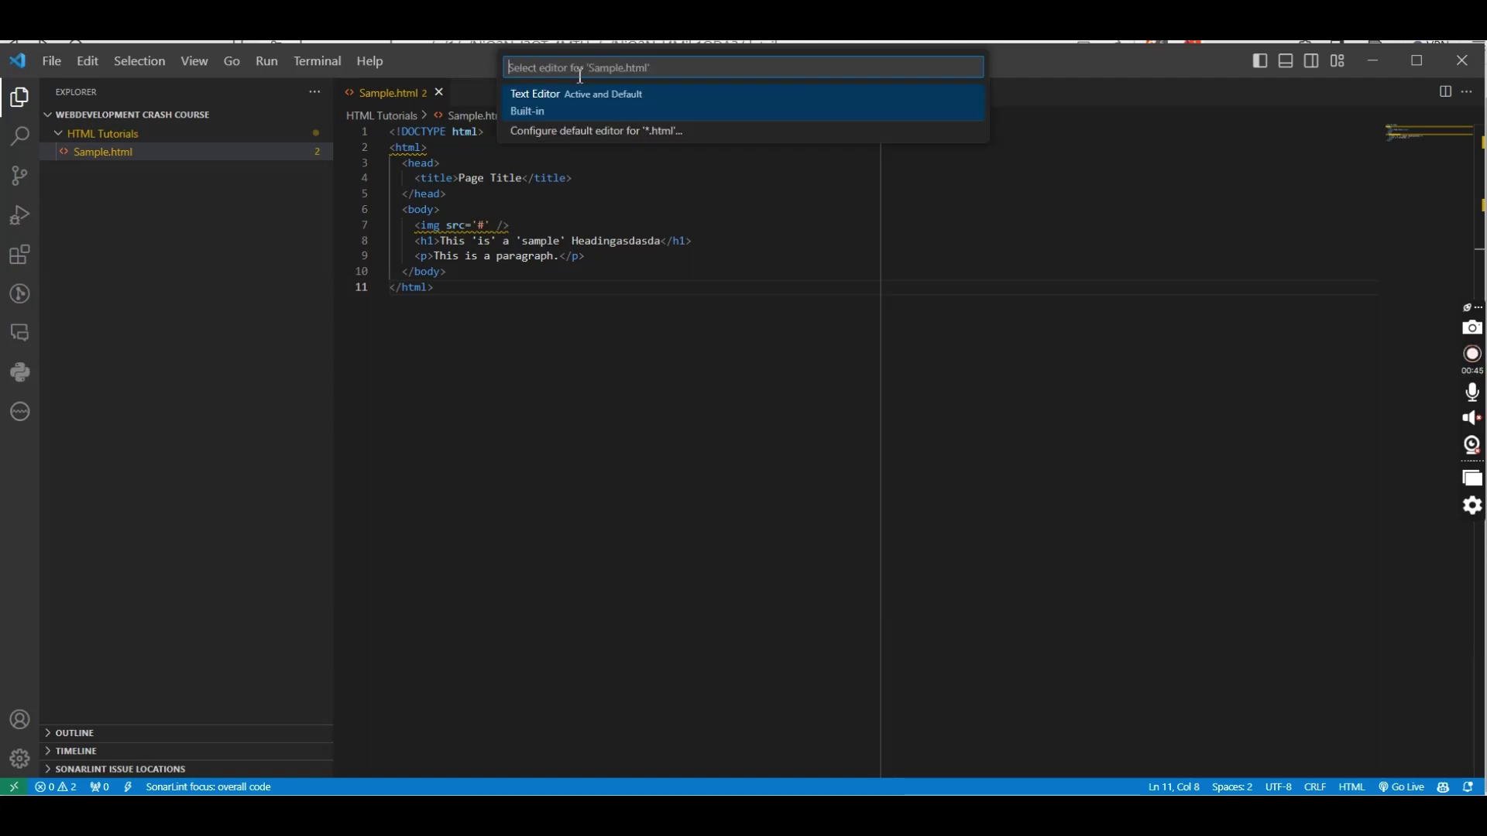
{"action": "key", "text": "Escape"}
- Reveal Sample.html in File Explorer
{"action": "right_click", "coordinate": [124, 153]}
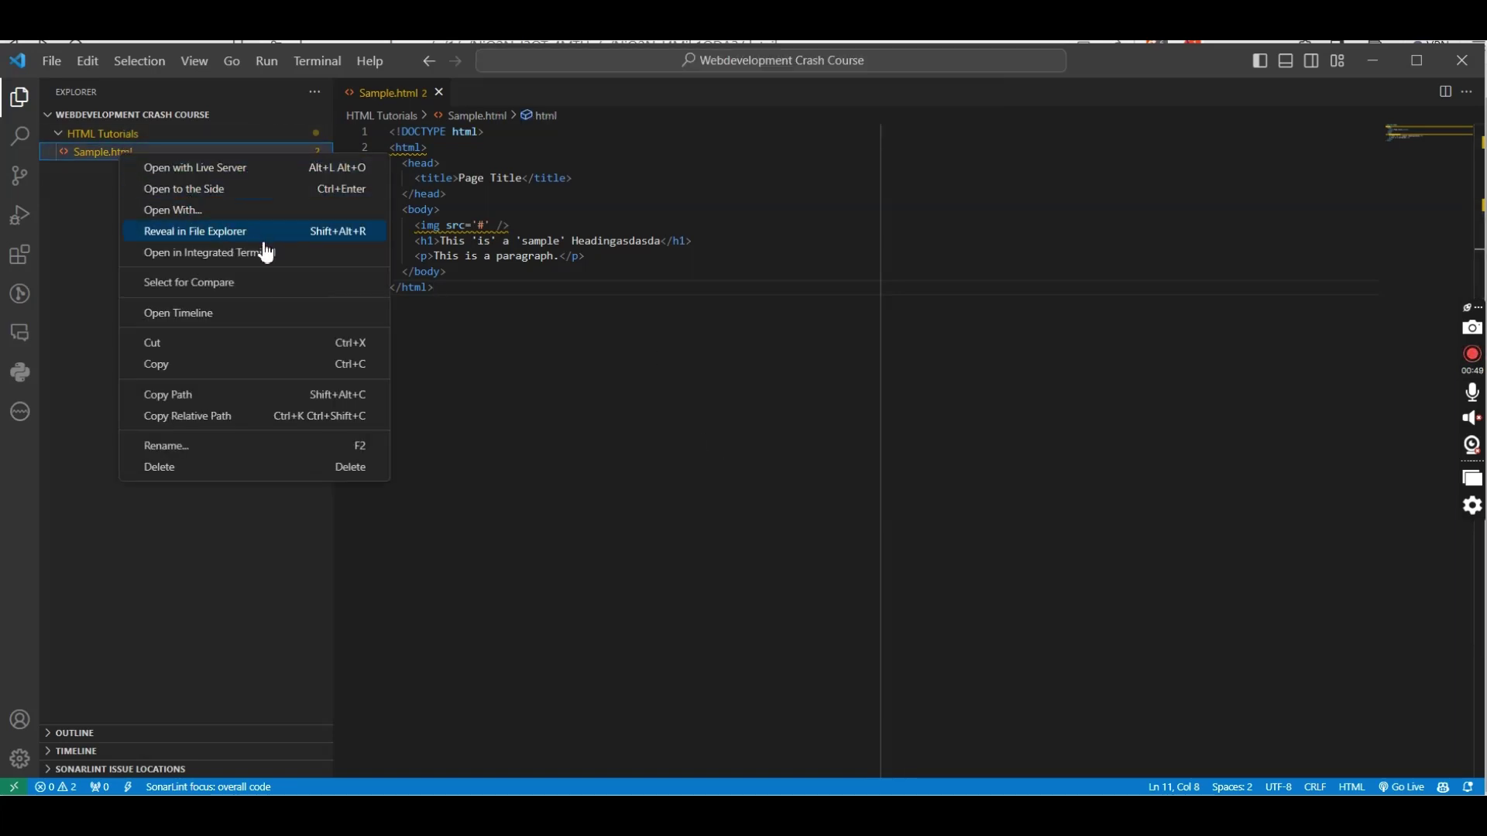
{"action": "left_click", "coordinate": [243, 234]}
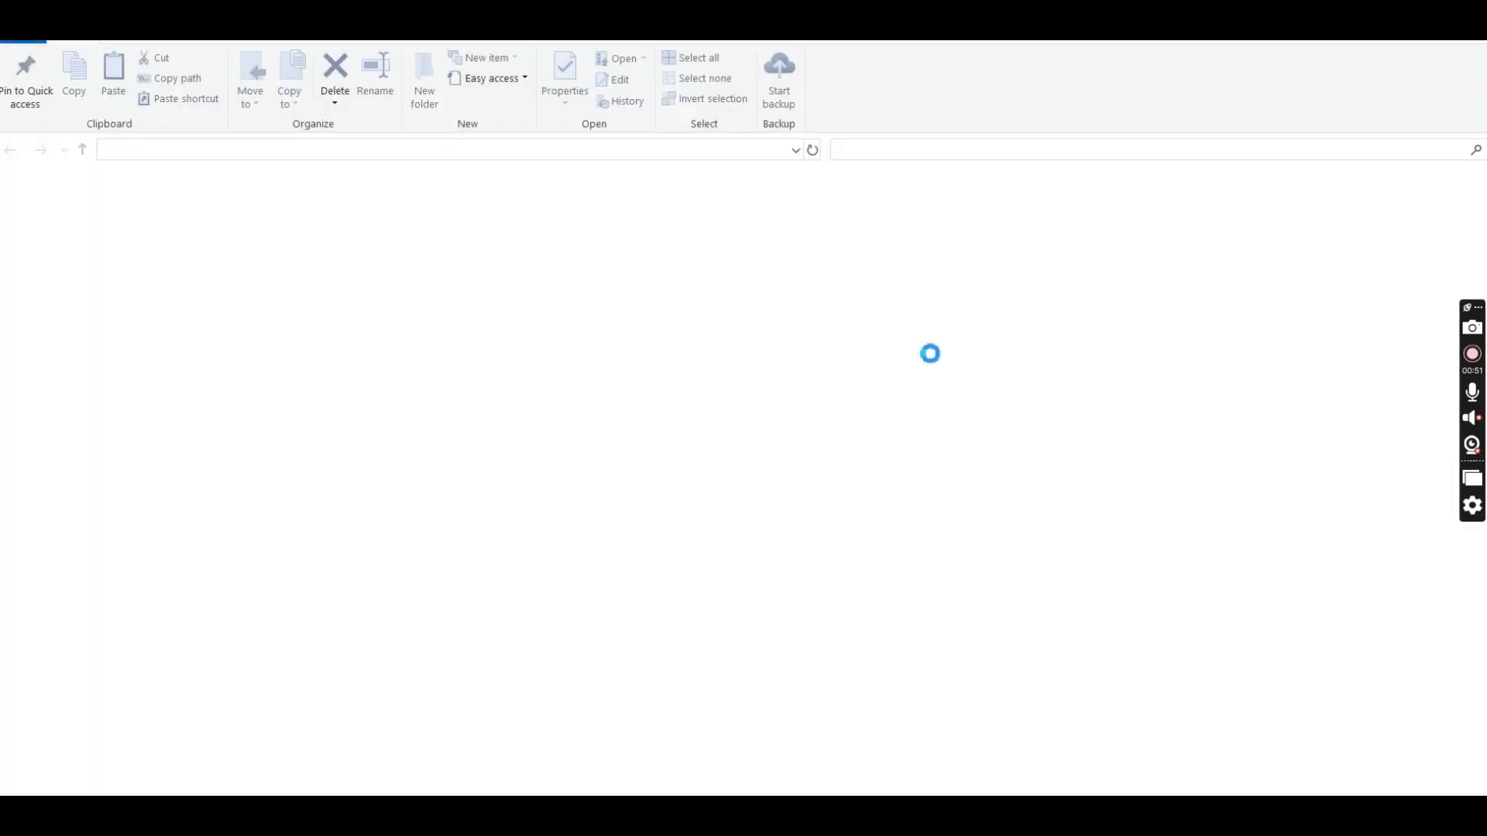